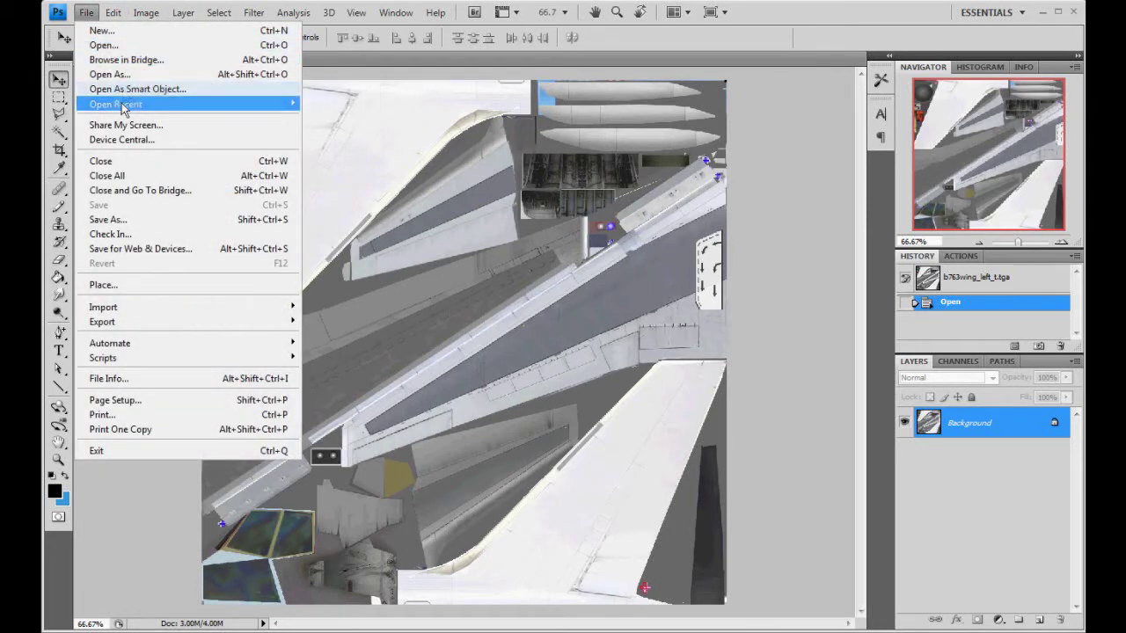
# Open wingleftKLM.psd from the PSD files folder and select its PAINT HERE layer
pyautogui.moveTo(124, 107)
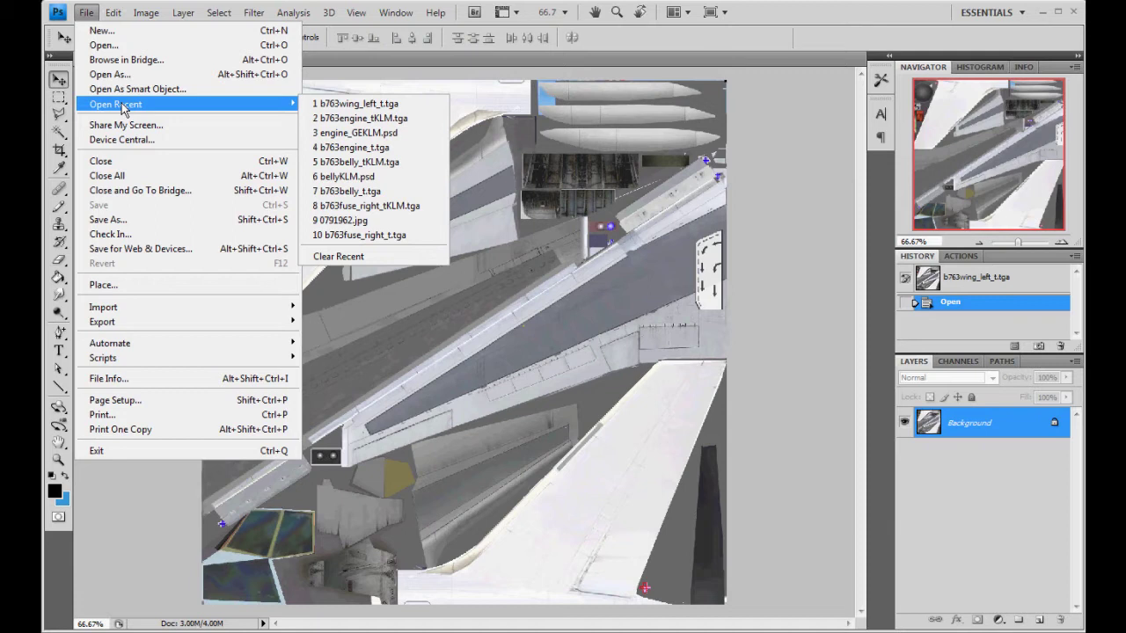
pyautogui.click(110, 45)
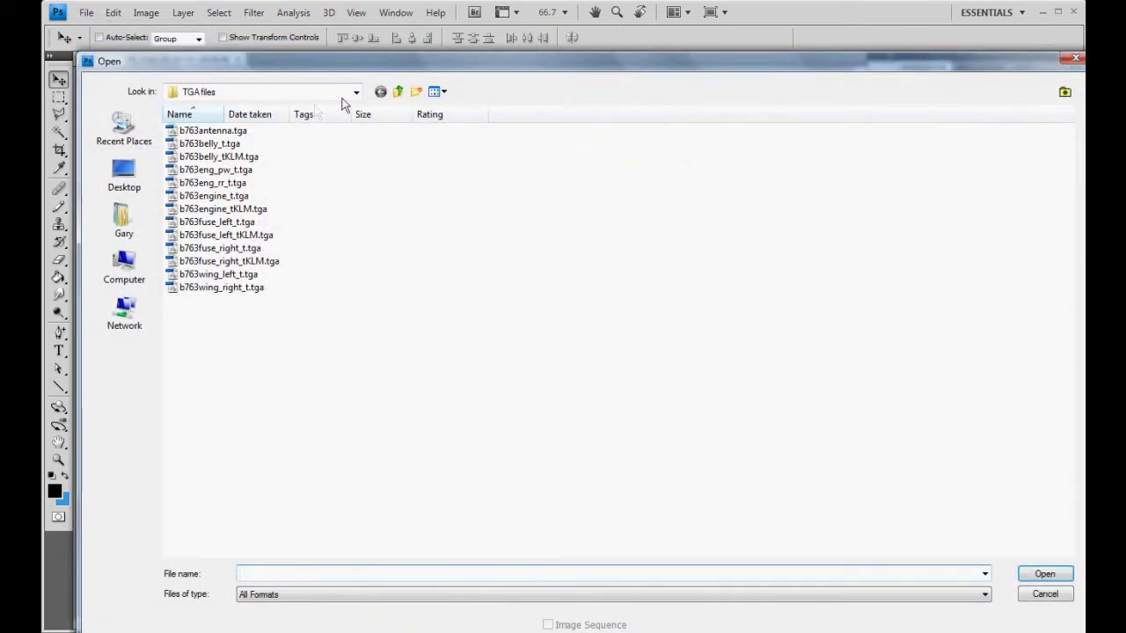
pyautogui.click(396, 92)
pyautogui.doubleClick(280, 171)
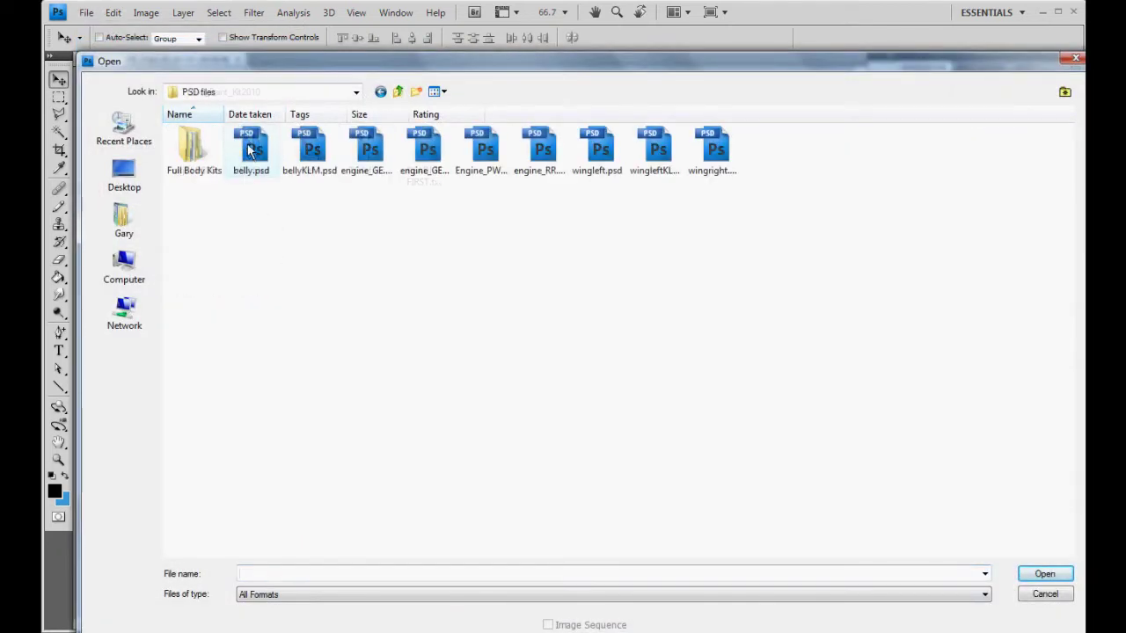
pyautogui.click(607, 162)
pyautogui.click(659, 171)
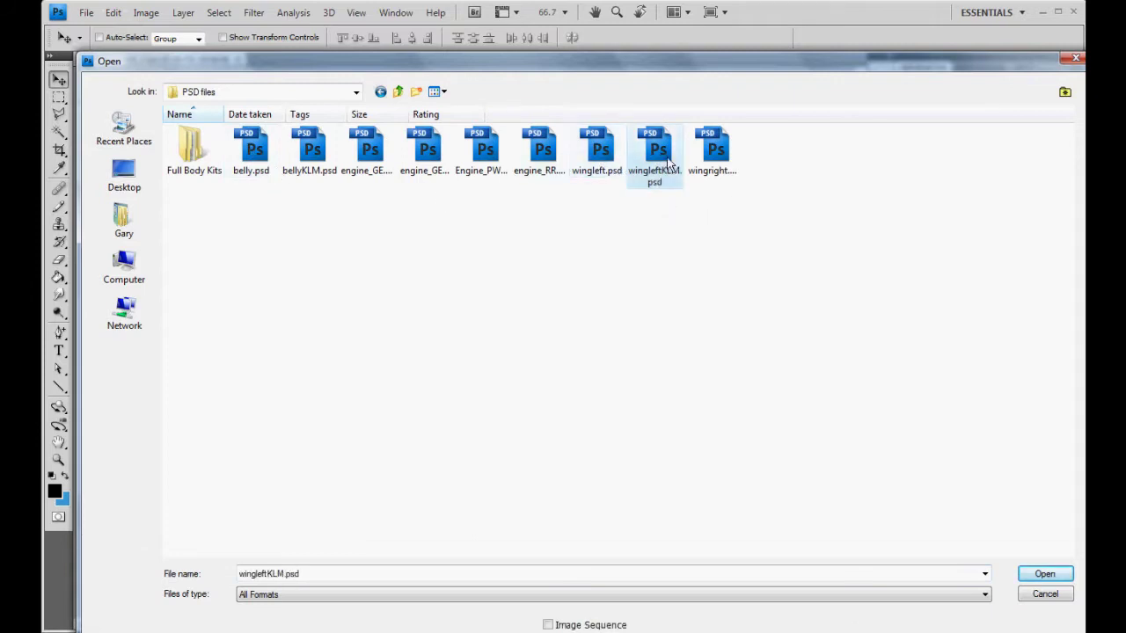
pyautogui.click(1044, 573)
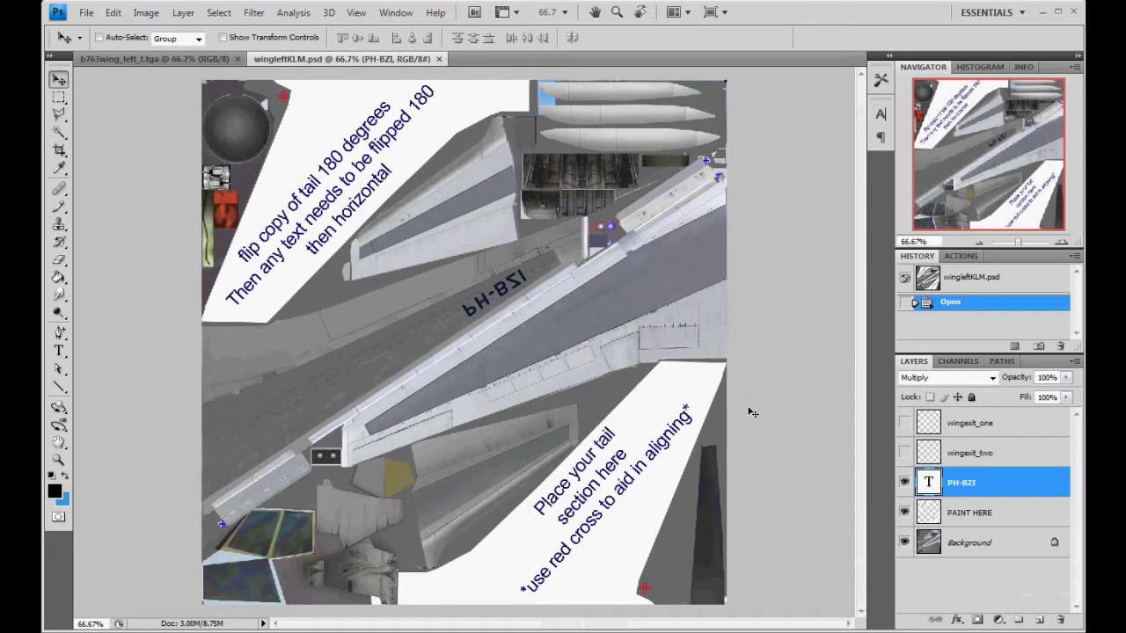
pyautogui.click(980, 519)
# Open leftKLM.psd from the AAiA door config folder inside Full Body Kits
pyautogui.click(86, 12)
pyautogui.click(104, 46)
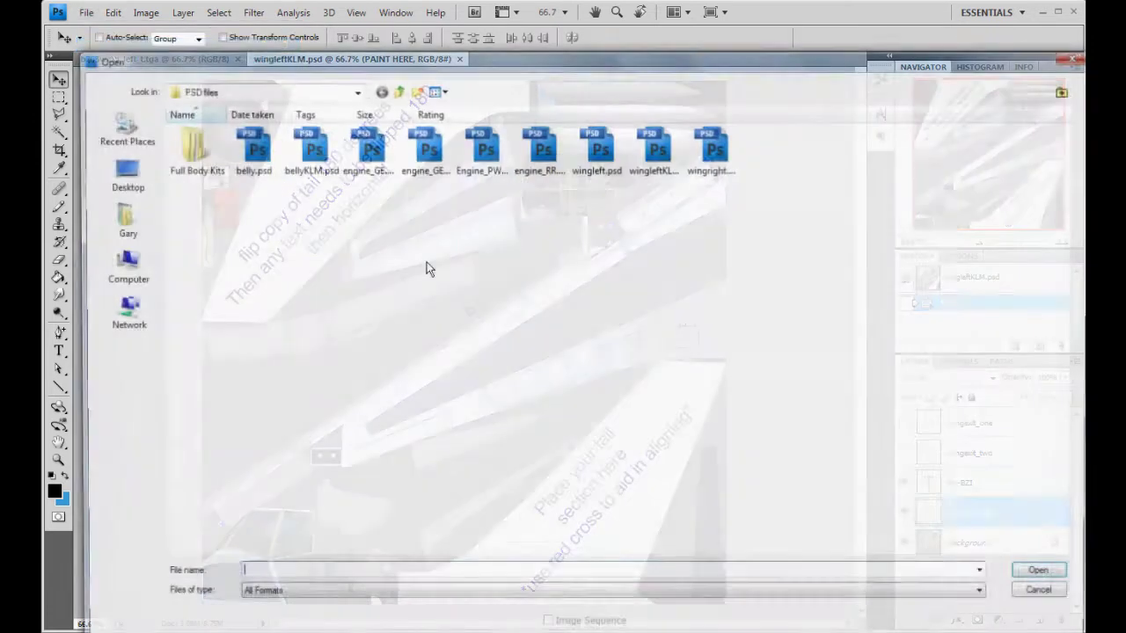
pyautogui.doubleClick(207, 163)
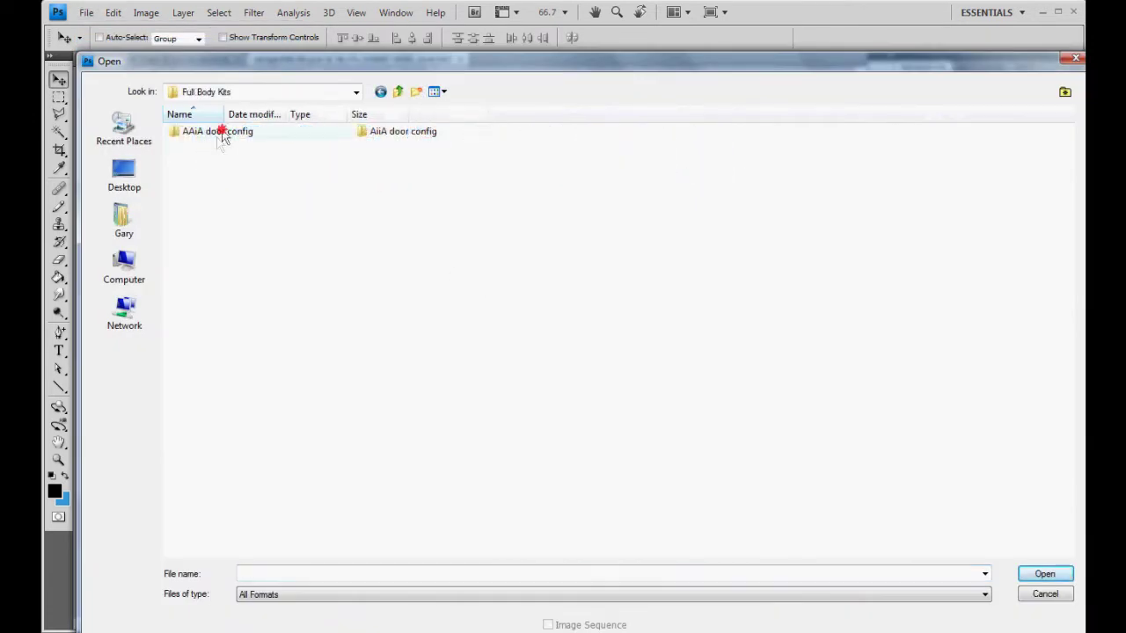
pyautogui.doubleClick(221, 133)
pyautogui.click(242, 149)
pyautogui.click(1040, 575)
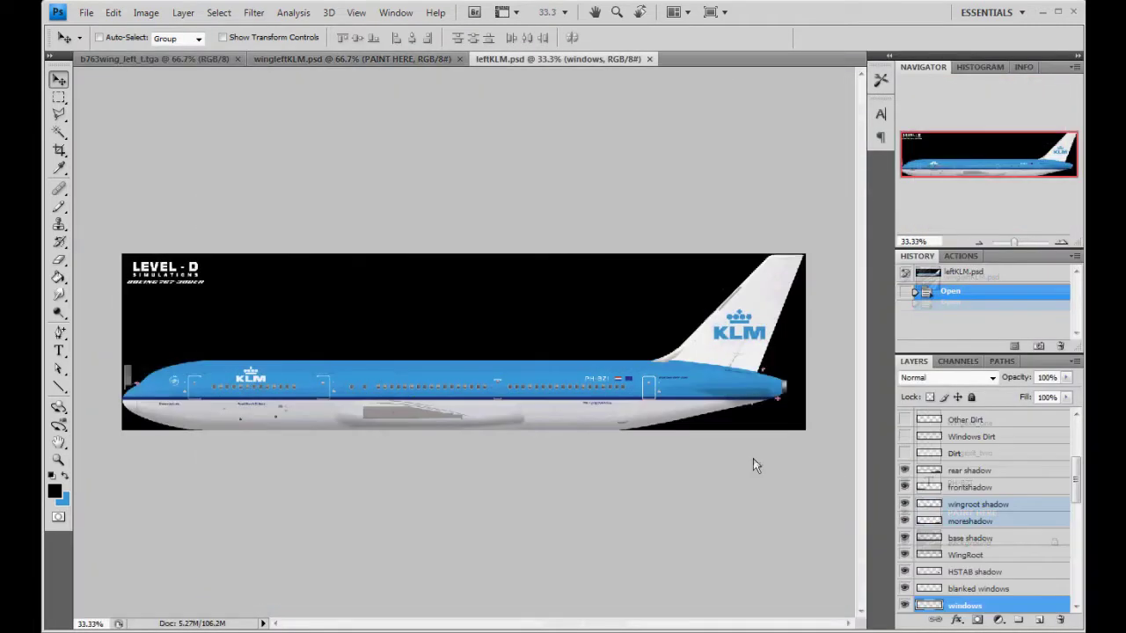
# Examine the tail fin in leftKLM.psd at 100% and compare it with the tail area in b763wing_left_t.tga
pyautogui.click(1063, 244)
pyautogui.click(1063, 245)
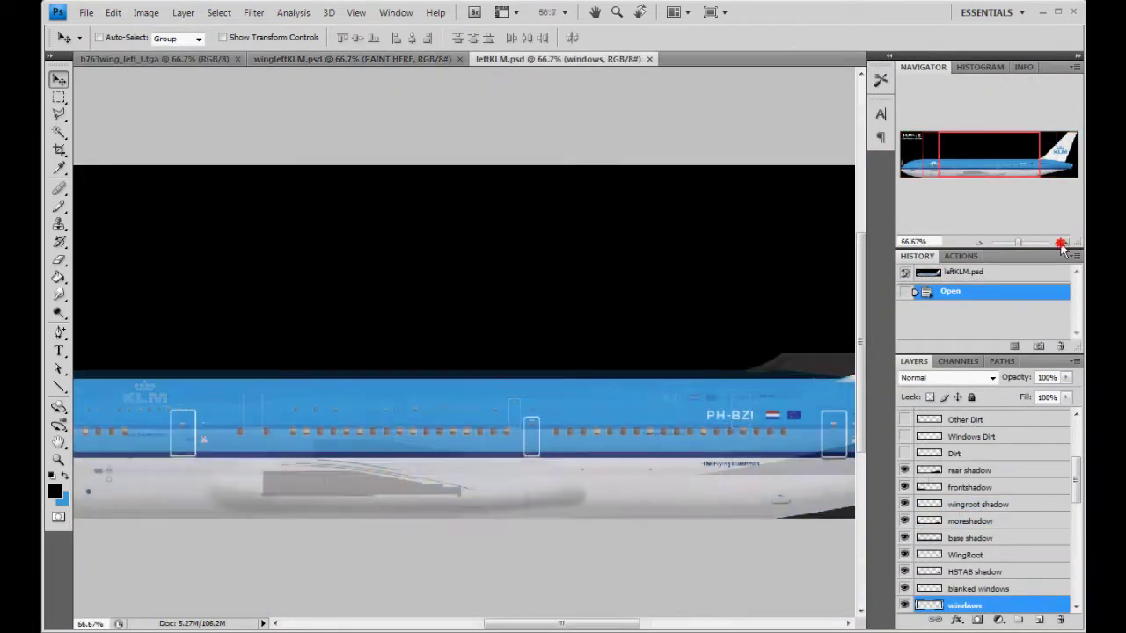
pyautogui.click(1063, 245)
pyautogui.moveTo(1042, 160)
pyautogui.mouseDown()
pyautogui.moveTo(1012, 160)
pyautogui.moveTo(1035, 159)
pyautogui.mouseUp()
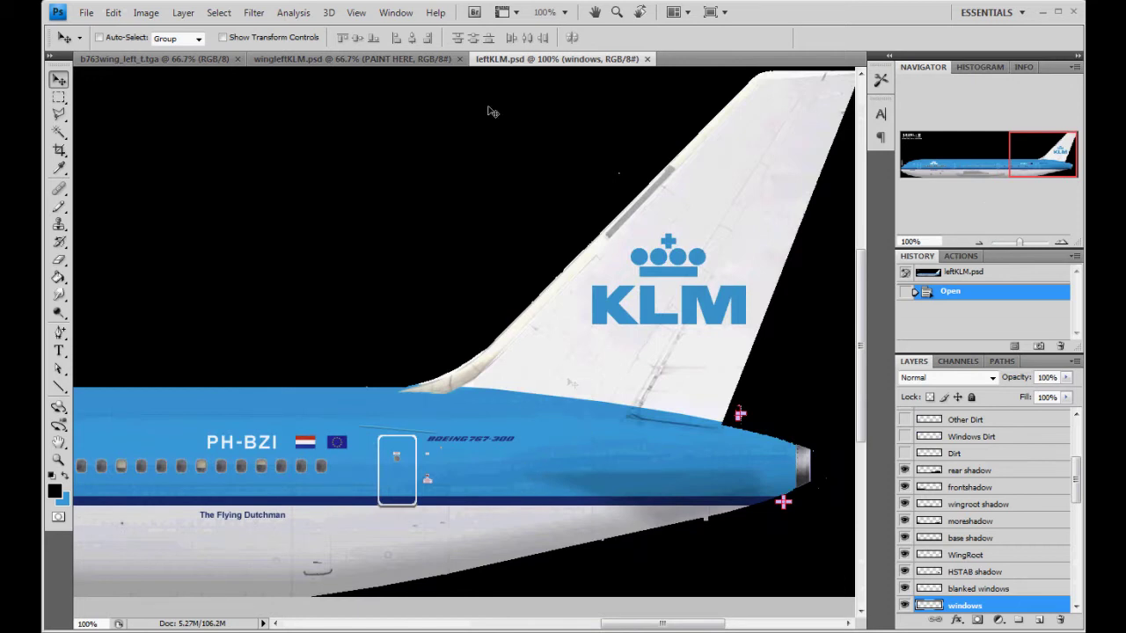
pyautogui.click(200, 59)
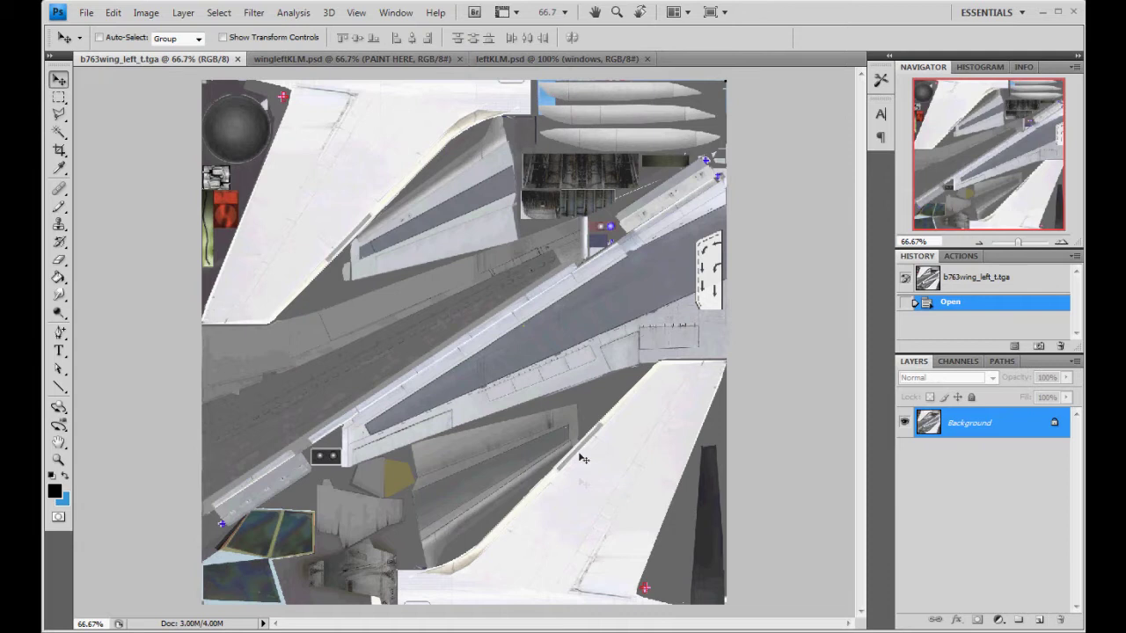
pyautogui.click(498, 57)
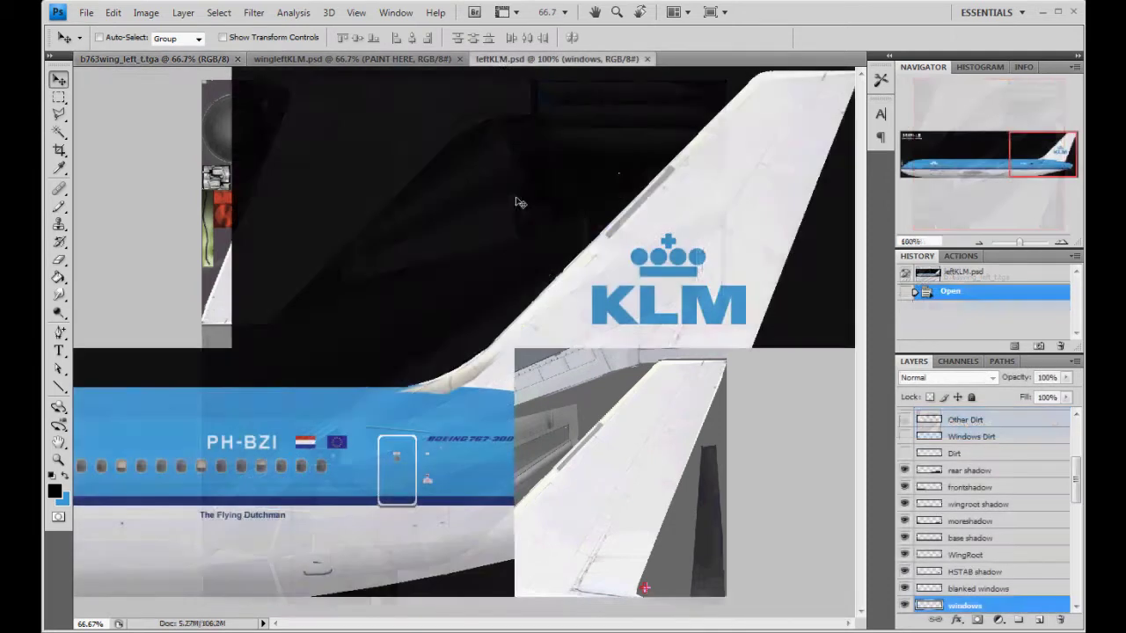
# Hide the :::PAINT HERE::: layer in leftKLM.psd so the blue fuselage paint is turned off
pyautogui.scroll(-5, 957, 552)
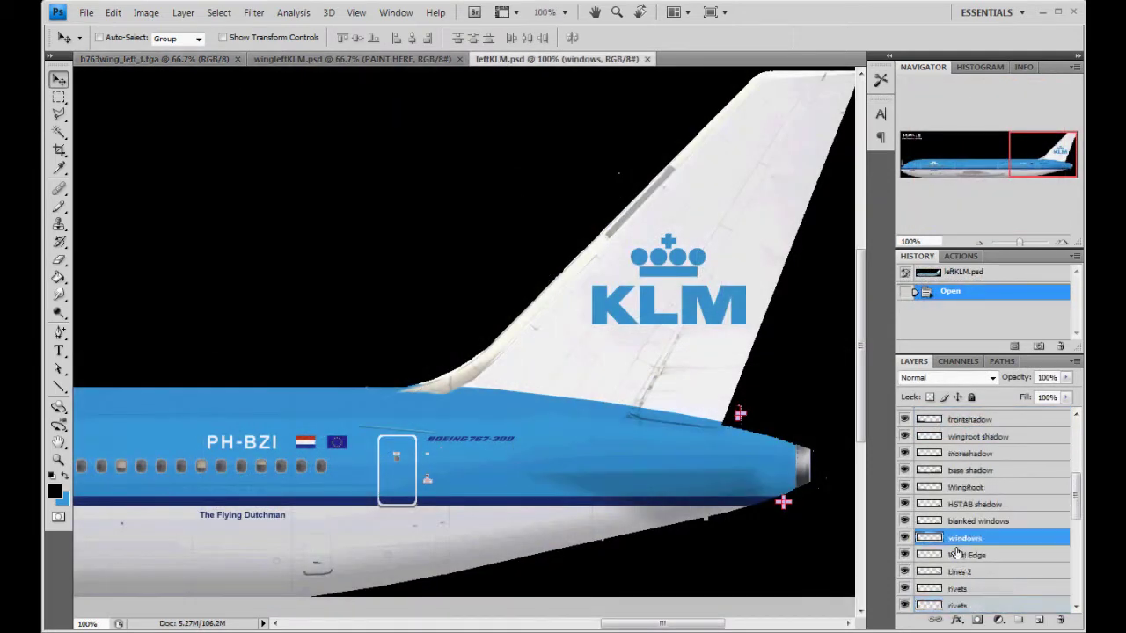
pyautogui.scroll(-4, 957, 552)
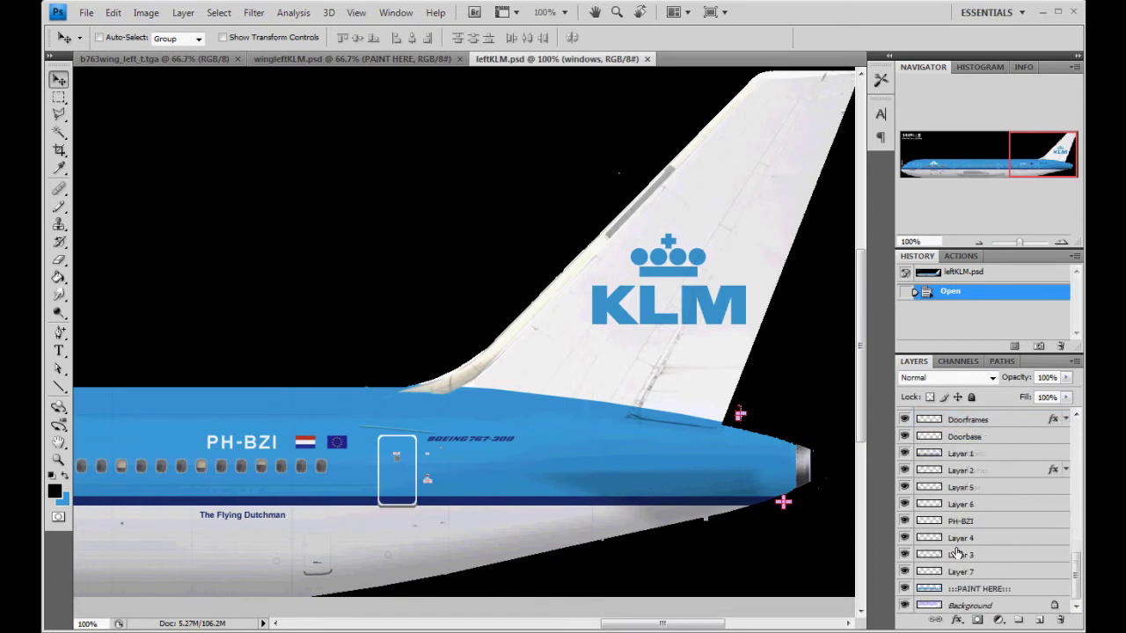
pyautogui.click(965, 594)
pyautogui.click(905, 588)
pyautogui.click(904, 588)
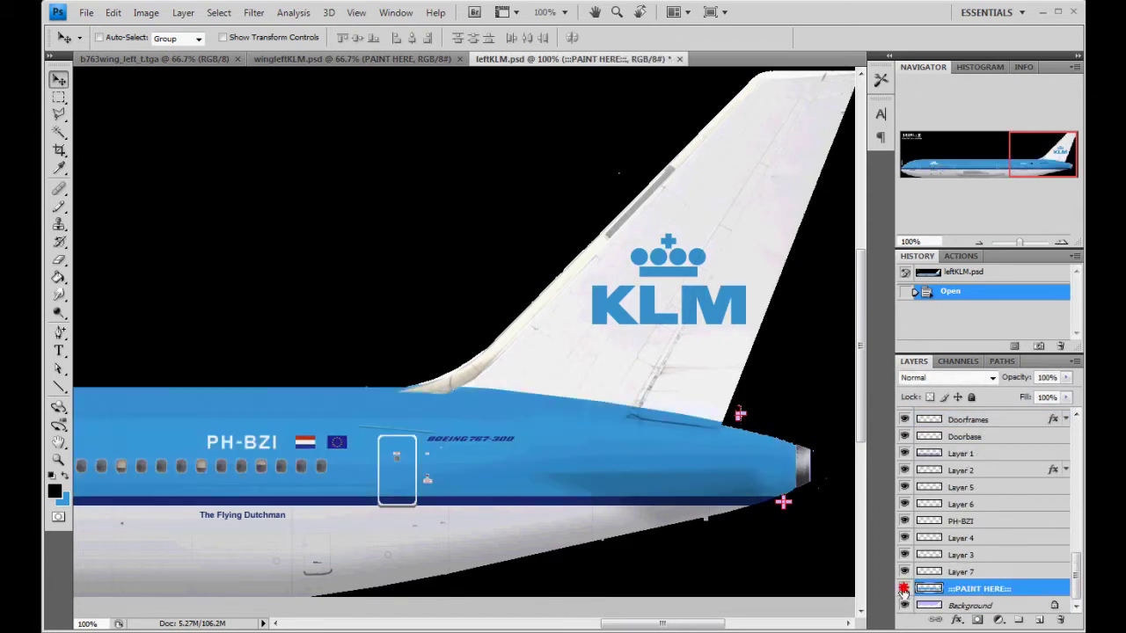
pyautogui.click(905, 589)
# Check the individual livery layers by toggling their visibility and leave Layer 6 hidden
pyautogui.click(905, 472)
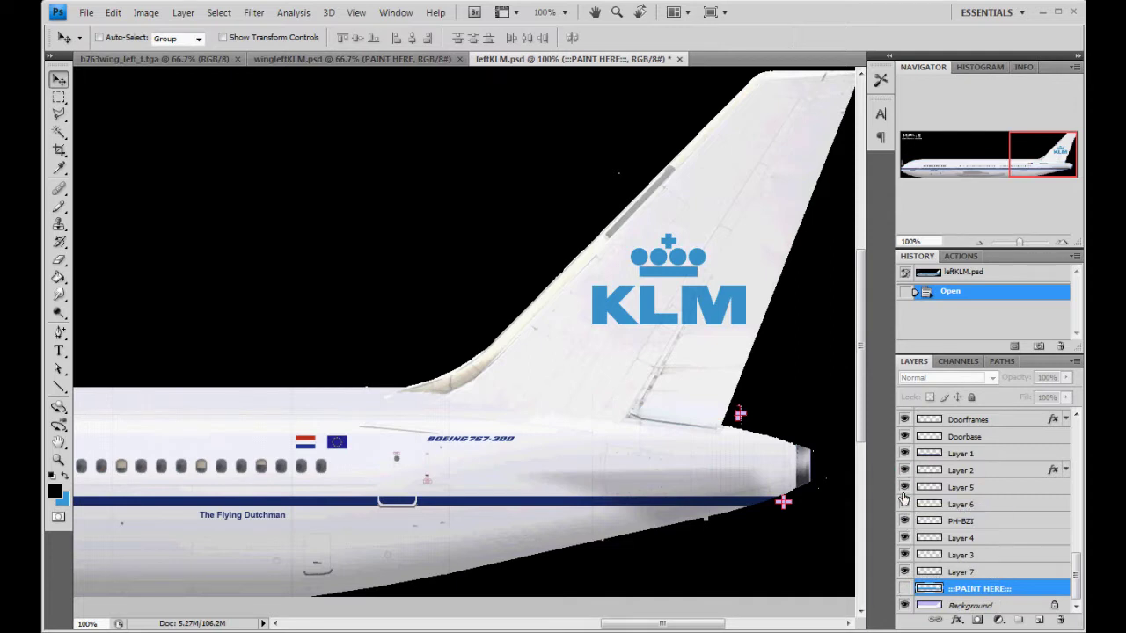
pyautogui.click(904, 489)
pyautogui.click(904, 538)
pyautogui.click(904, 539)
pyautogui.click(904, 504)
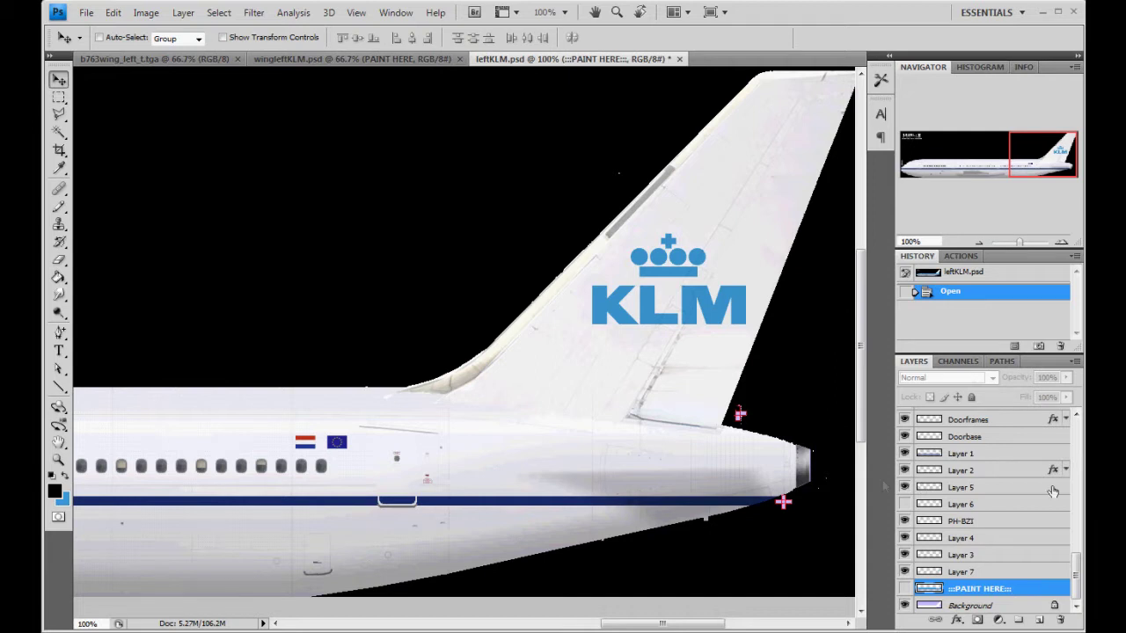
# Select the black surround on the Outline layer with the Magic Wand, and hide the Outline and Title layers
pyautogui.scroll(10, 1053, 491)
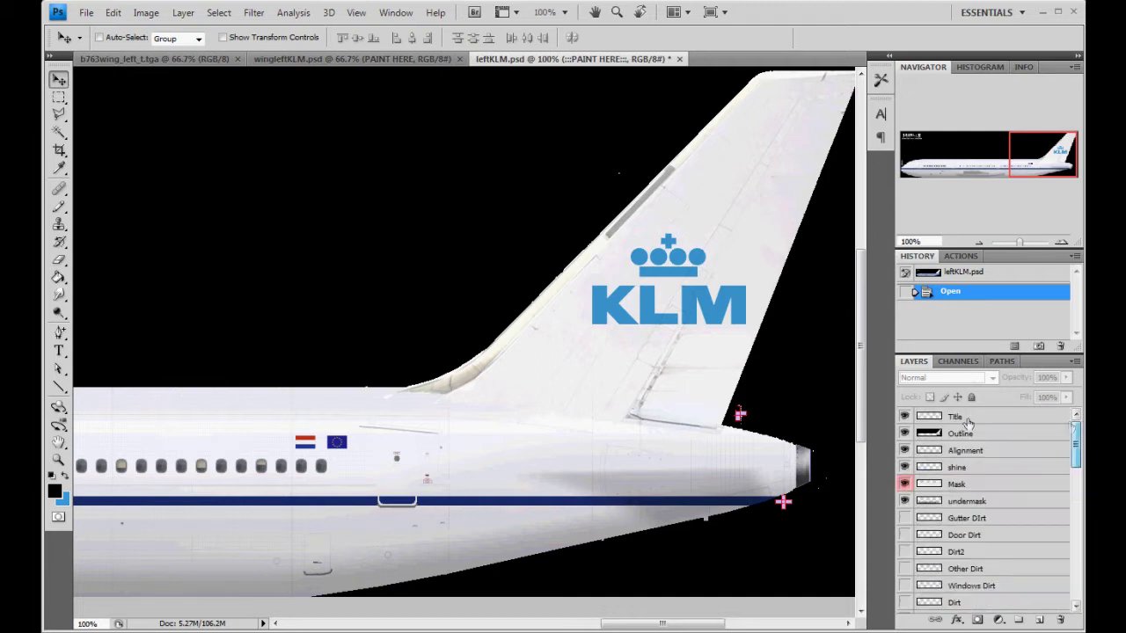
pyautogui.click(961, 434)
pyautogui.click(58, 132)
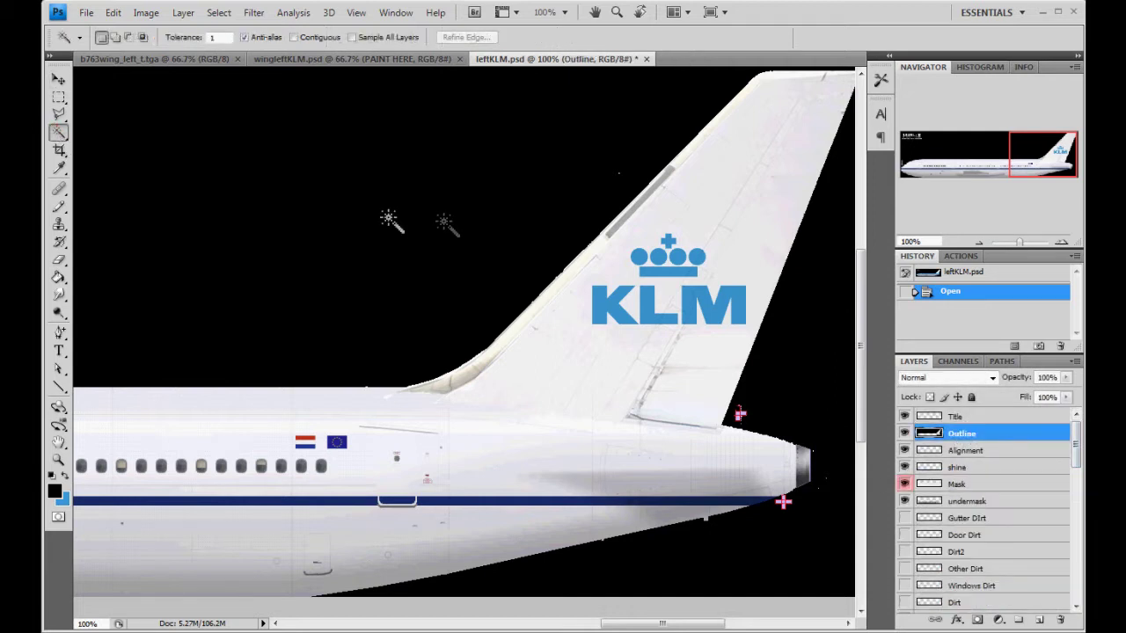
pyautogui.click(440, 214)
pyautogui.click(905, 432)
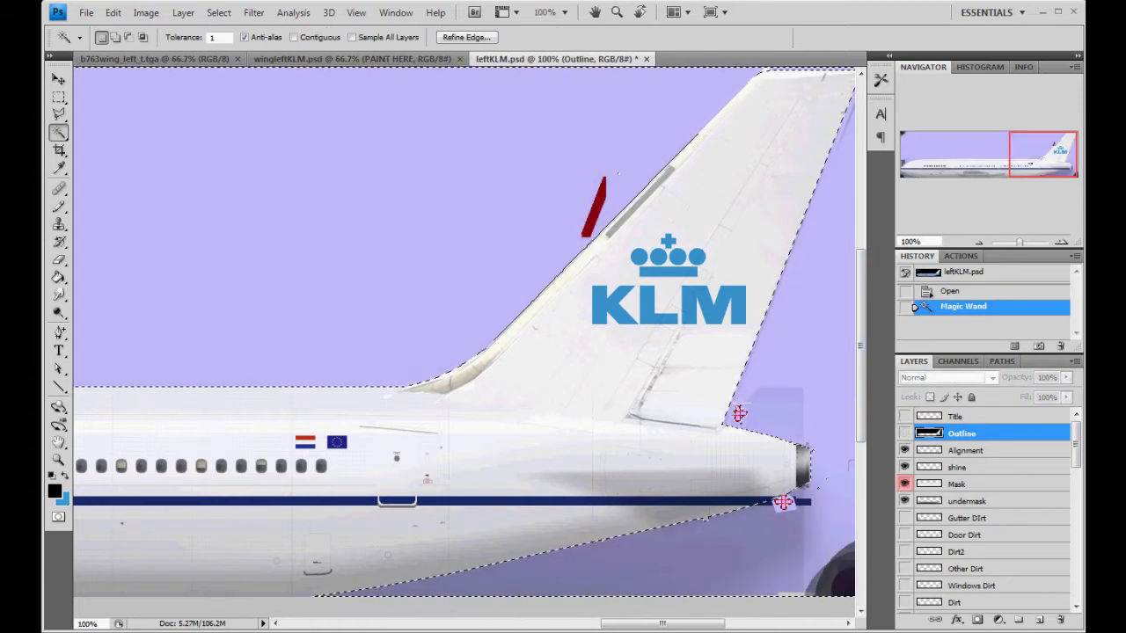
# Duplicate the Background layer as Background copy and hide the original Background layer
pyautogui.scroll(-10, 994, 510)
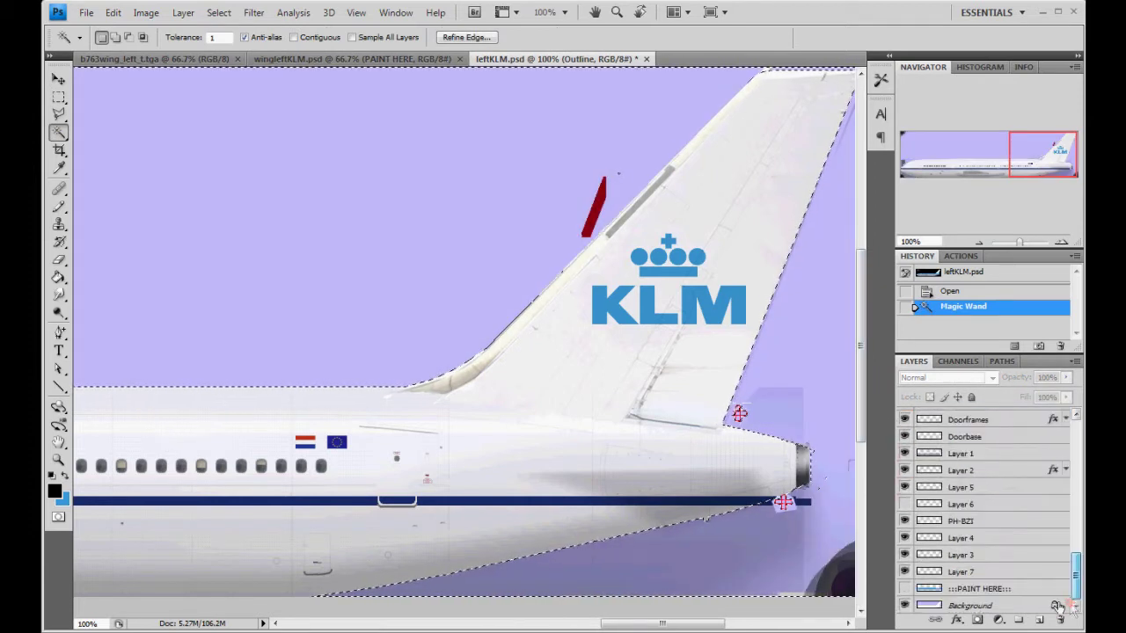
pyautogui.click(905, 605)
pyautogui.click(905, 605)
pyautogui.click(976, 605)
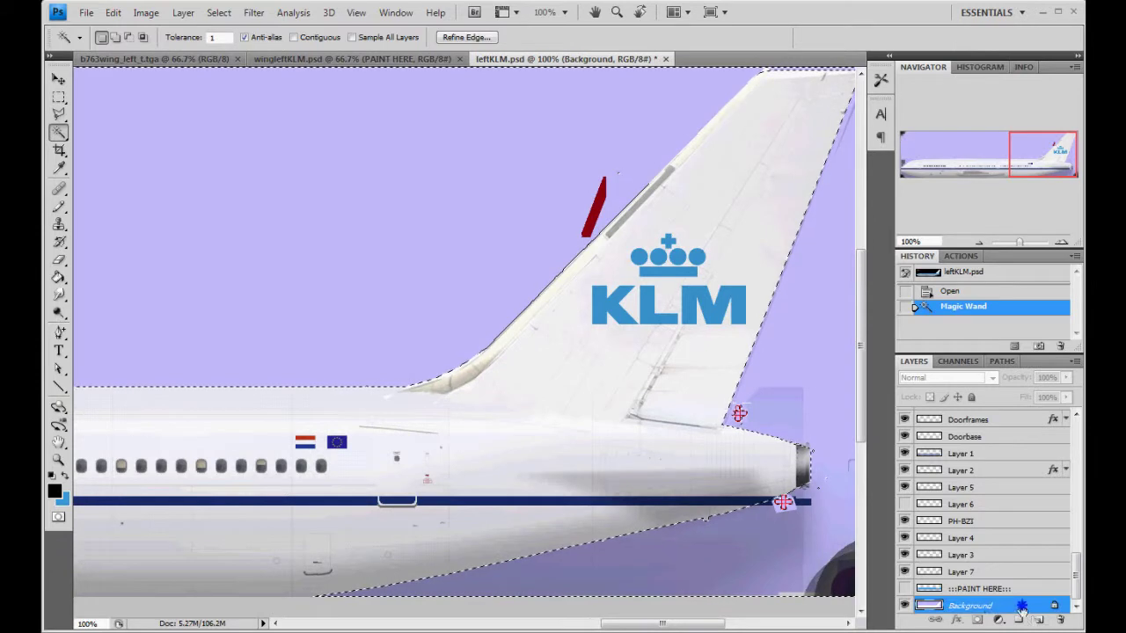
pyautogui.rightClick(977, 605)
pyautogui.click(915, 630)
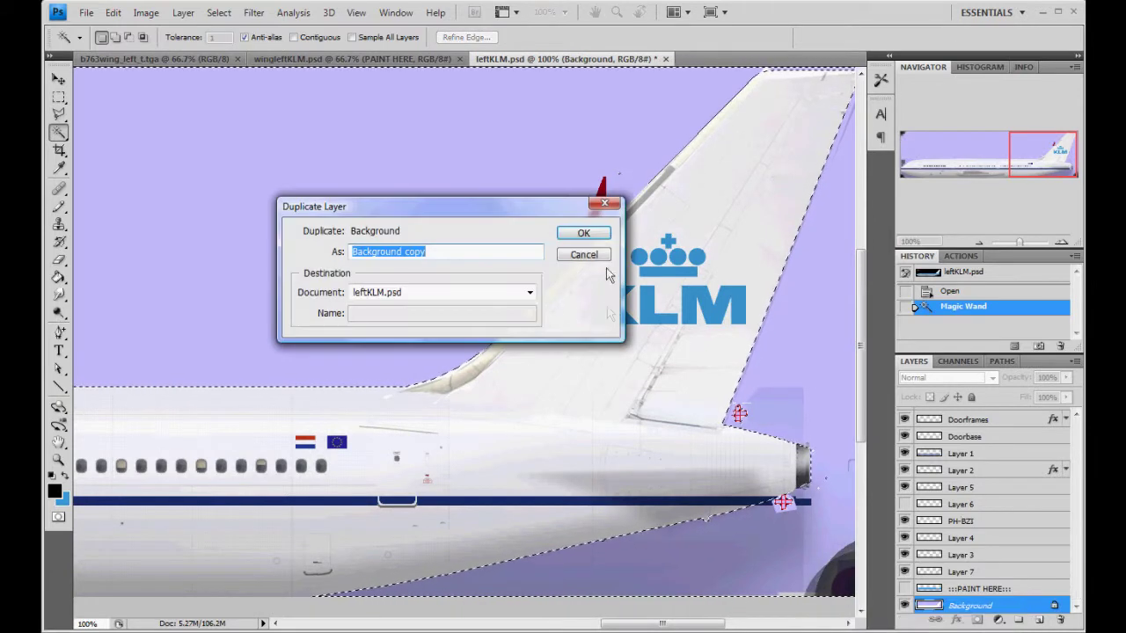
pyautogui.press('Return')
pyautogui.scroll(-1, 905, 609)
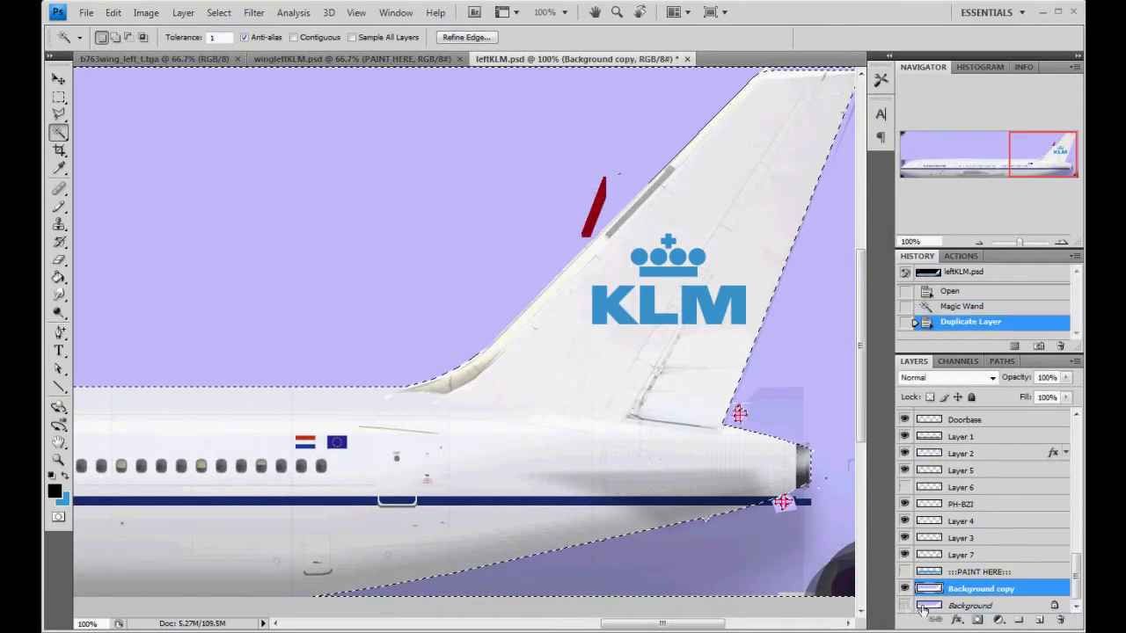
# Merge the visible layers, clear the selected surround around the aircraft and deselect
pyautogui.click(181, 12)
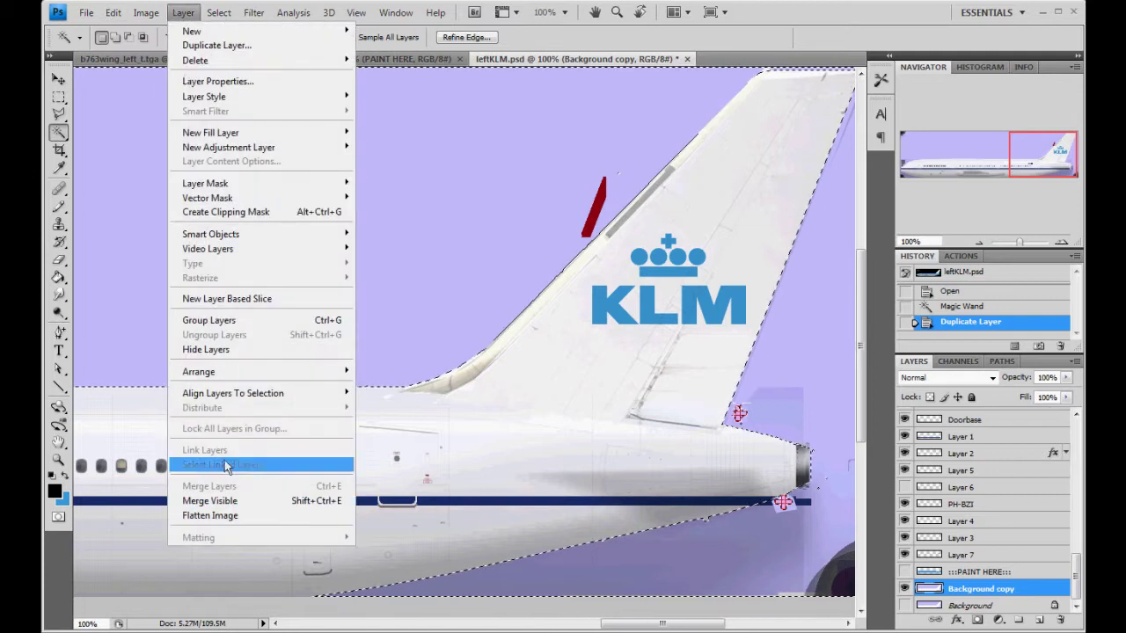
pyautogui.click(222, 499)
pyautogui.press('Delete')
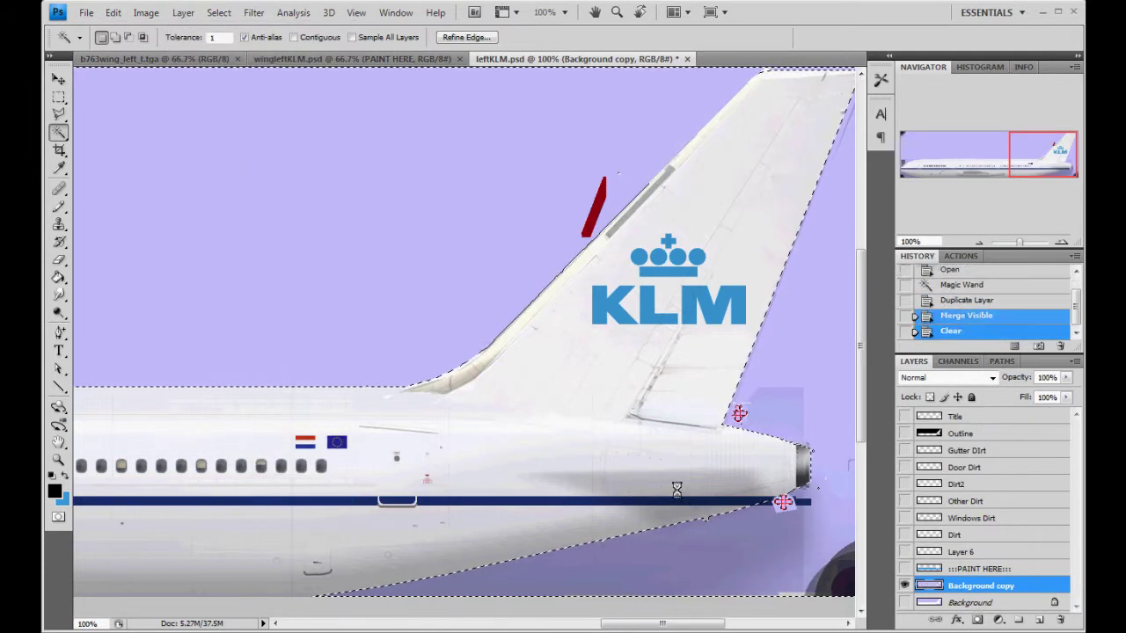
pyautogui.hotkey('ctrl', 'd')
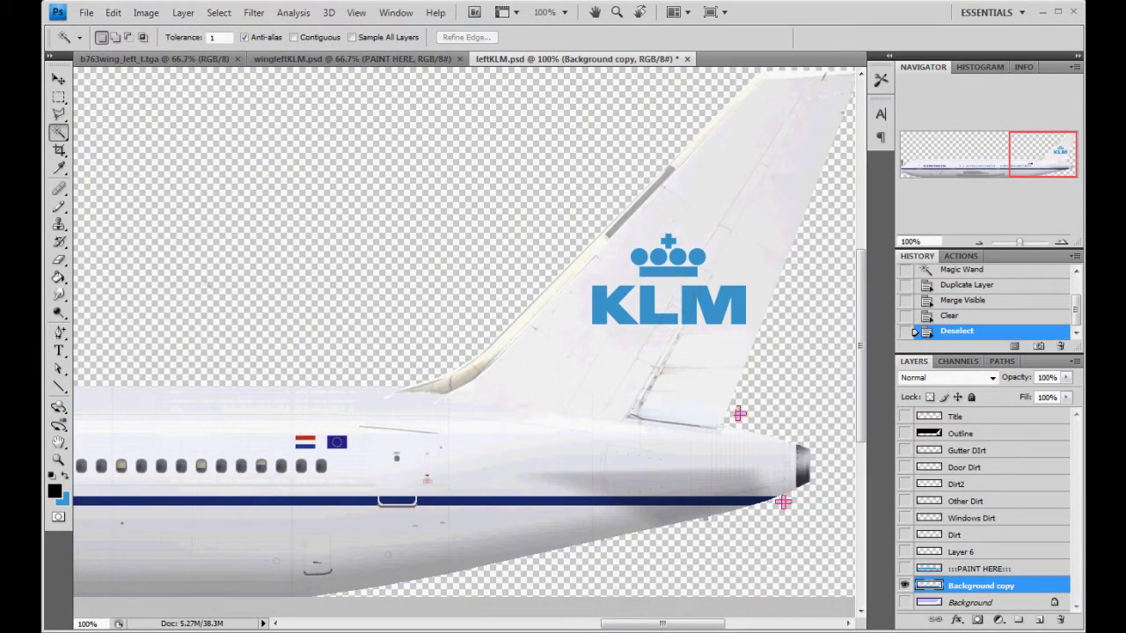
# Outline the tail fin with the Polygonal Lasso, including a strip of the fuselage top and the upper red alignment cross
pyautogui.click(58, 114)
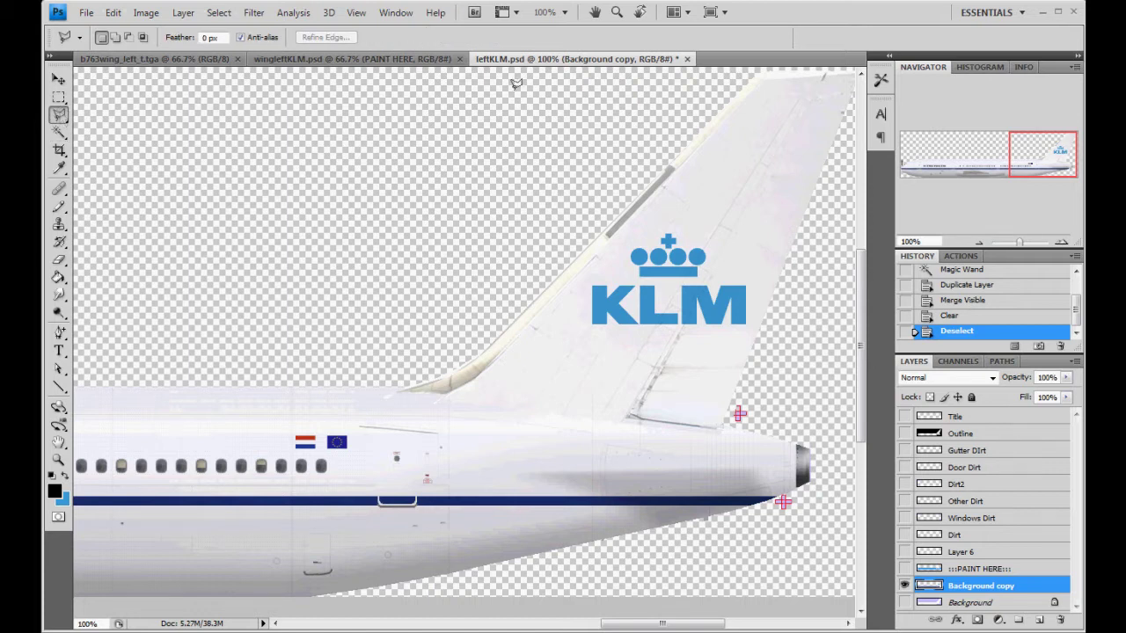
pyautogui.click(735, 70)
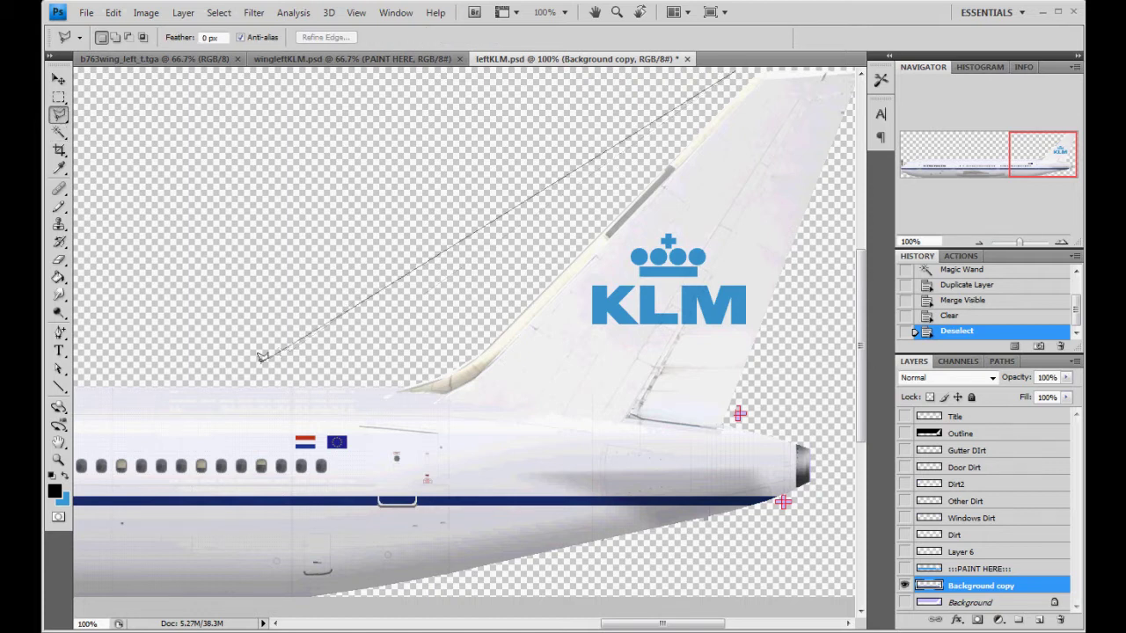
pyautogui.click(262, 415)
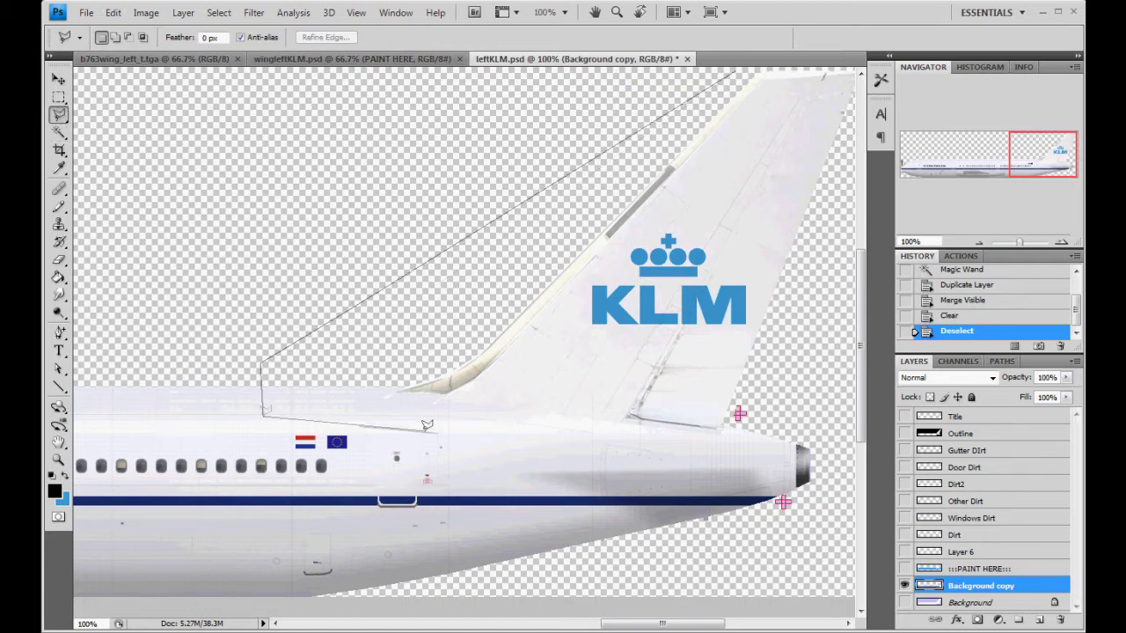
pyautogui.click(779, 458)
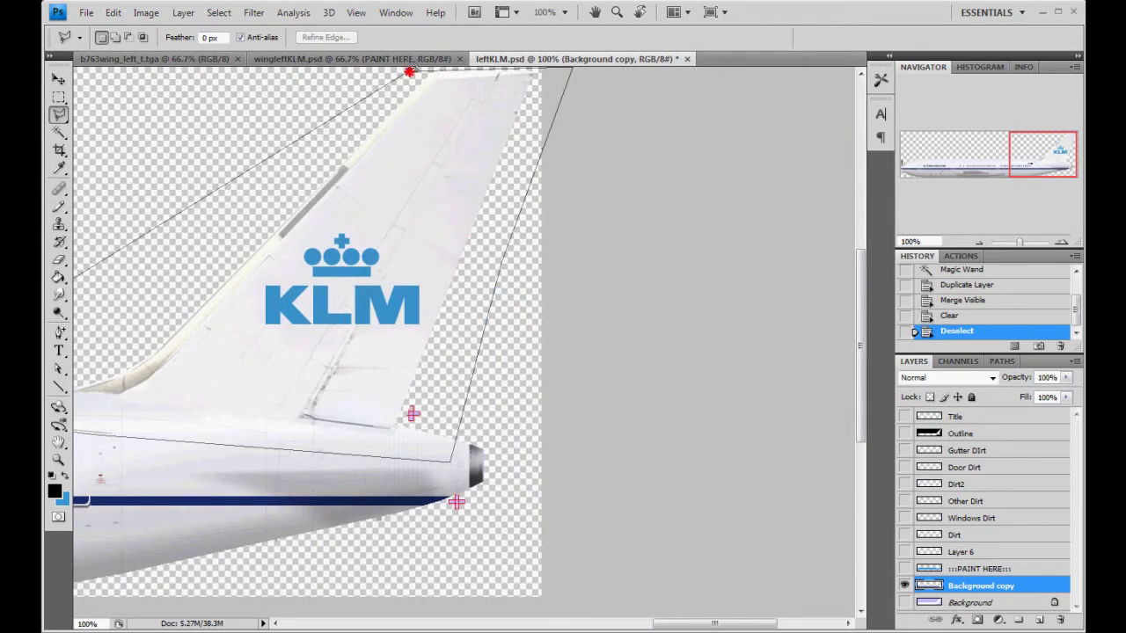
pyautogui.click(408, 70)
pyautogui.moveTo(1063, 166); pyautogui.dragTo(1036, 165)
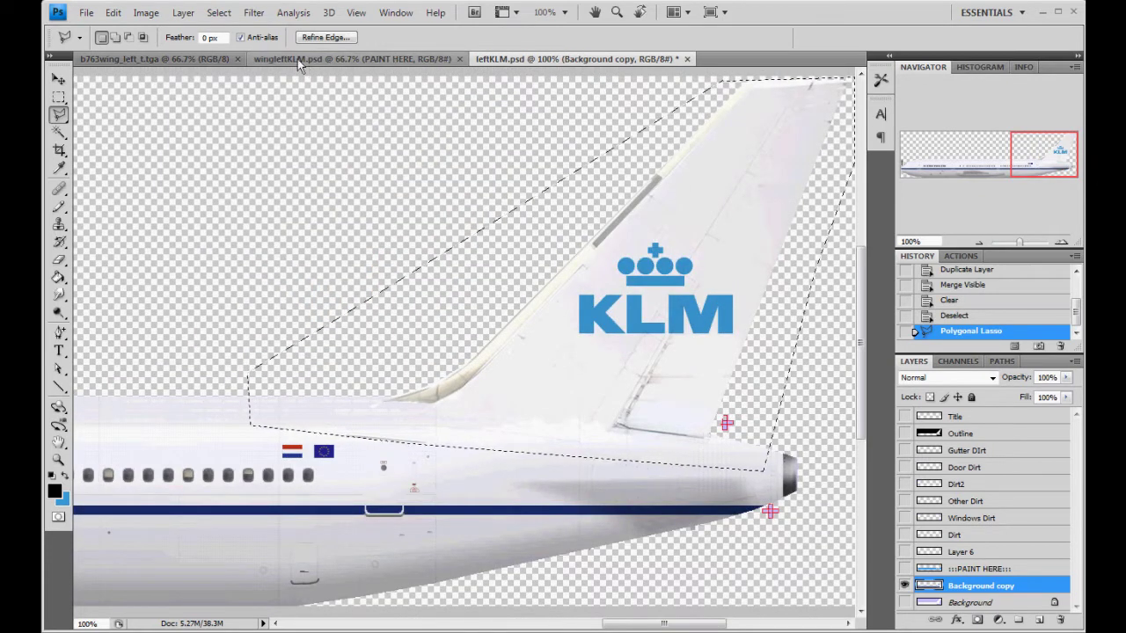
# Paste the selected tail section into b763wing_left_t.tga and move it over the lower-right tail area of the texture
pyautogui.click(150, 61)
pyautogui.press('v')
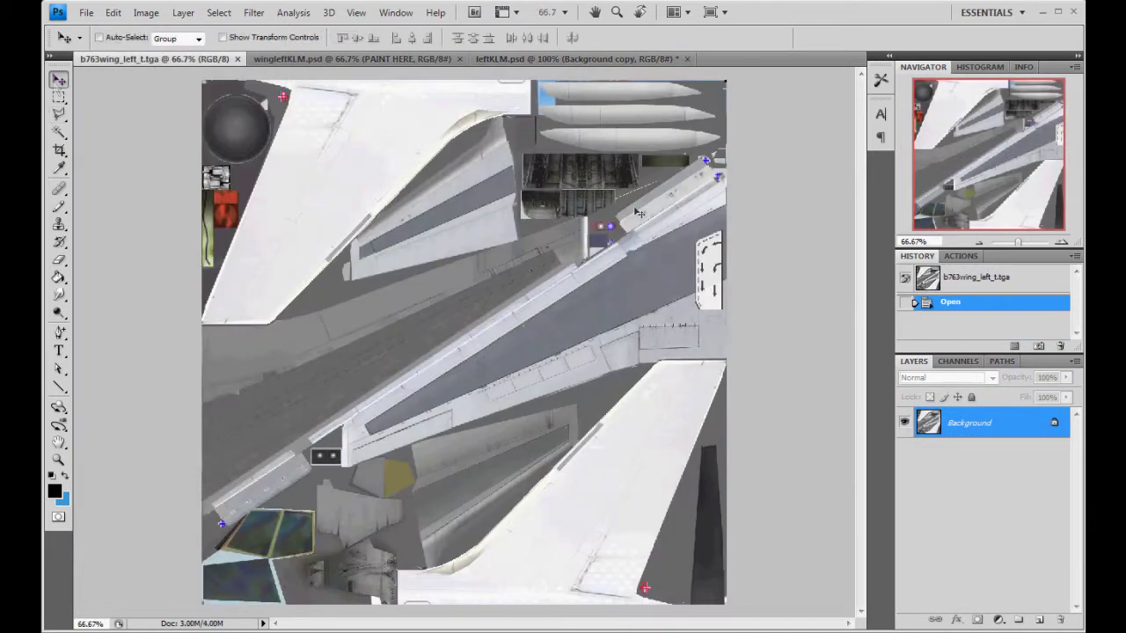
pyautogui.hotkey('ctrl', 'v')
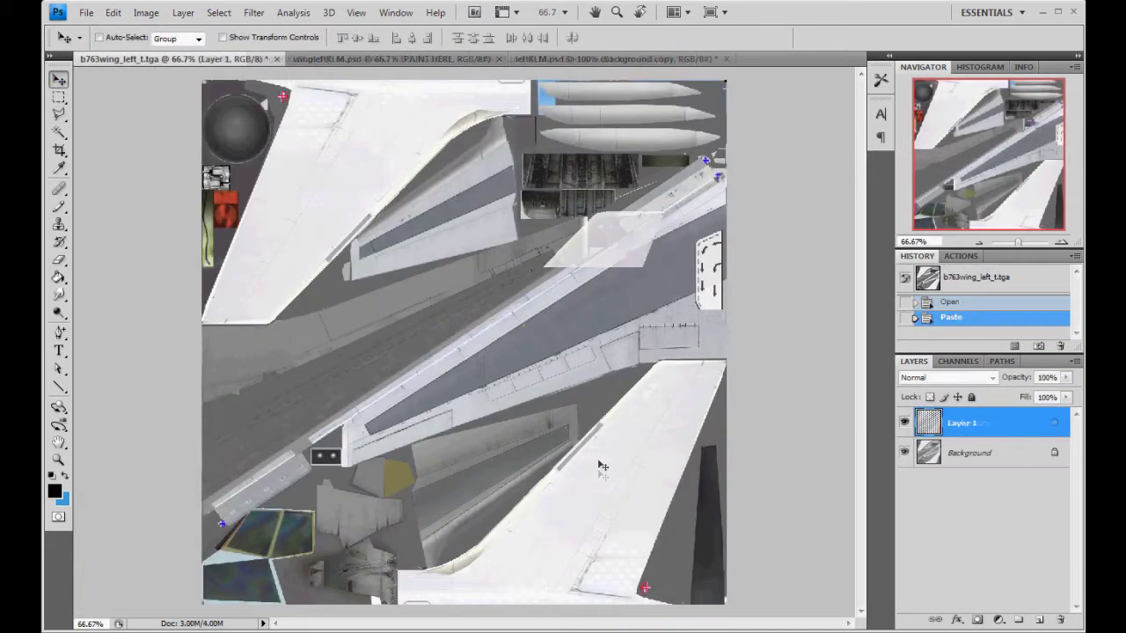
pyautogui.moveTo(551, 373); pyautogui.dragTo(592, 472)
# Align the pasted KLM tail with the existing lower tail at 200% zoom, matching the red alignment crosses
pyautogui.click(1061, 242)
pyautogui.click(1061, 242)
pyautogui.moveTo(986, 170); pyautogui.dragTo(1014, 204)
pyautogui.moveTo(646, 396); pyautogui.dragTo(709, 514)
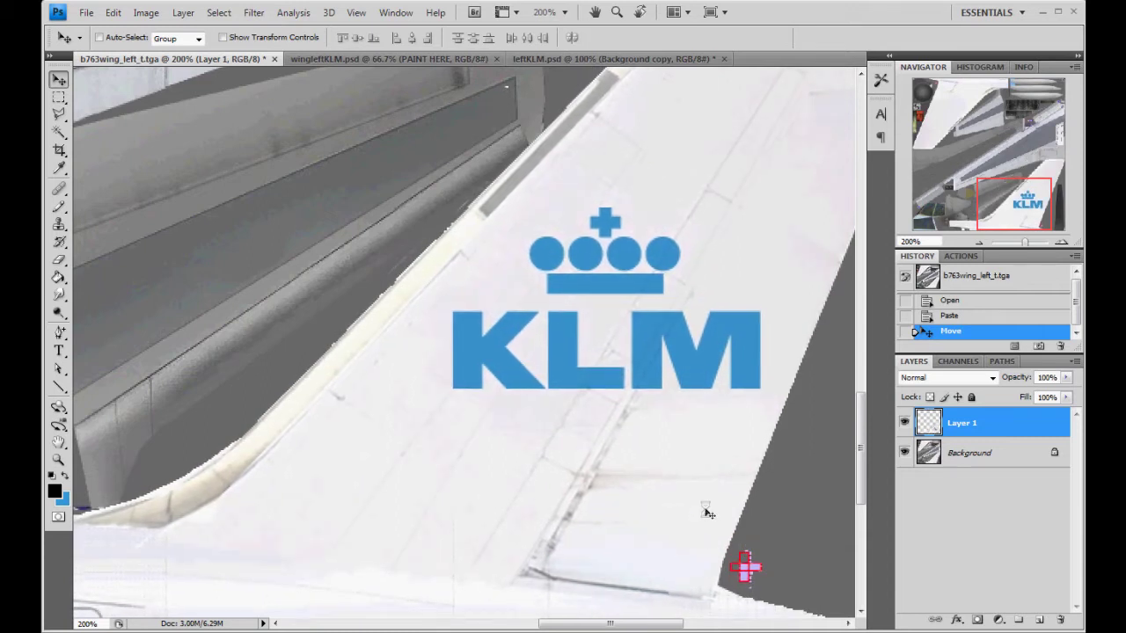
# Clear the leftover fuselage strip of the pasted tail where it covers the grey parts at the texture's lower edge, and deselect
pyautogui.click(979, 244)
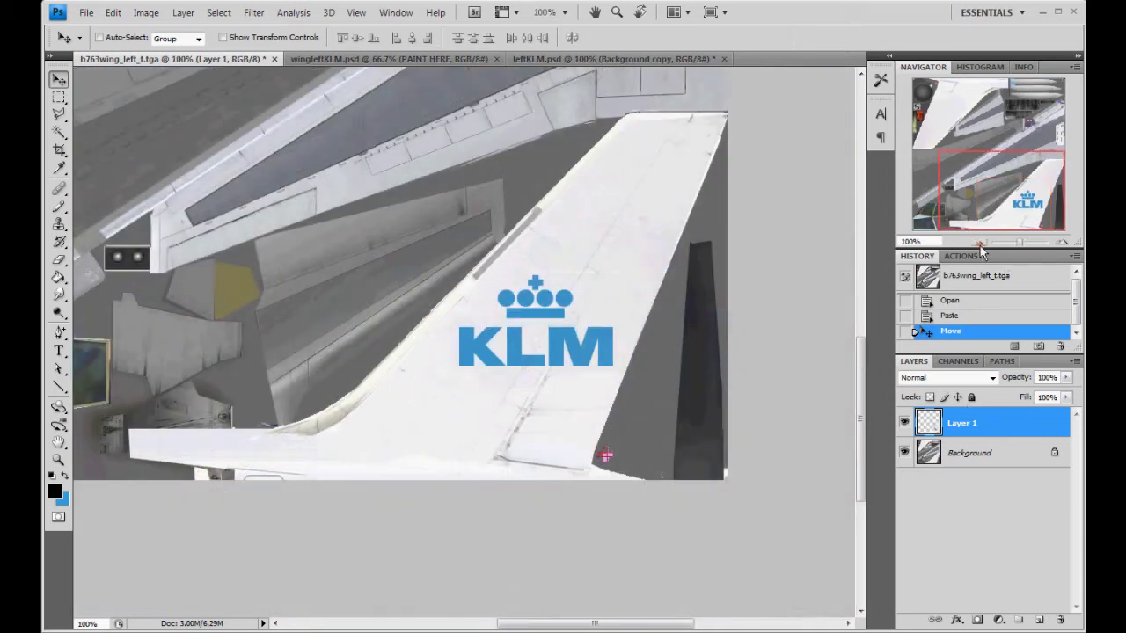
pyautogui.click(906, 423)
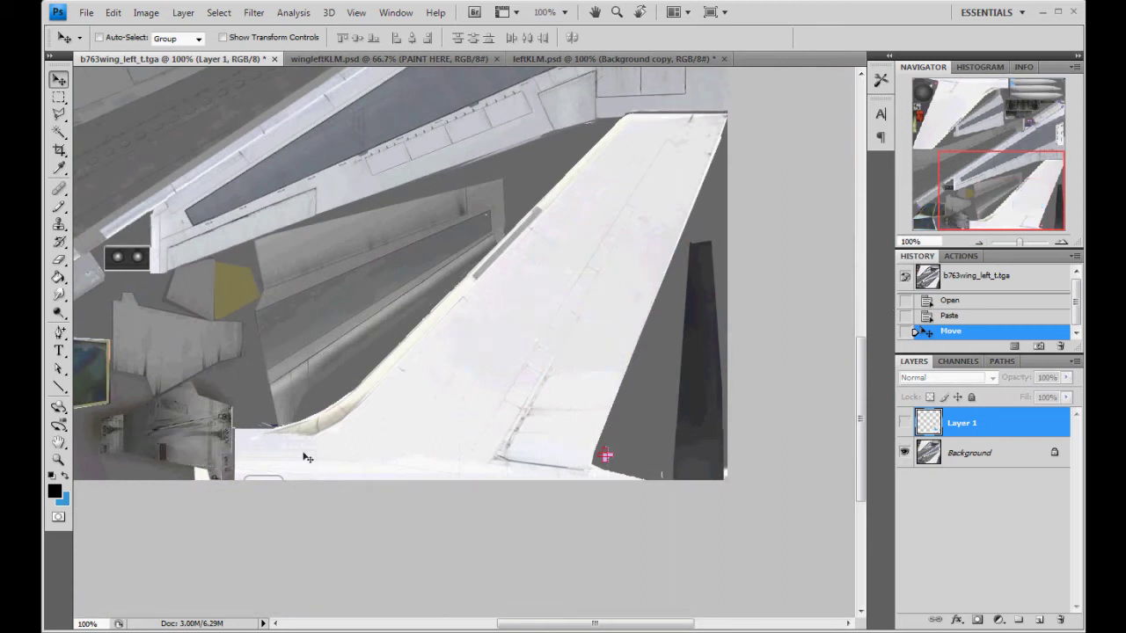
pyautogui.click(905, 423)
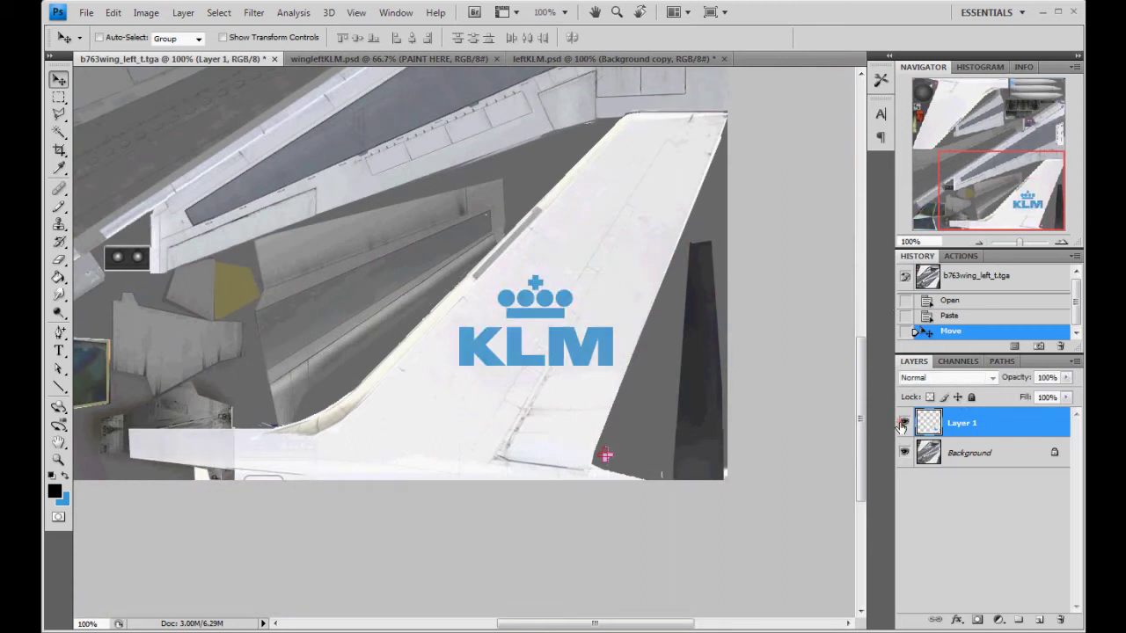
pyautogui.click(59, 98)
pyautogui.moveTo(239, 518); pyautogui.dragTo(245, 519)
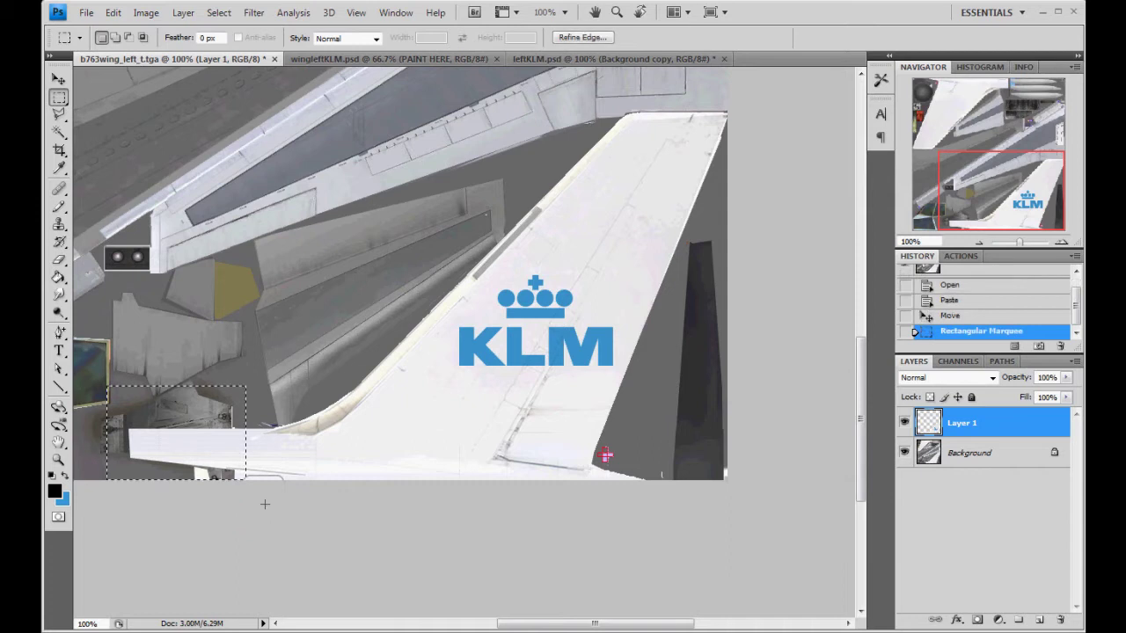
pyautogui.press('Delete')
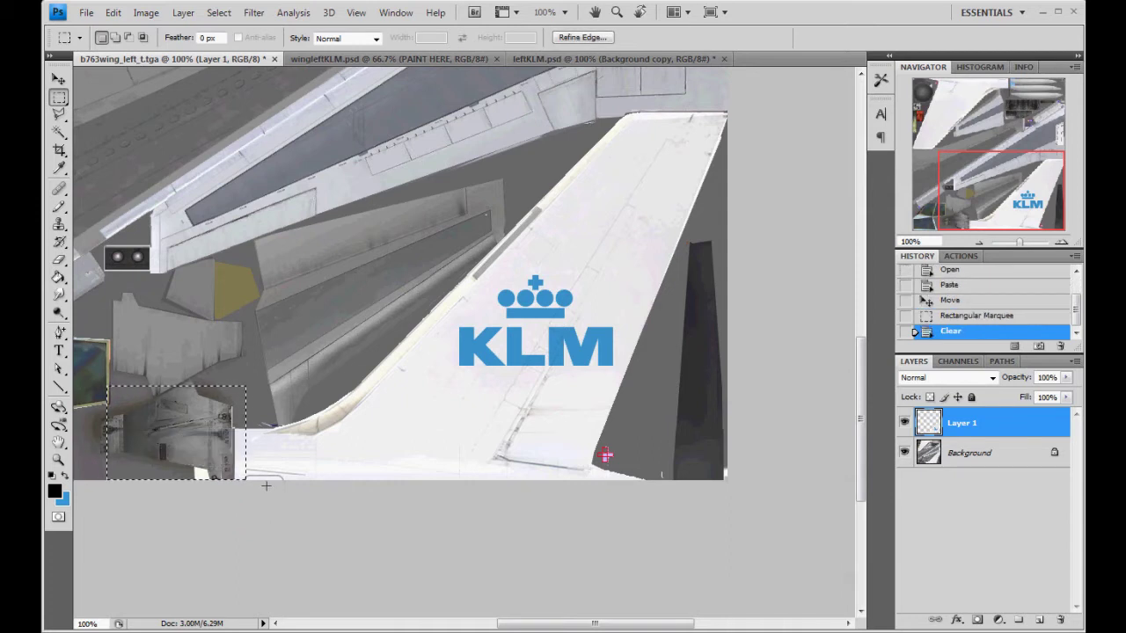
pyautogui.hotkey('ctrl', 'd')
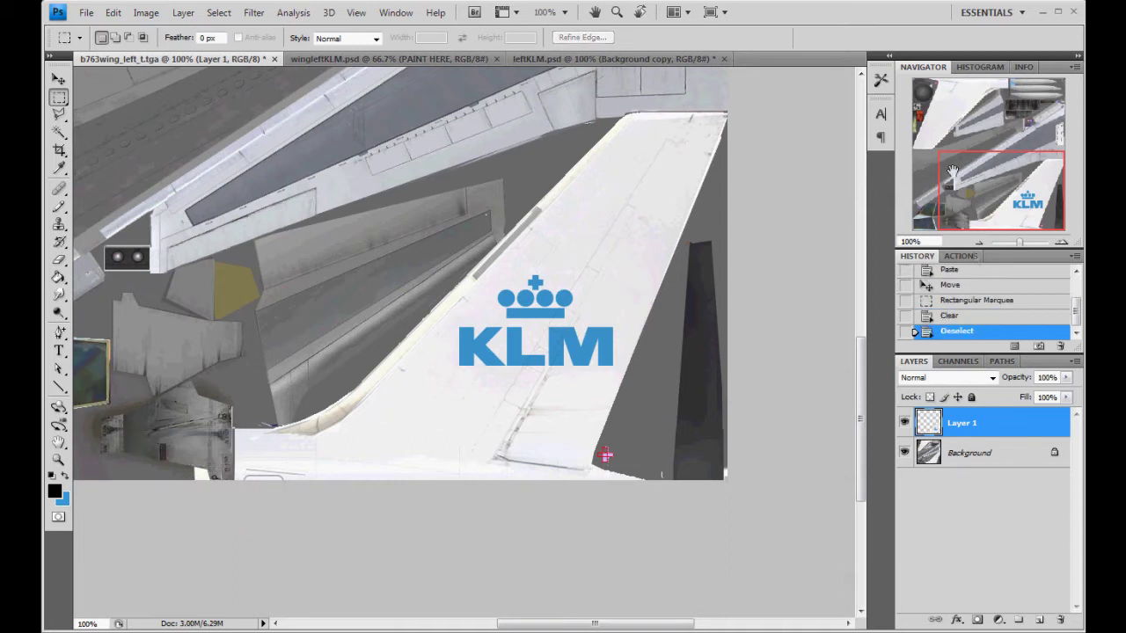
# Compare the pasted KLM tail with the original texture underneath by hiding and showing Layer 1 repeatedly
pyautogui.click(905, 422)
pyautogui.click(905, 423)
pyautogui.click(905, 422)
pyautogui.click(905, 422)
pyautogui.click(905, 423)
pyautogui.click(905, 423)
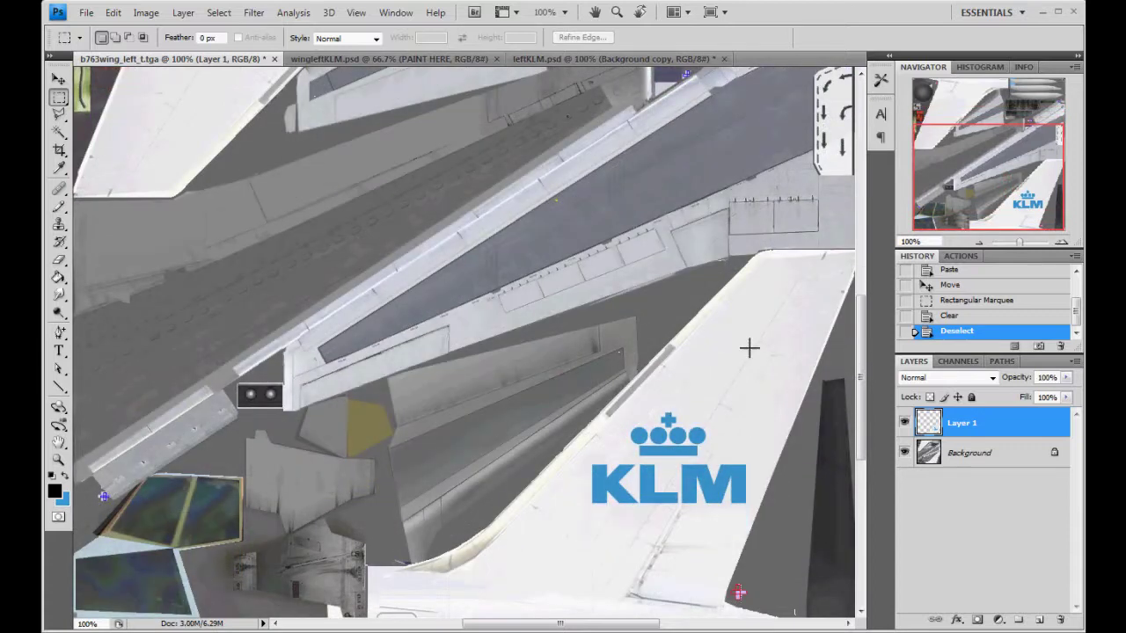
pyautogui.scroll(5, 749, 348)
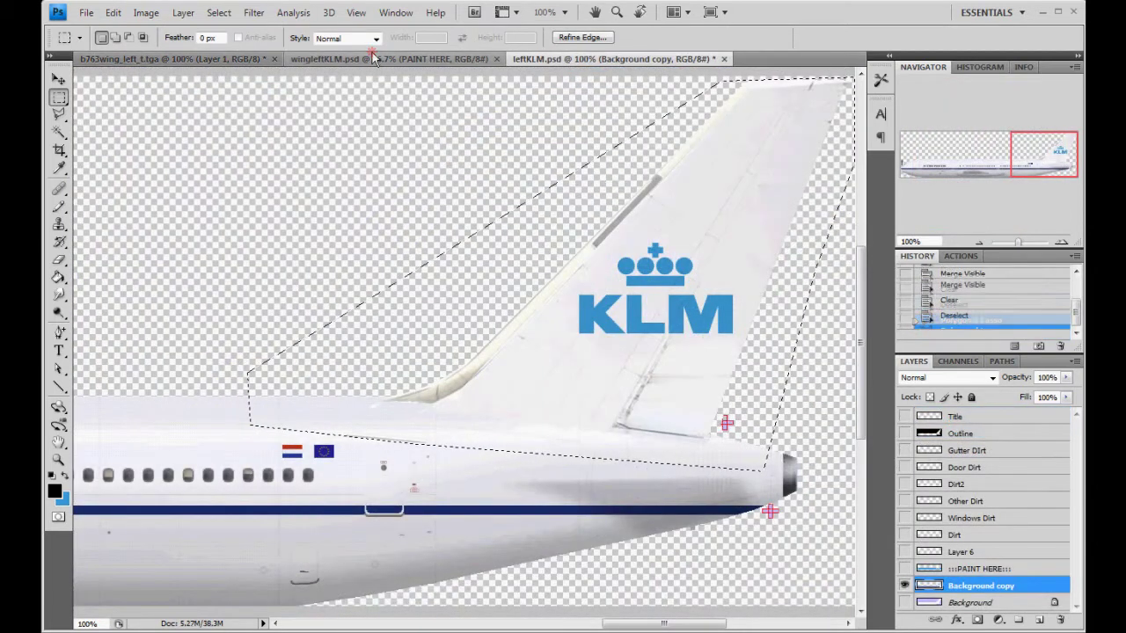
# Paste the tail section into wingleftKLM.psd and move it over the "Place your tail section here" area, matching the red crosses
pyautogui.click(373, 60)
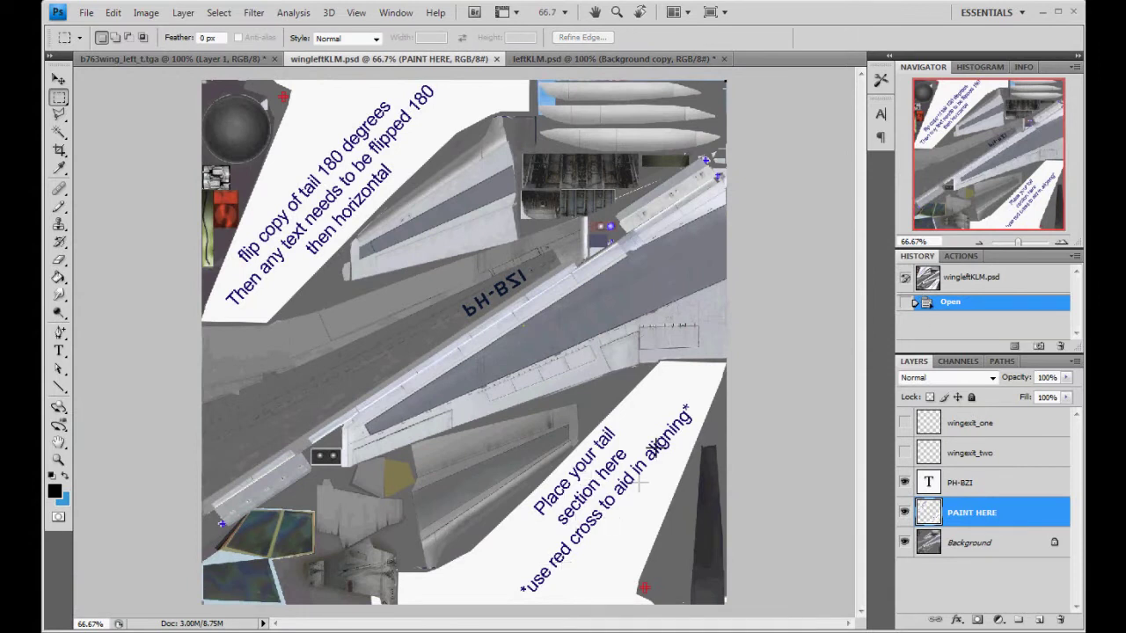
pyautogui.click(1062, 242)
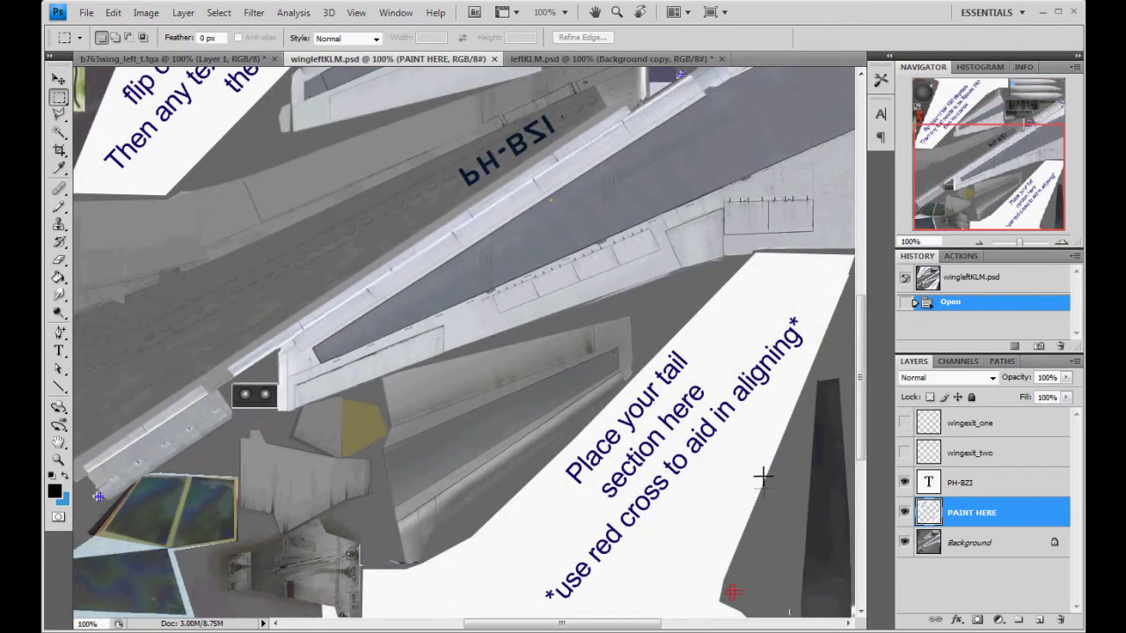
pyautogui.hotkey('ctrl', 'v')
pyautogui.press('v')
pyautogui.moveTo(520, 336); pyautogui.dragTo(671, 428)
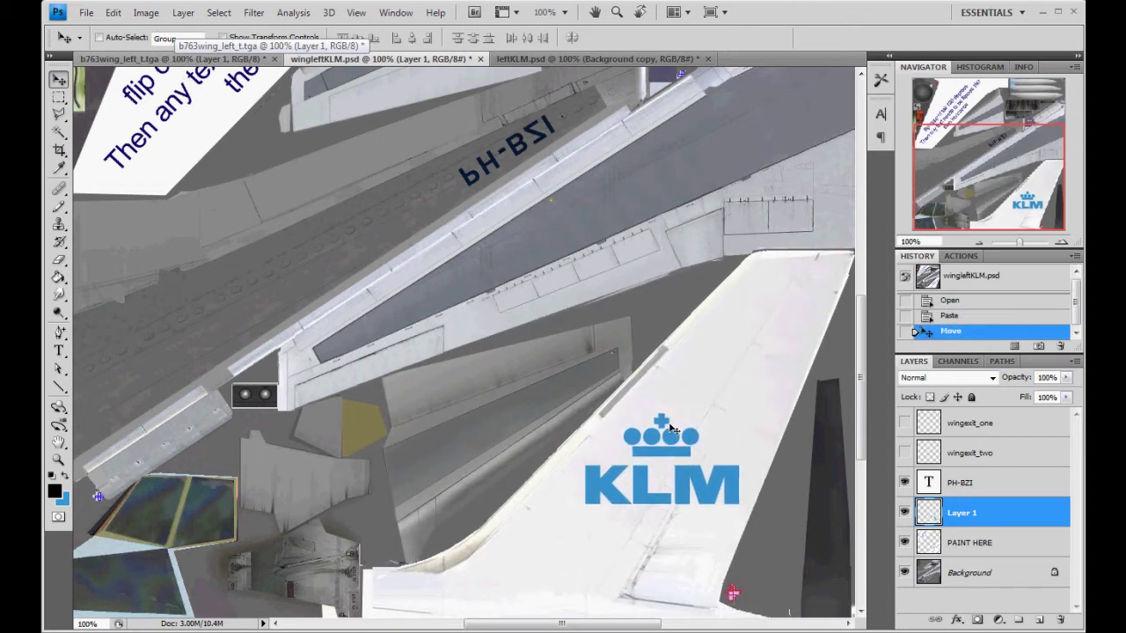
# Compare the pasted tail with the template by toggling Layer 1, and examine the upper tail area's flip instructions and red cross
pyautogui.click(906, 513)
pyautogui.click(906, 513)
pyautogui.click(906, 513)
pyautogui.click(906, 513)
pyautogui.click(906, 512)
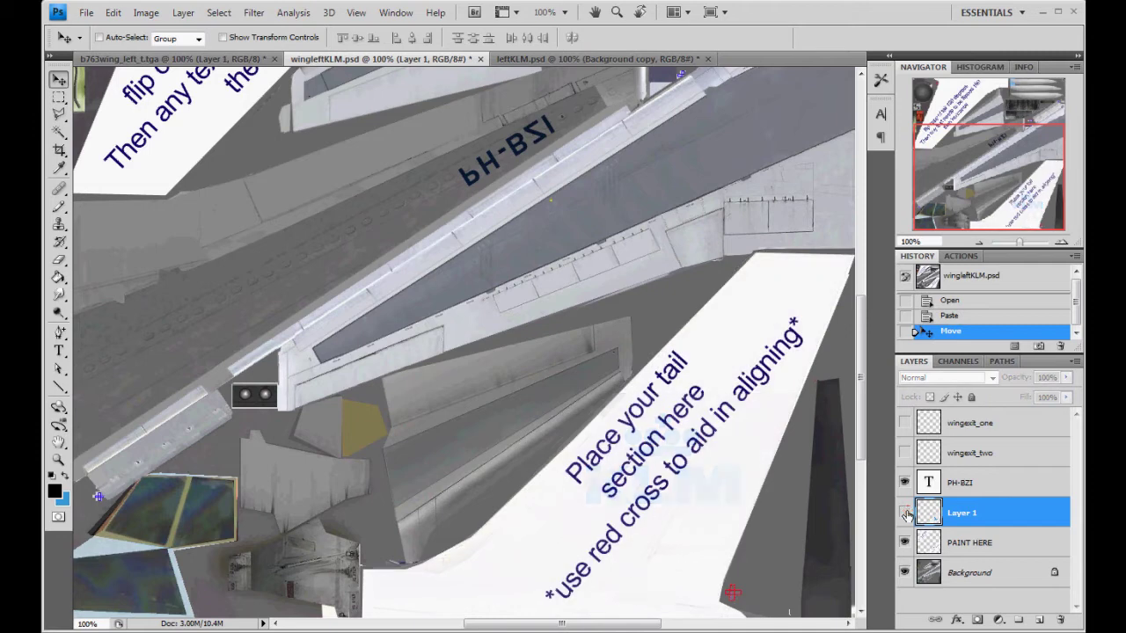
pyautogui.click(906, 513)
pyautogui.moveTo(963, 193); pyautogui.dragTo(961, 145)
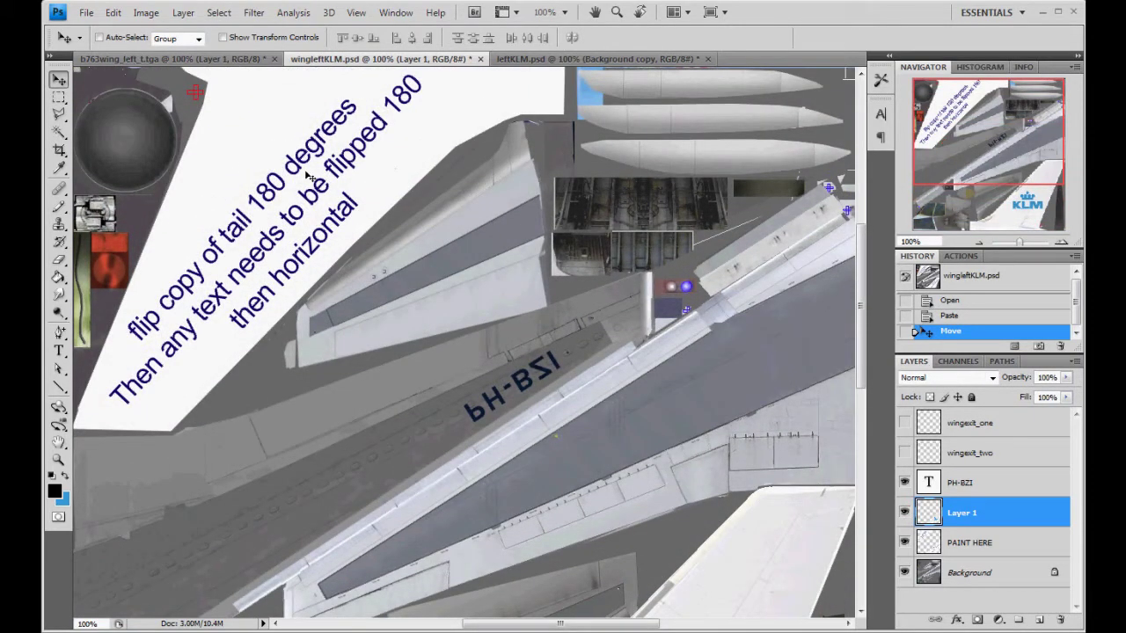
pyautogui.moveTo(979, 173); pyautogui.dragTo(971, 200)
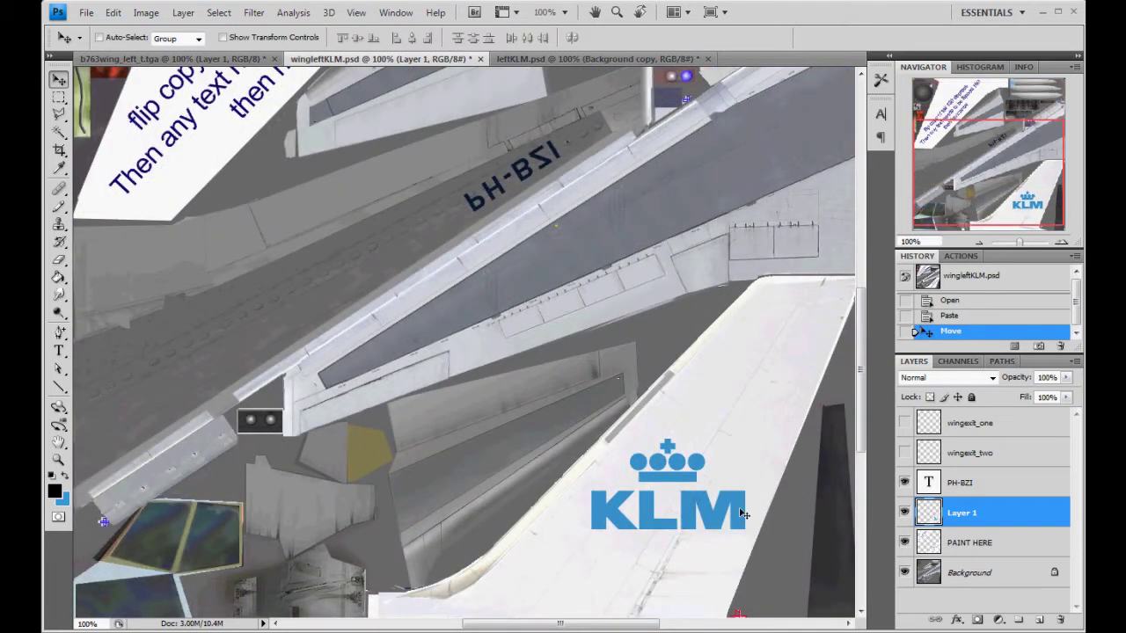
pyautogui.moveTo(1004, 199); pyautogui.dragTo(1004, 158)
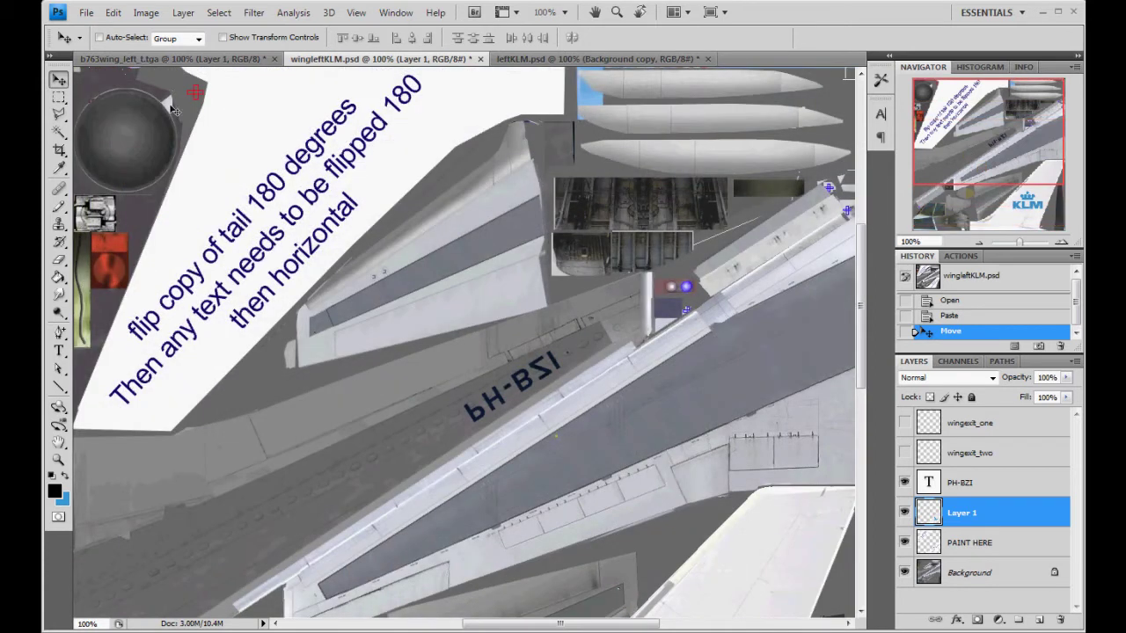
# Close leftKLM.psd and open the right fuselage file RightKLM.psd
pyautogui.click(636, 58)
pyautogui.click(708, 59)
pyautogui.click(567, 252)
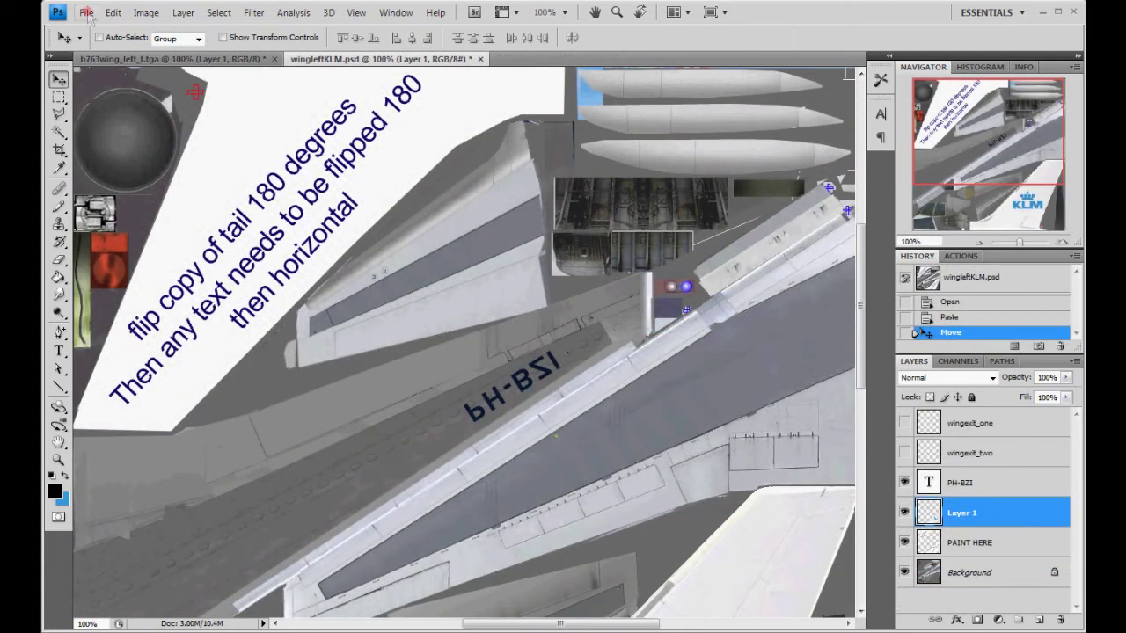
pyautogui.click(87, 13)
pyautogui.click(106, 43)
pyautogui.click(373, 162)
pyautogui.click(1045, 574)
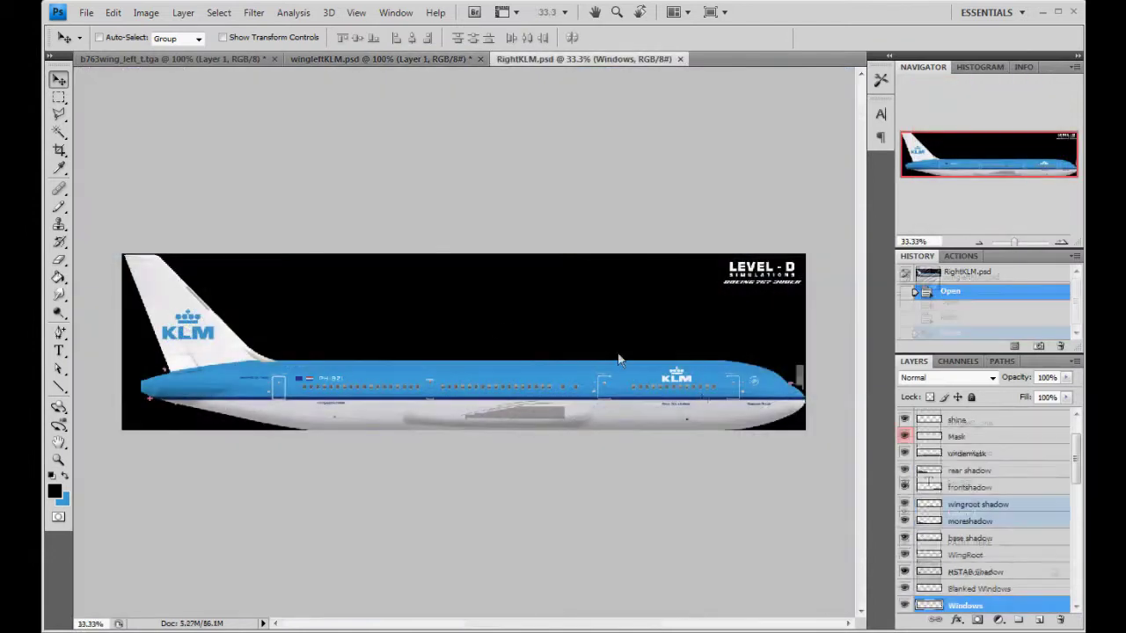
# Hide the blue :::PAINT HERE::: layer and duplicate the Background layer as Background copy
pyautogui.scroll(-5, 949, 581)
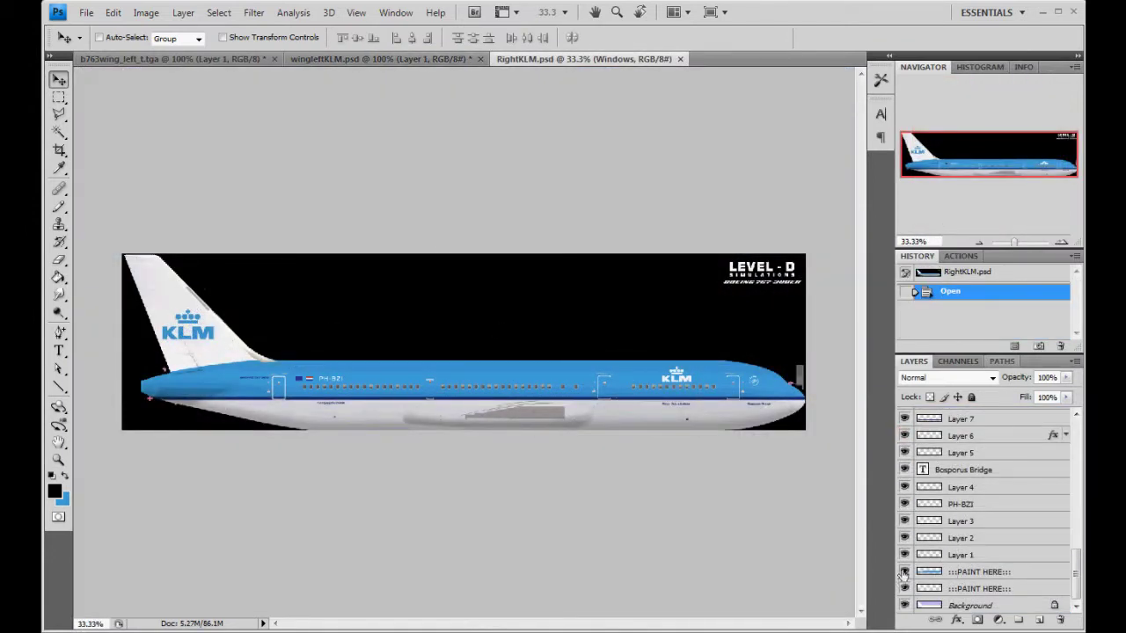
pyautogui.click(904, 573)
pyautogui.rightClick(976, 606)
pyautogui.click(862, 554)
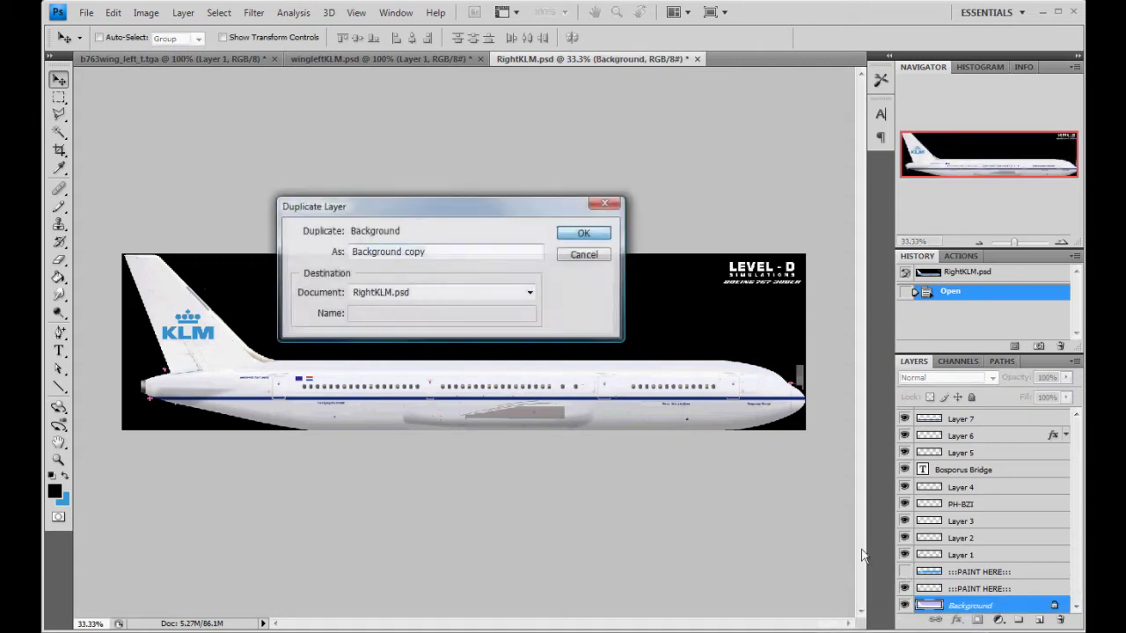
pyautogui.press('Return')
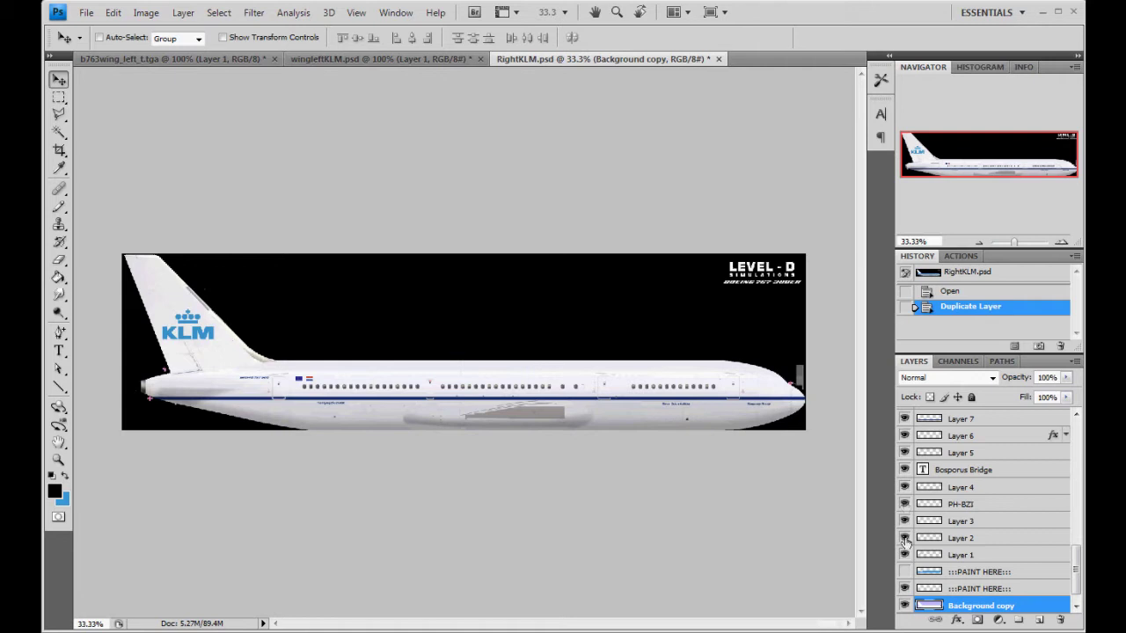
# Check the small artwork layers above the paint layers by toggling them and leave Layer 4 hidden
pyautogui.click(905, 538)
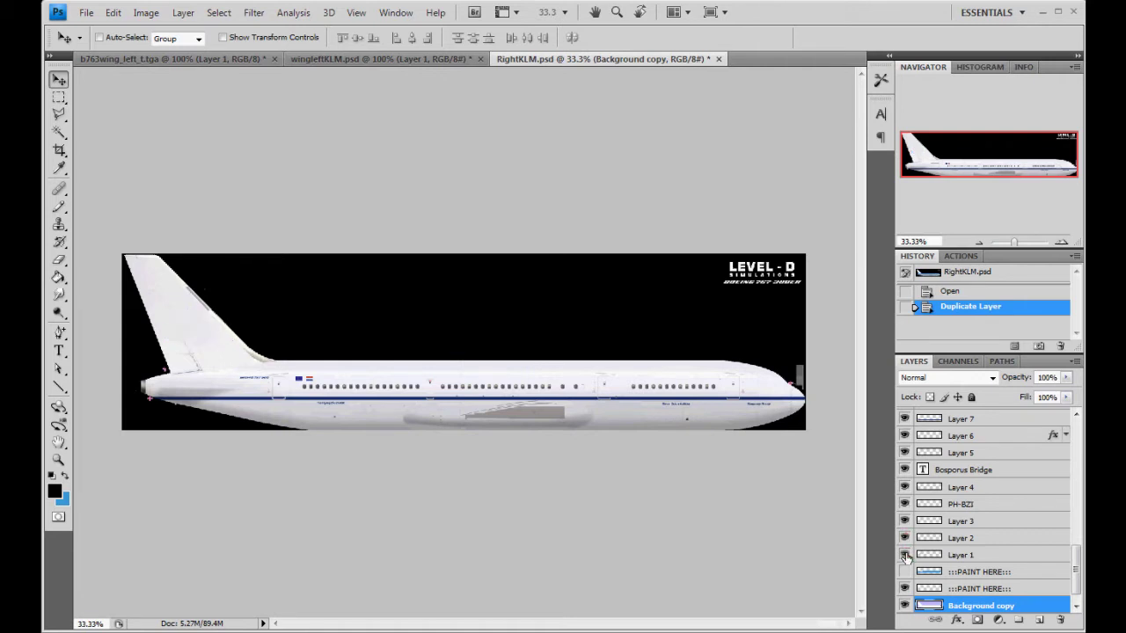
pyautogui.click(905, 538)
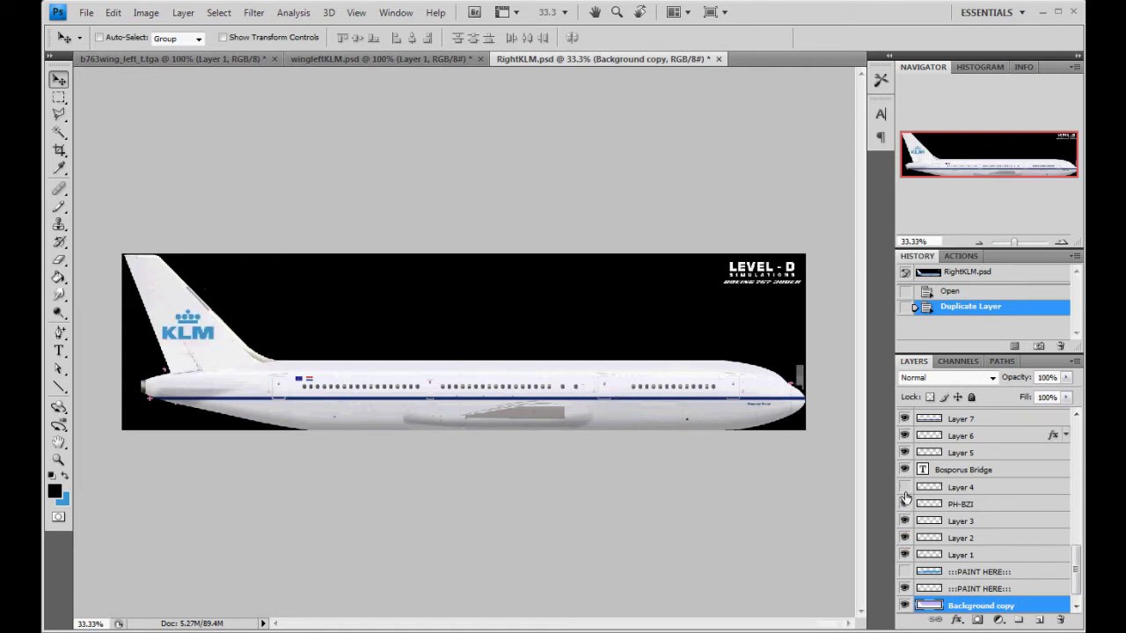
pyautogui.click(1012, 572)
pyautogui.click(1007, 588)
# Hide the Title layer, select the black surround on the Outline layer with the Magic Wand, and hide Outline
pyautogui.scroll(3, 1007, 583)
pyautogui.scroll(3, 1008, 582)
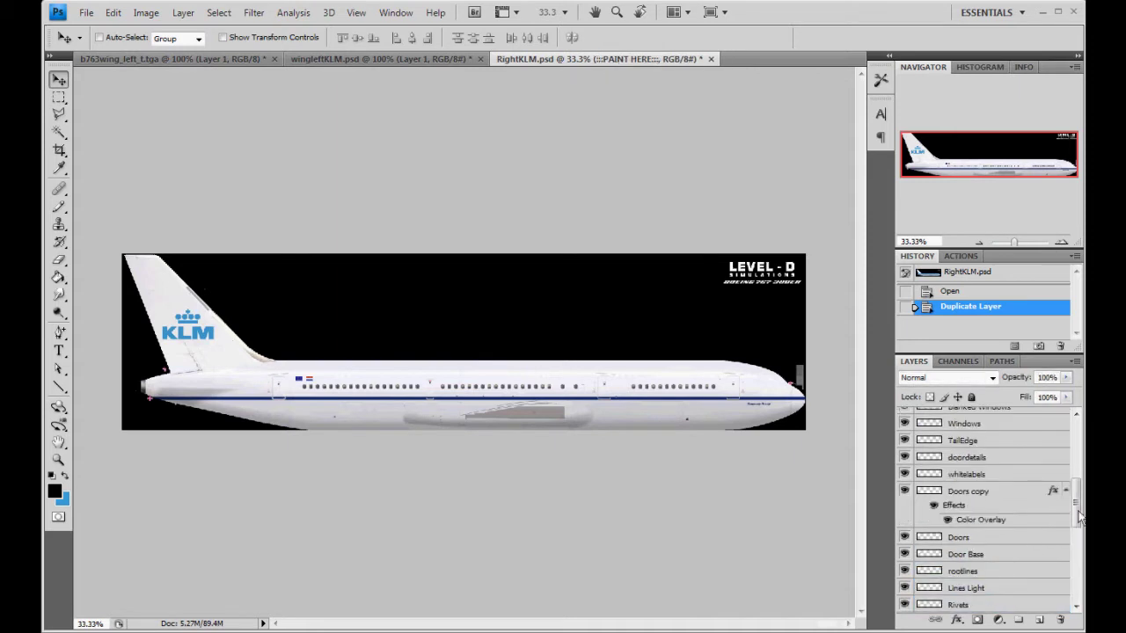
pyautogui.scroll(5, 1080, 519)
pyautogui.click(1003, 434)
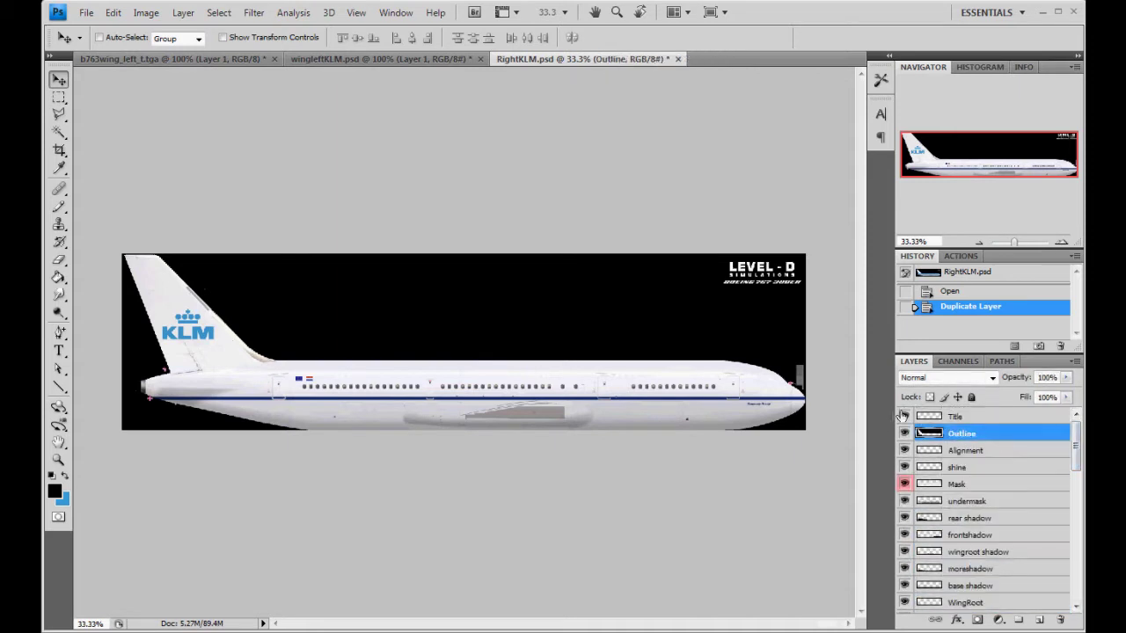
pyautogui.click(904, 416)
pyautogui.click(58, 132)
pyautogui.click(392, 318)
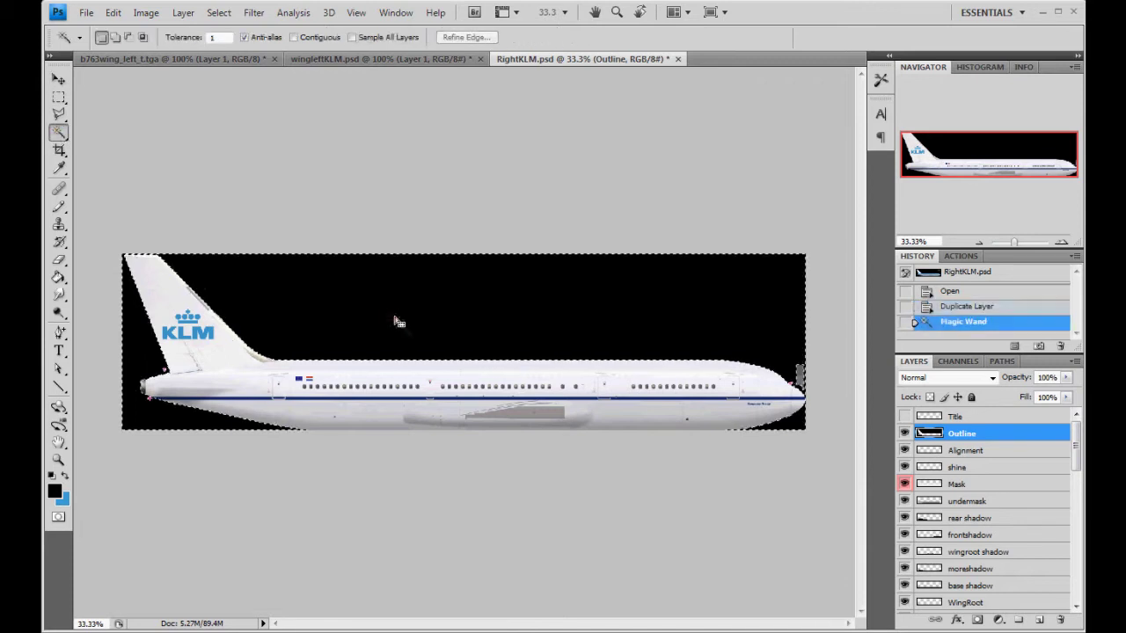
pyautogui.click(905, 434)
# Merge the visible layers into Background copy with Background hidden, then clear the selected surround around the aircraft and deselect
pyautogui.scroll(-10, 992, 527)
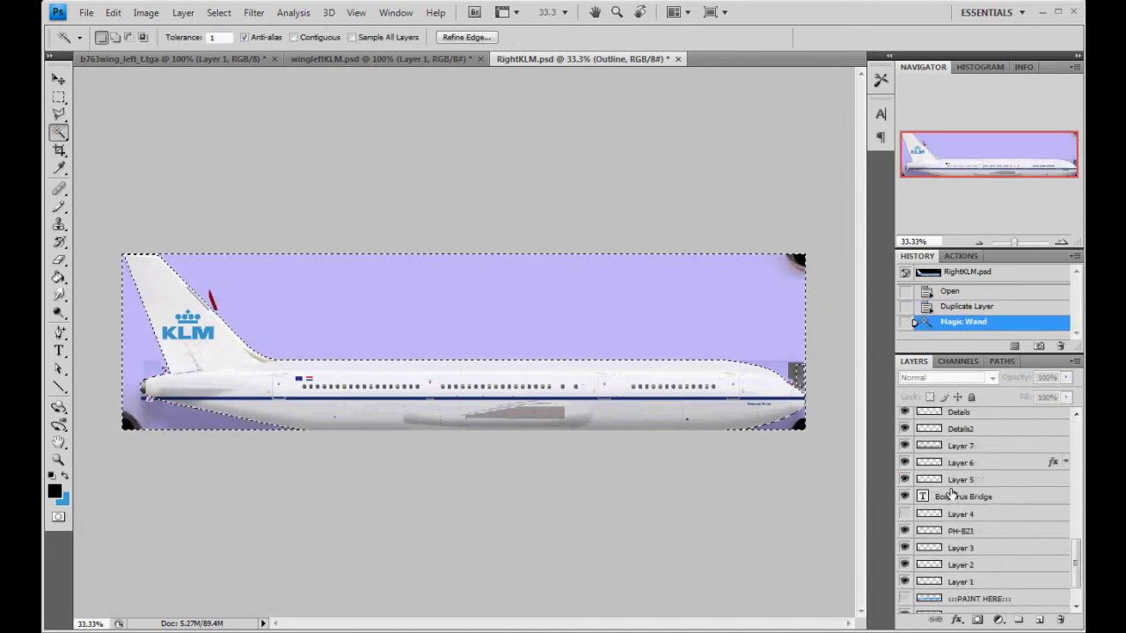
pyautogui.click(992, 593)
pyautogui.click(905, 605)
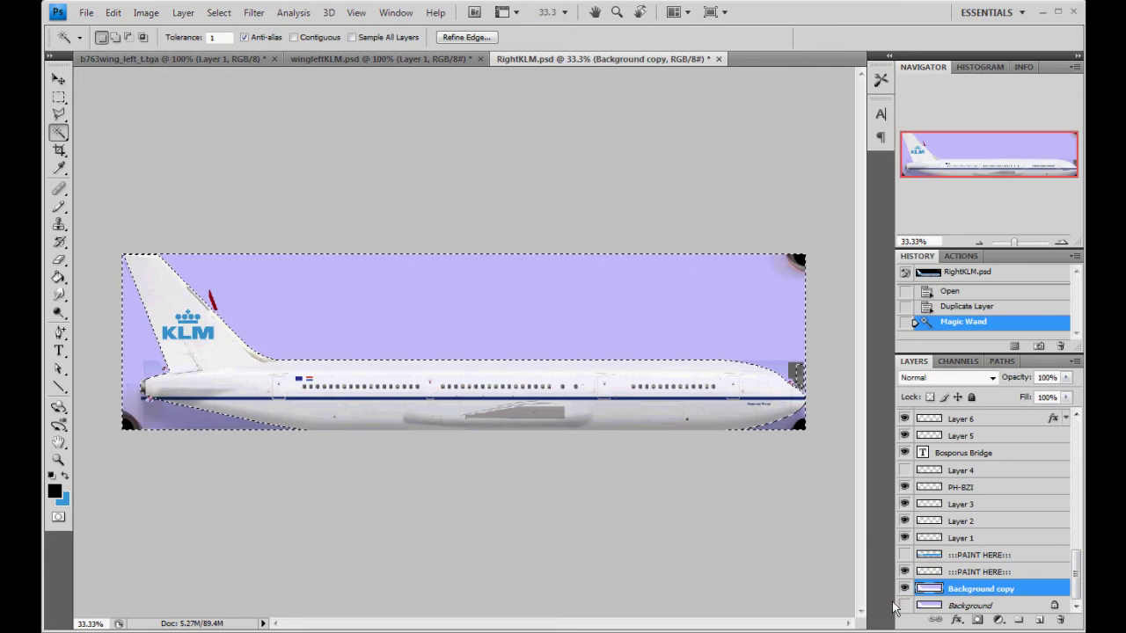
pyautogui.click(183, 12)
pyautogui.click(215, 501)
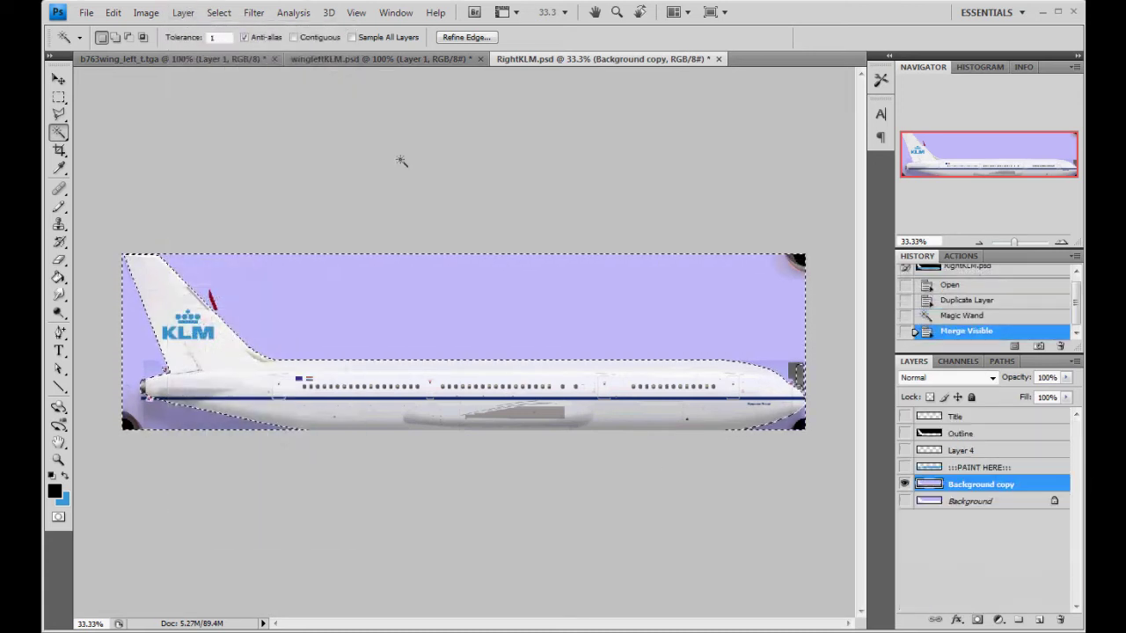
pyautogui.press('Delete')
pyautogui.hotkey('ctrl', 'd')
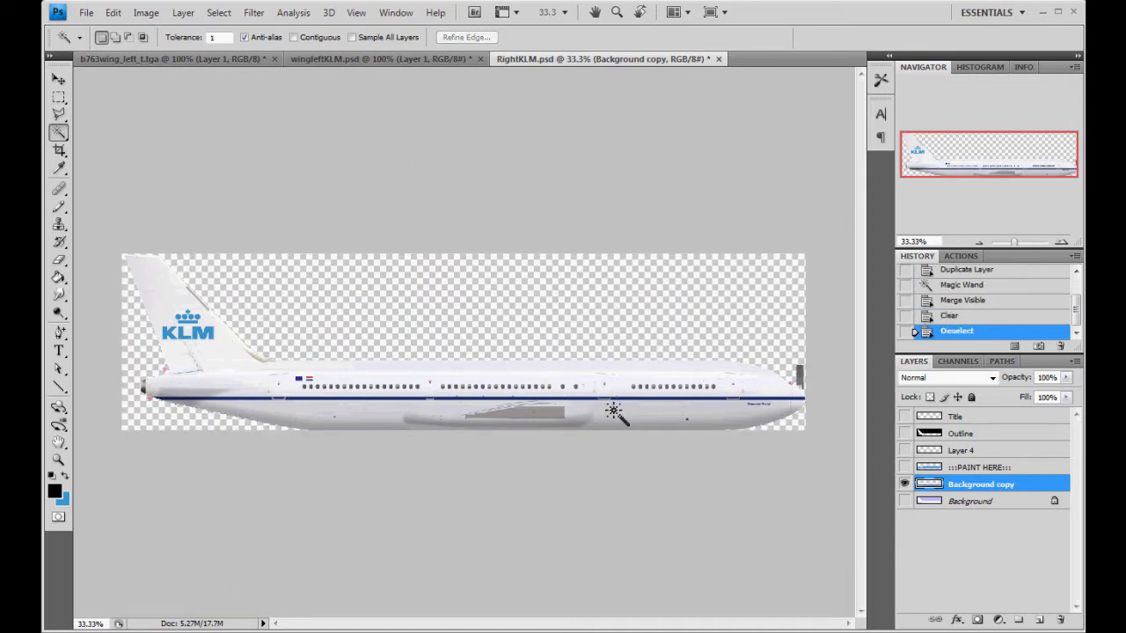
# Outline the right-side tail fin with the Polygonal Lasso, including the upper red cross, and paste it into wingleftKLM.psd
pyautogui.click(58, 113)
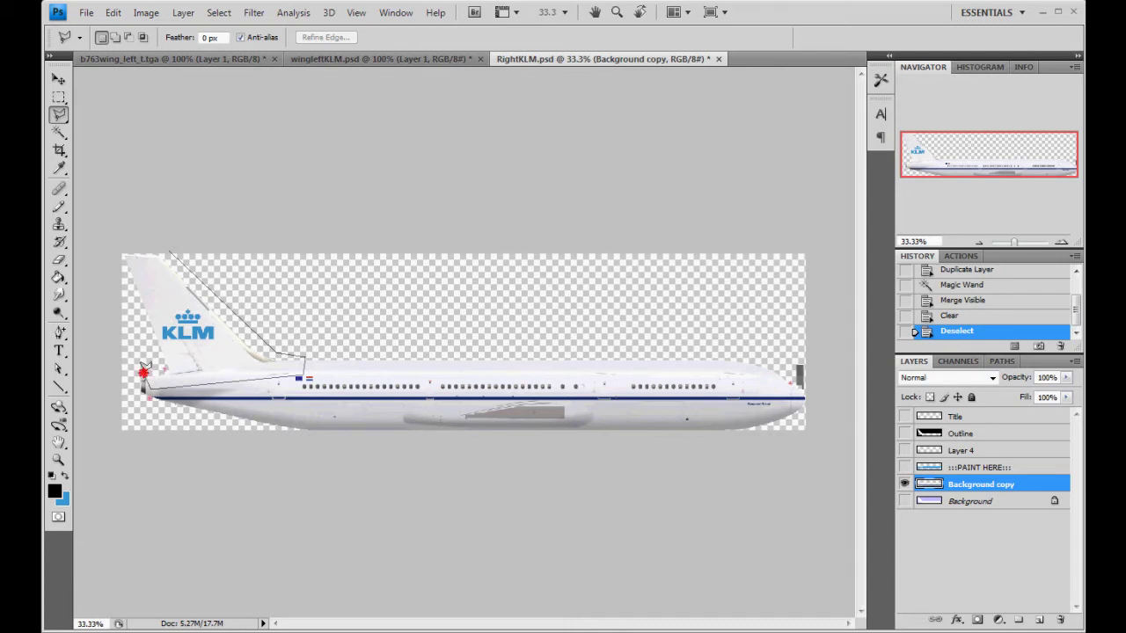
pyautogui.click(169, 246)
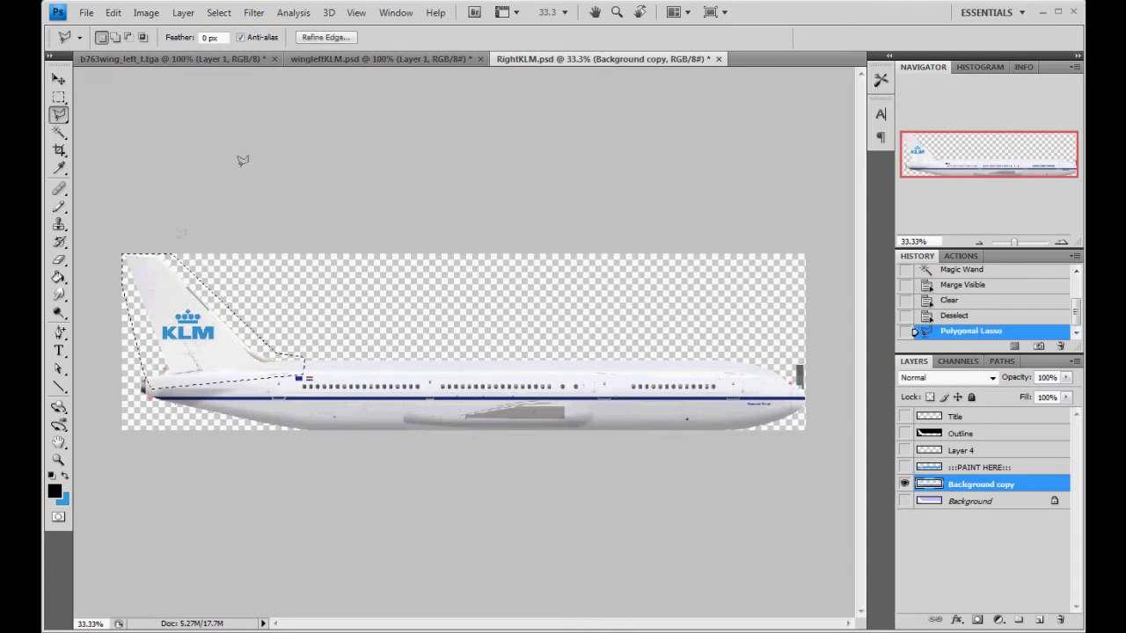
pyautogui.click(333, 58)
pyautogui.press('v')
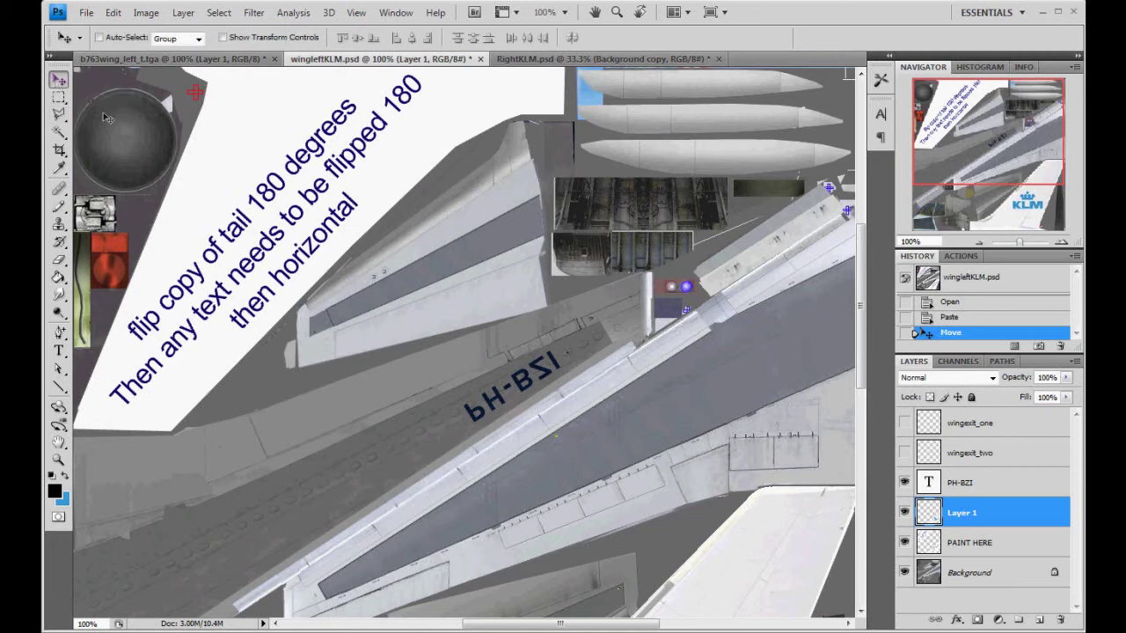
pyautogui.hotkey('ctrl', 'v')
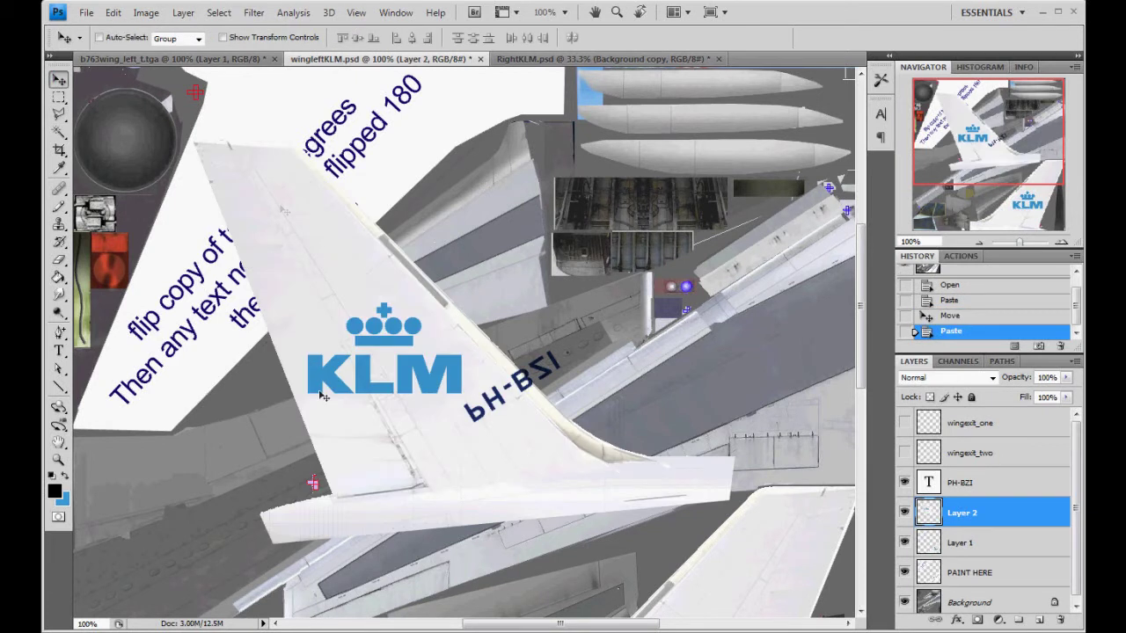
# Flip the pasted right-side tail section vertically
pyautogui.click(114, 13)
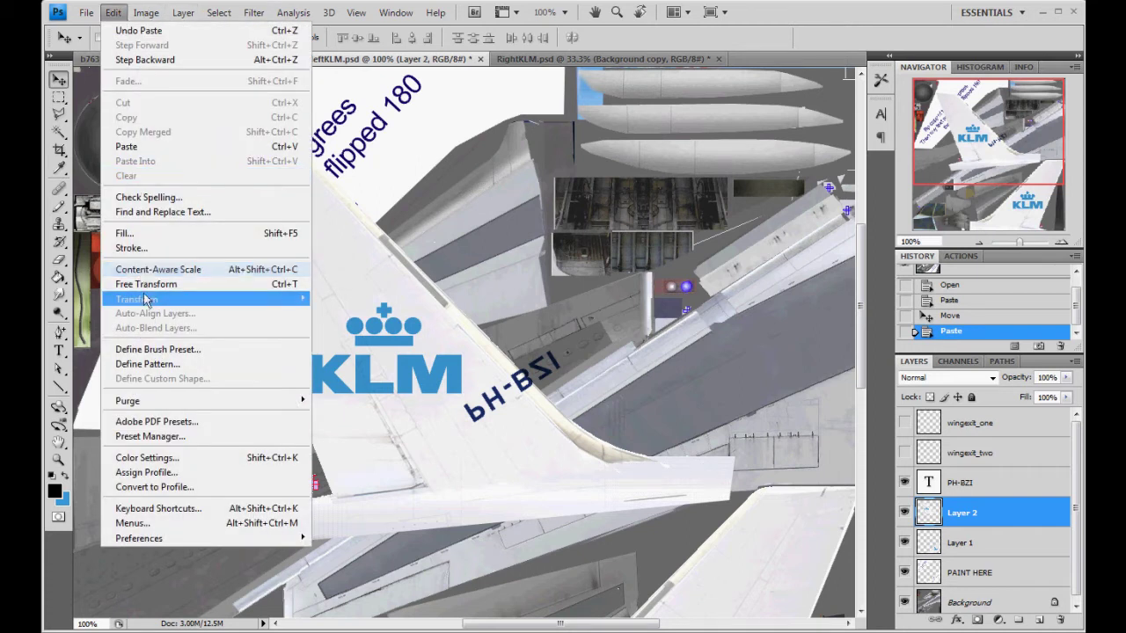
pyautogui.moveTo(148, 301)
pyautogui.click(346, 480)
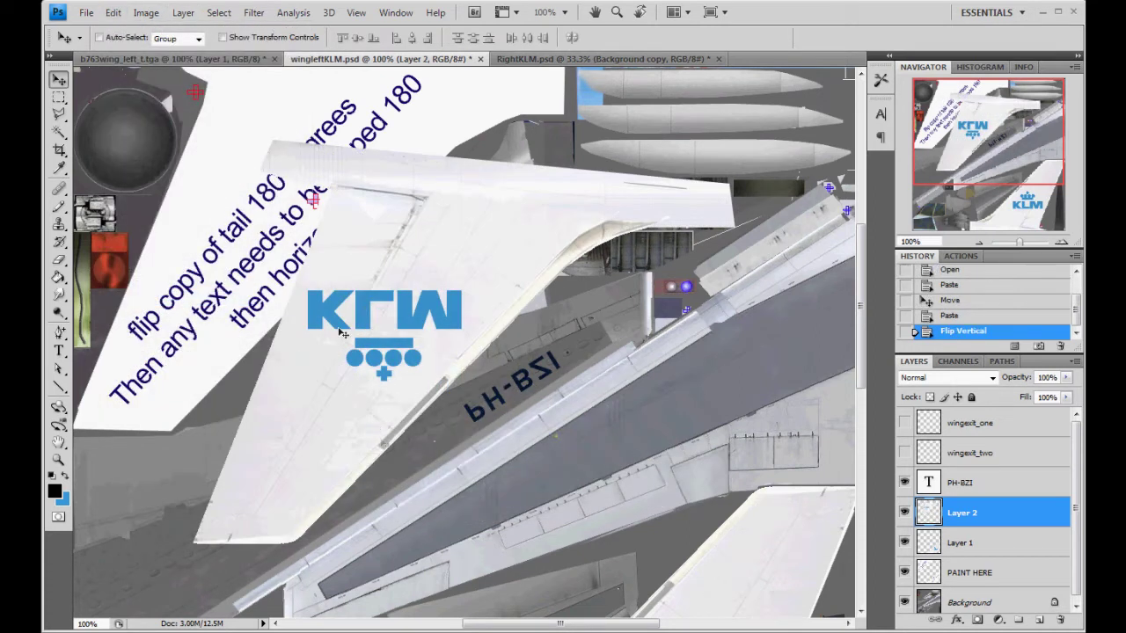
# Move the flipped tail section over the upper tail area and clear the part of Layer 2 overlapping the engine pod textures
pyautogui.moveTo(371, 308); pyautogui.dragTo(250, 199)
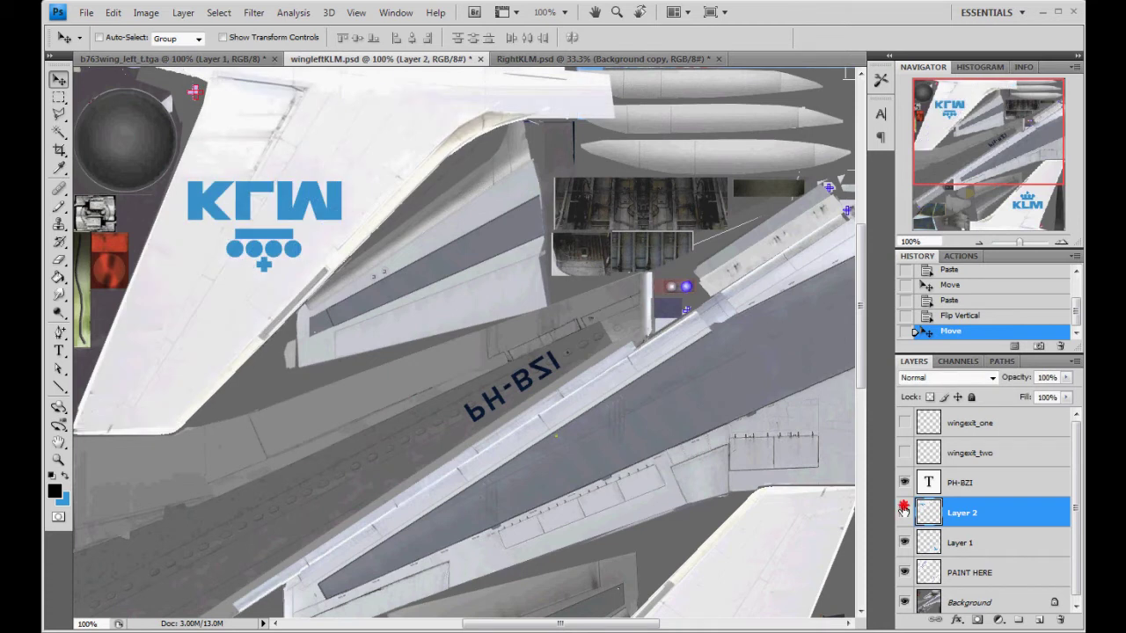
pyautogui.click(903, 508)
pyautogui.click(59, 97)
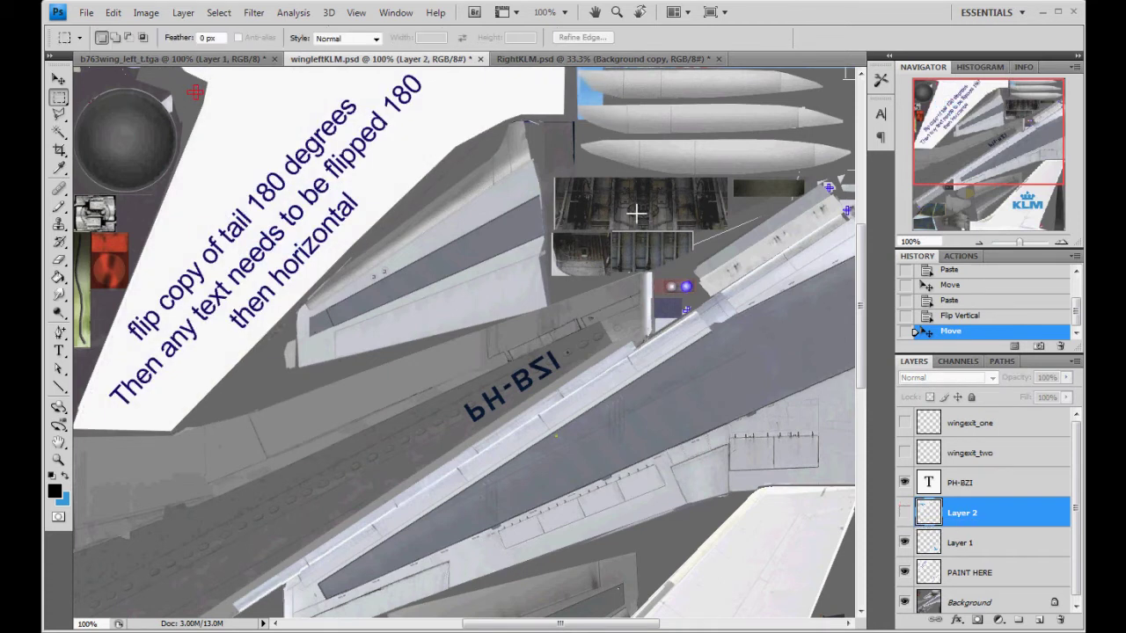
pyautogui.moveTo(636, 161); pyautogui.dragTo(568, 131)
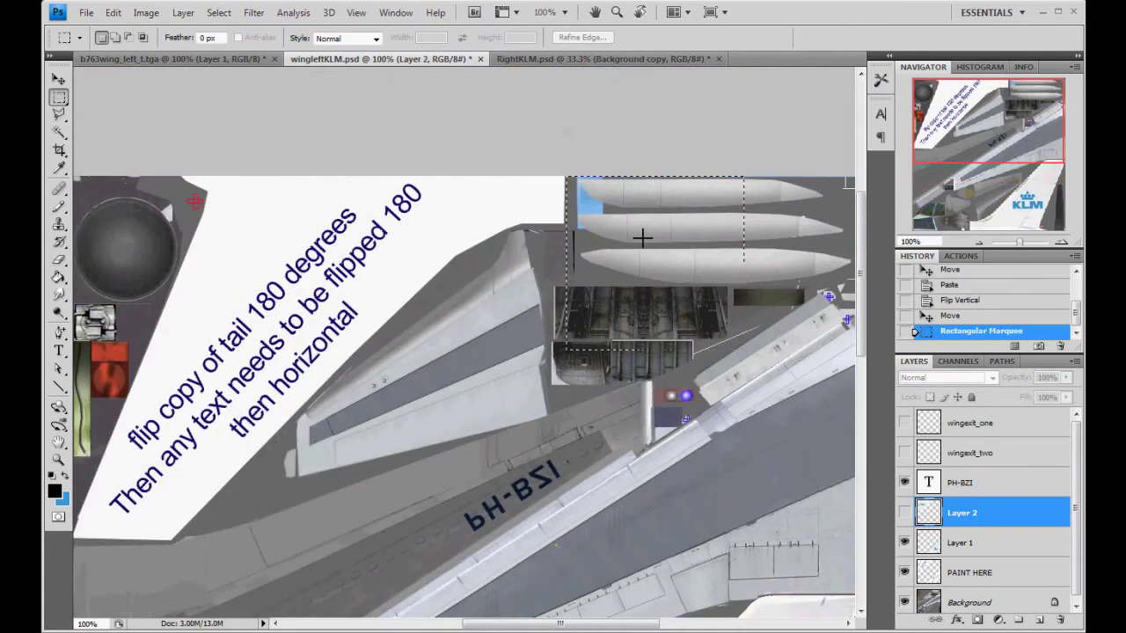
pyautogui.click(903, 512)
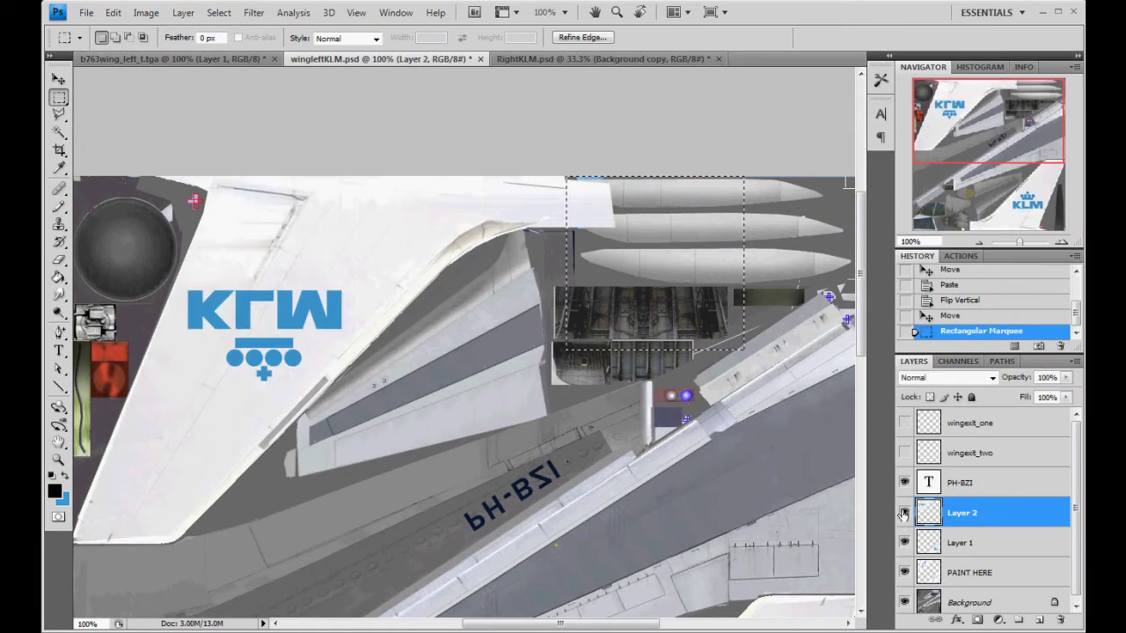
pyautogui.press('Delete')
pyautogui.hotkey('ctrl', 'd')
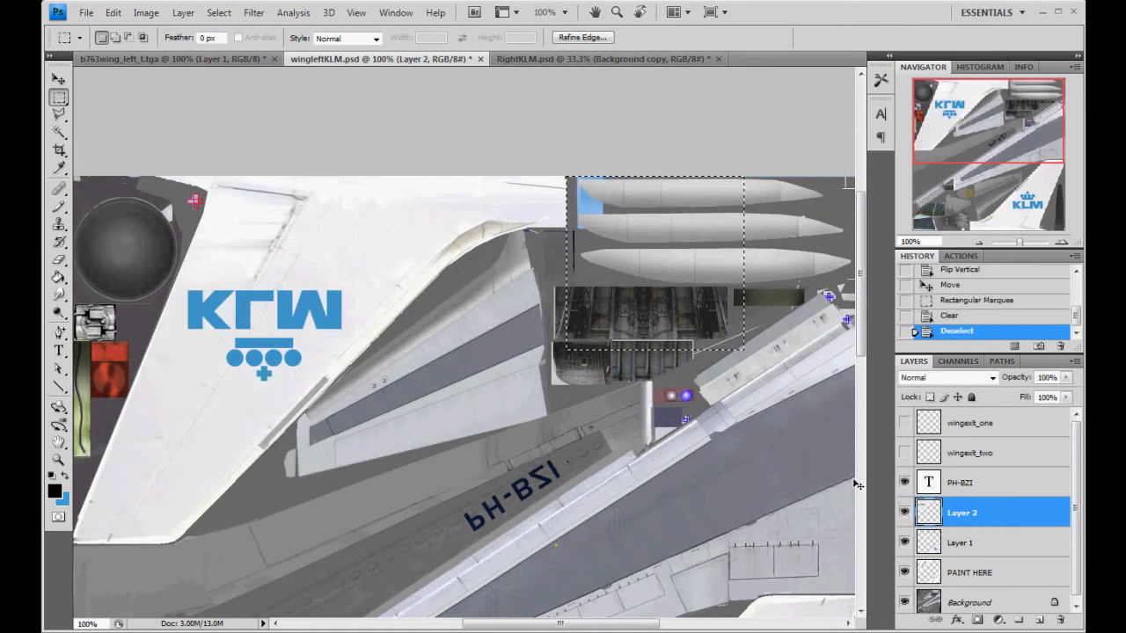
# Delete the selected Layer 1 from b763wing_left_t.tga so only its Background layer is kept
pyautogui.moveTo(925, 187); pyautogui.dragTo(966, 236)
pyautogui.moveTo(964, 183); pyautogui.dragTo(964, 136)
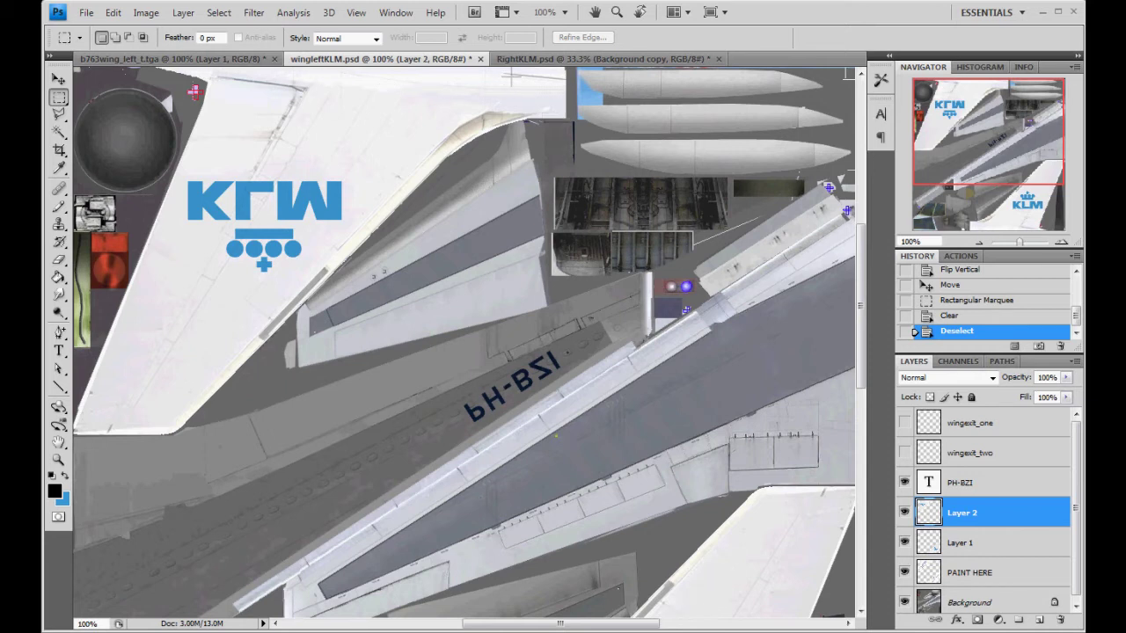
pyautogui.moveTo(960, 112); pyautogui.dragTo(961, 155)
pyautogui.click(979, 244)
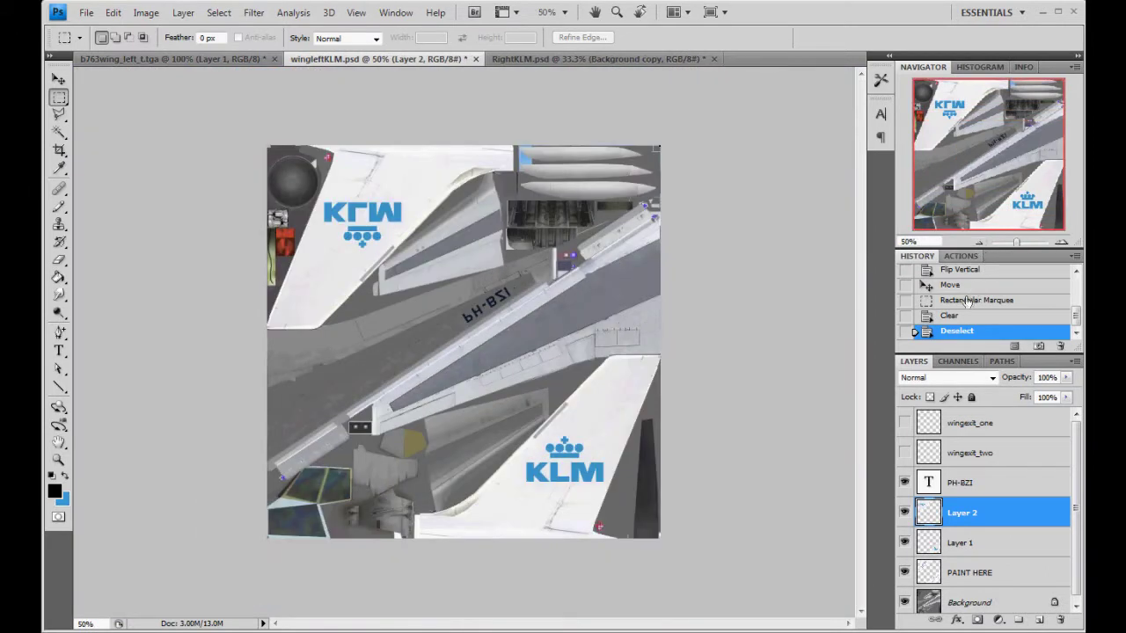
pyautogui.click(242, 60)
pyautogui.click(1056, 622)
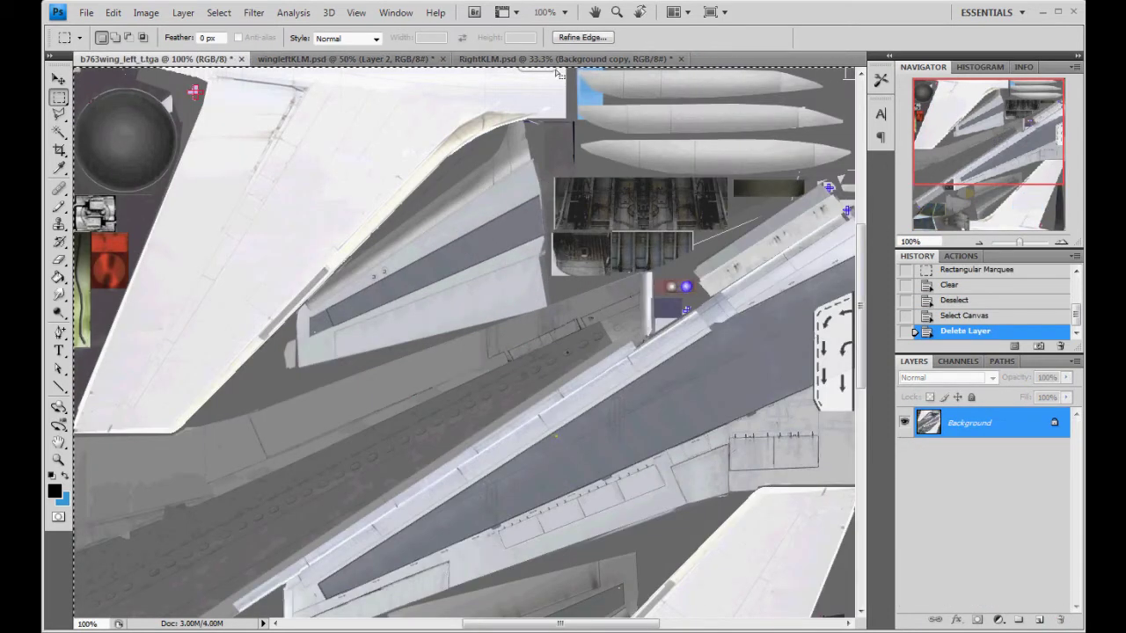
# Save the layered wingleftKLM.psd under its existing name
pyautogui.click(558, 62)
pyautogui.click(343, 59)
pyautogui.click(87, 13)
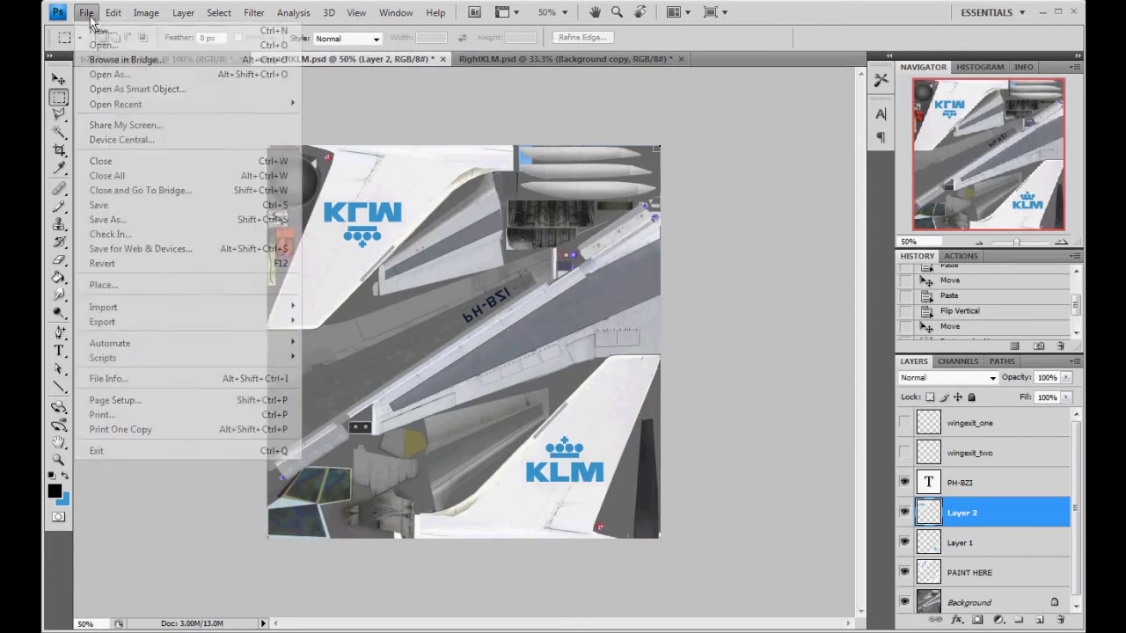
pyautogui.click(105, 206)
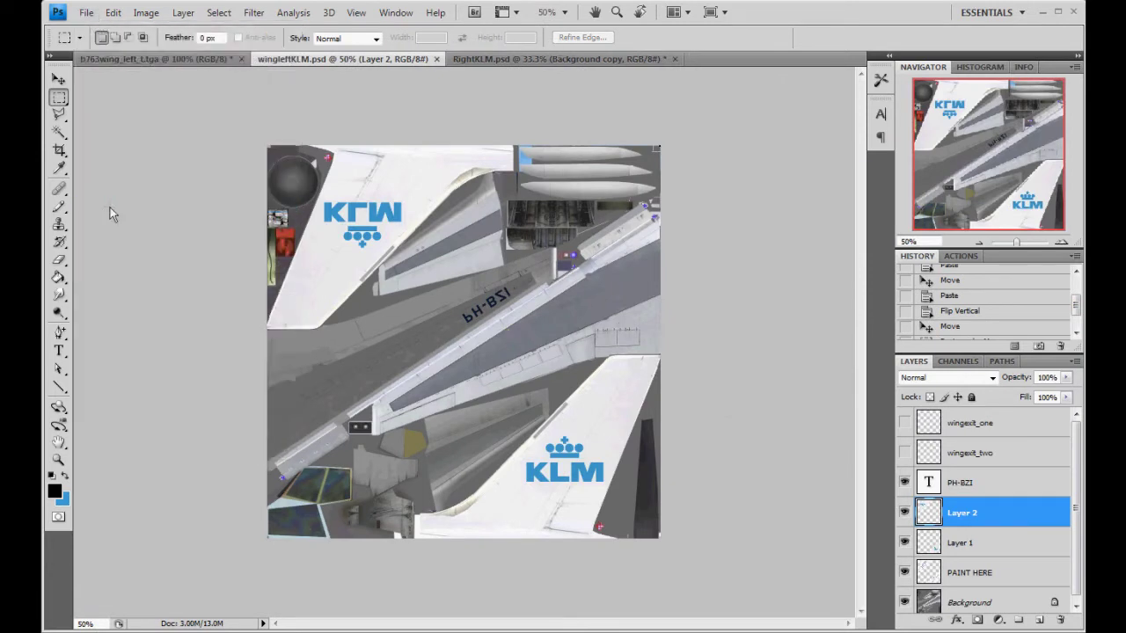
# Flatten wingleftKLM.psd and discard its hidden layers
pyautogui.click(183, 12)
pyautogui.click(212, 514)
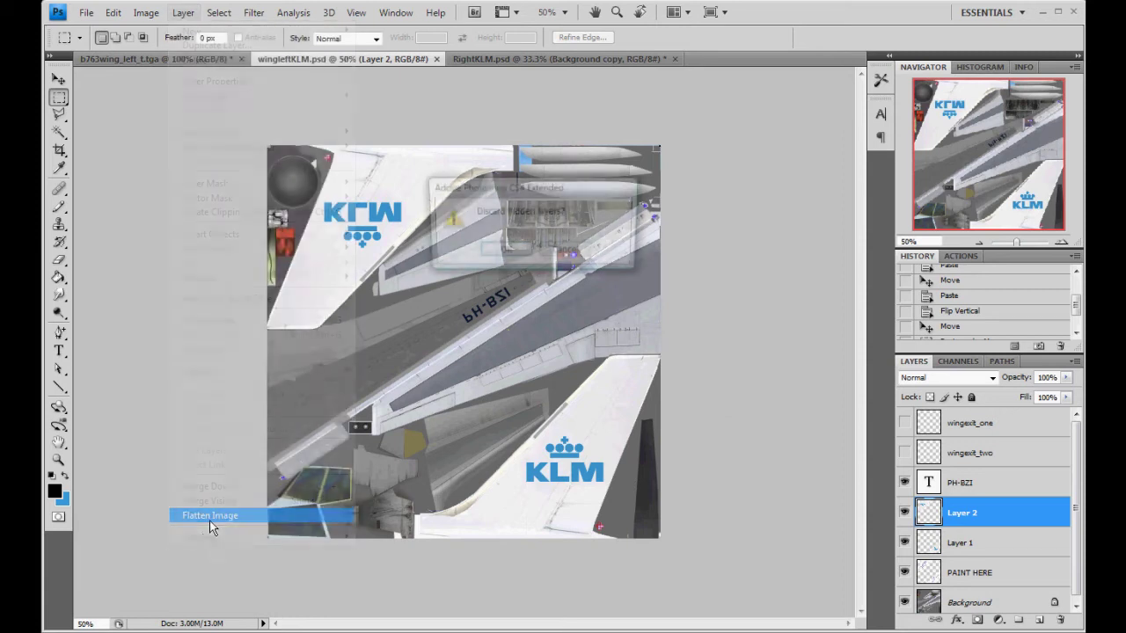
pyautogui.click(501, 253)
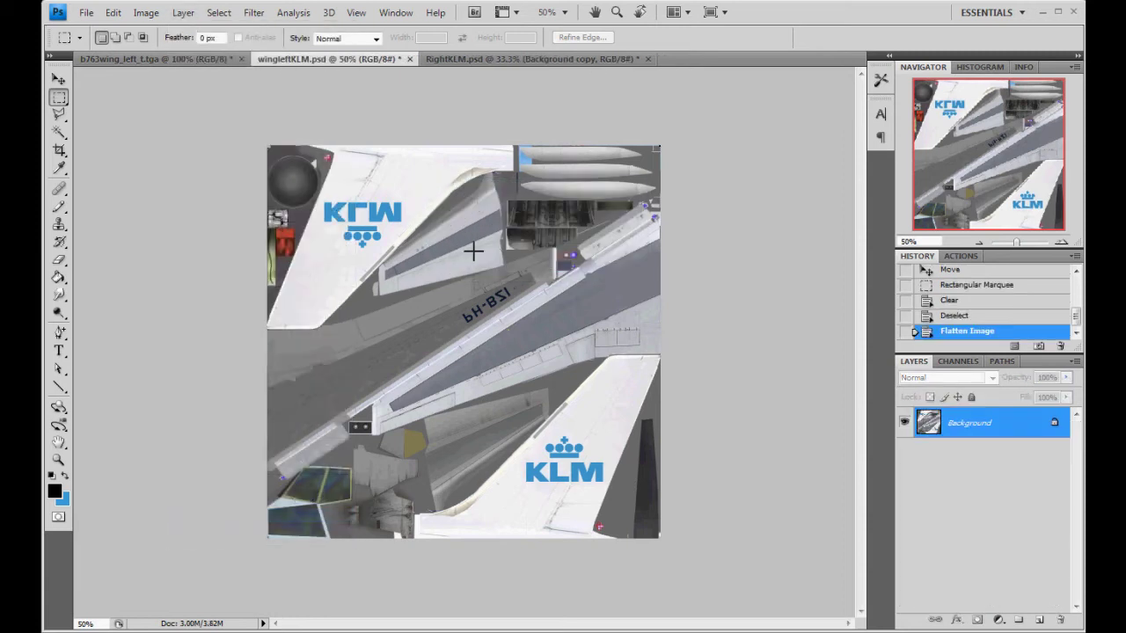
# Copy the entire flattened wingleftKLM.psd image into b763wing_left_t.tga and compare the pasted layer with the original by toggling its visibility
pyautogui.click(59, 79)
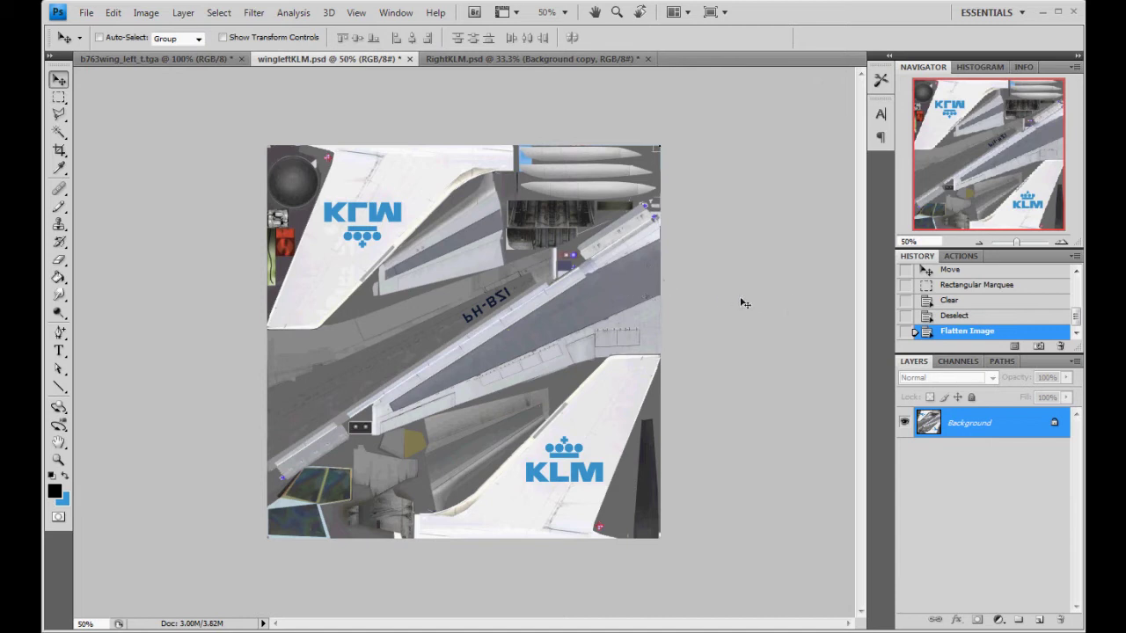
pyautogui.hotkey('ctrl', 'a')
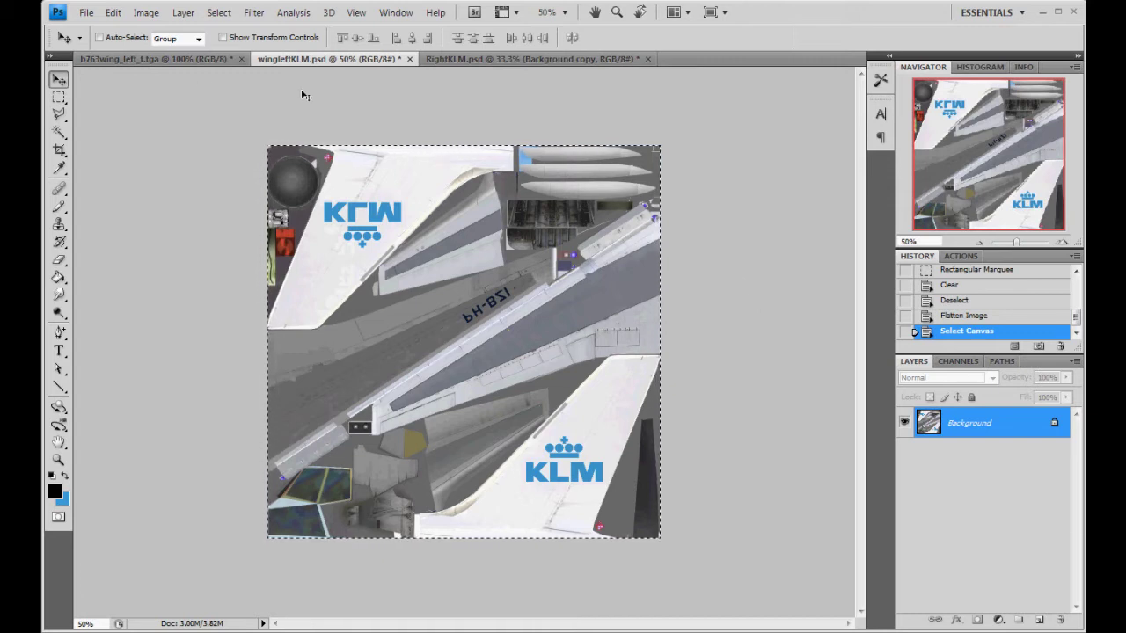
pyautogui.click(192, 60)
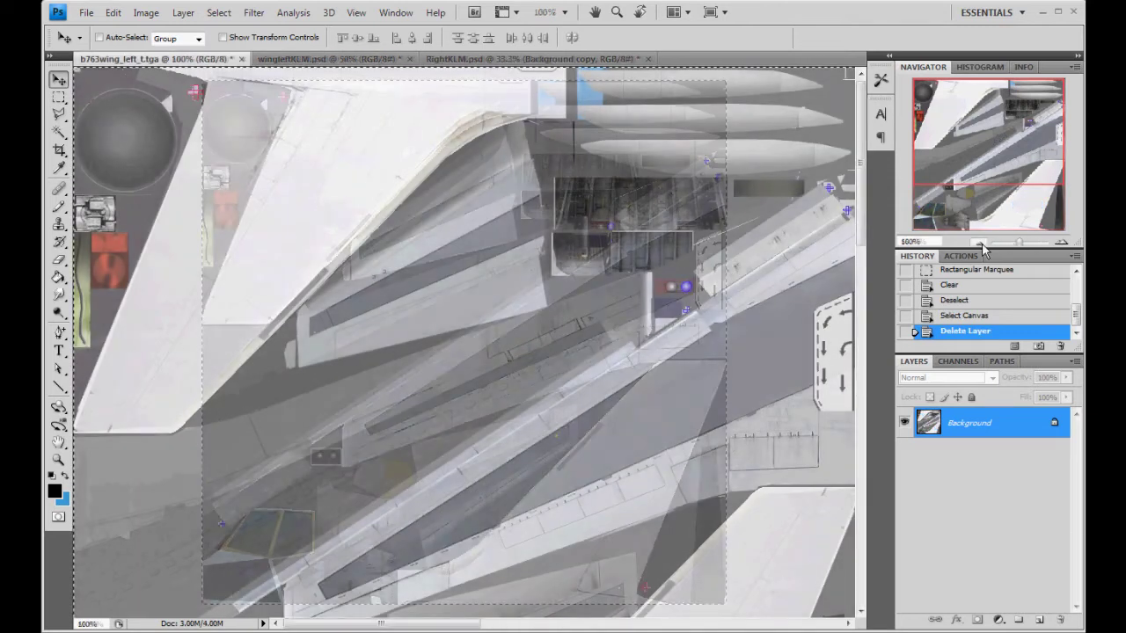
pyautogui.click(982, 244)
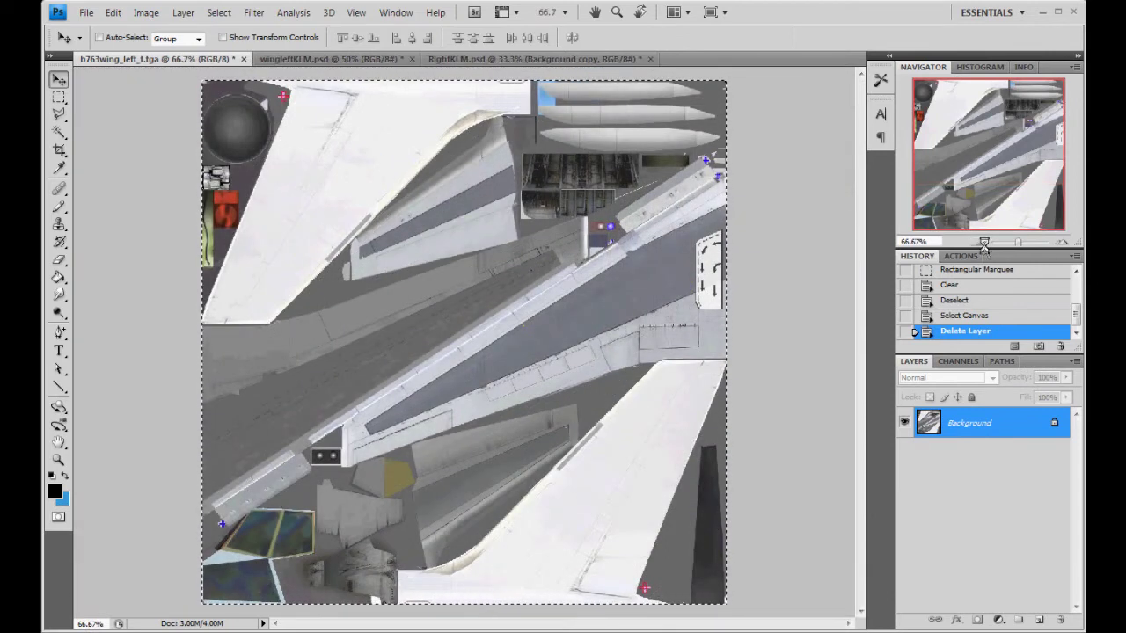
pyautogui.hotkey('ctrl', 'v')
pyautogui.click(905, 423)
pyautogui.click(904, 423)
pyautogui.click(904, 423)
pyautogui.click(904, 423)
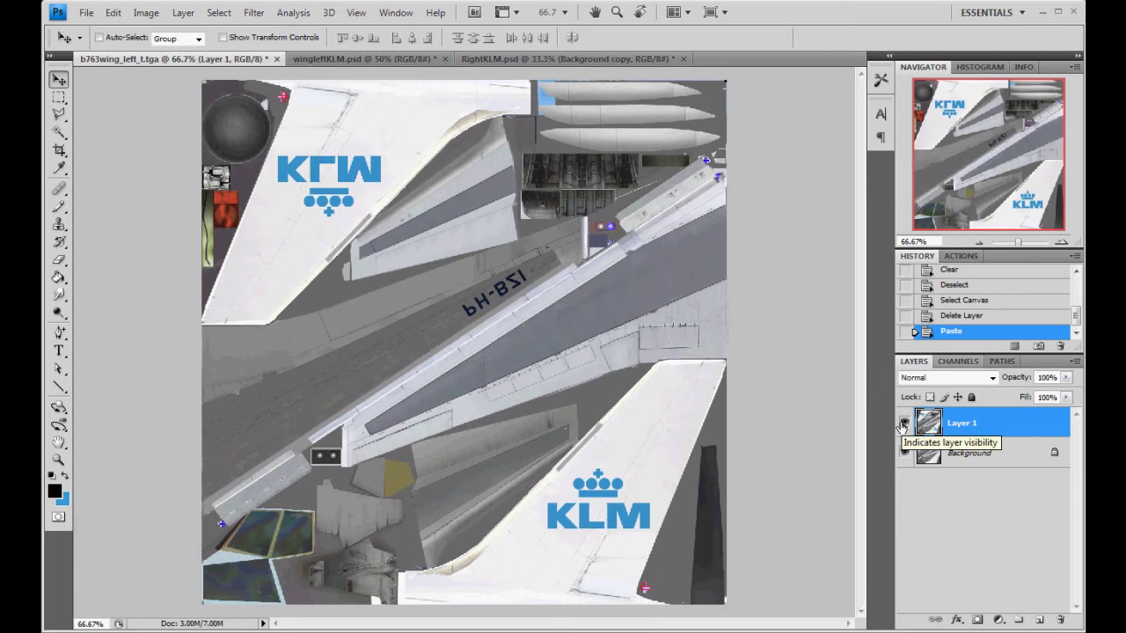
# Flatten the left wing texture and save it as b763wing_left_tKLM.tga in the TGA files folder at 32 bits/pixel
pyautogui.click(183, 12)
pyautogui.click(202, 516)
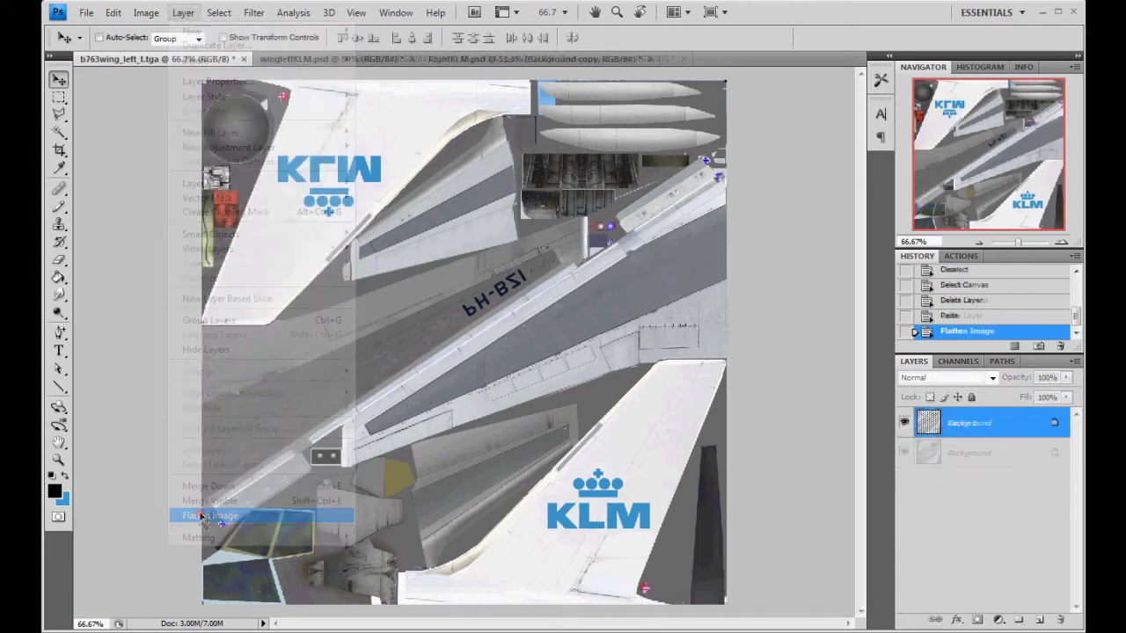
pyautogui.click(86, 12)
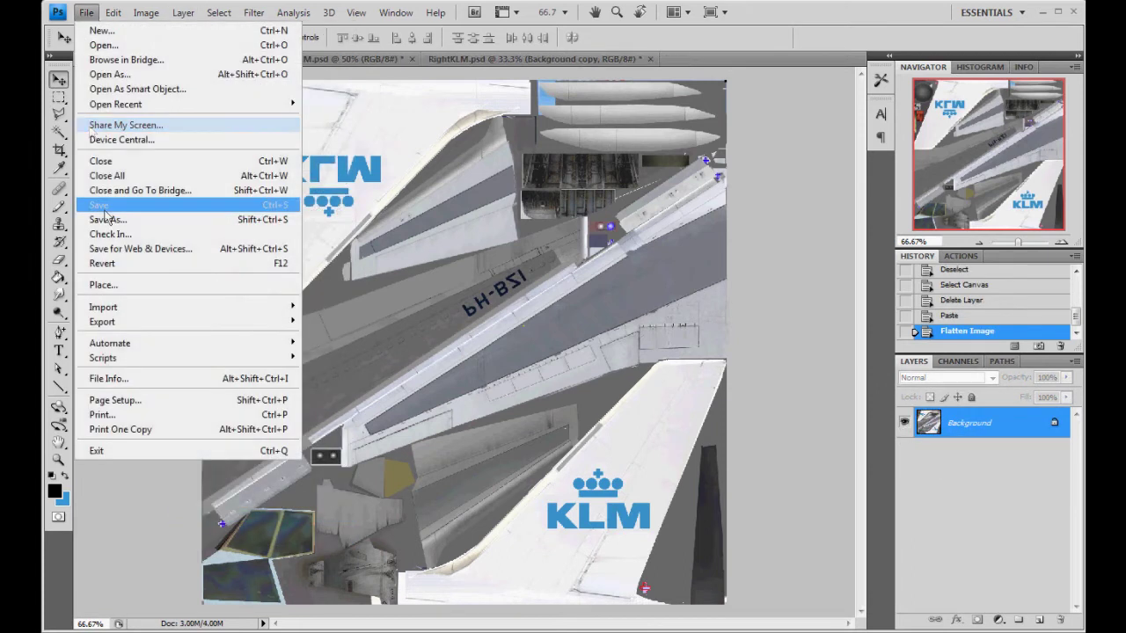
pyautogui.click(84, 221)
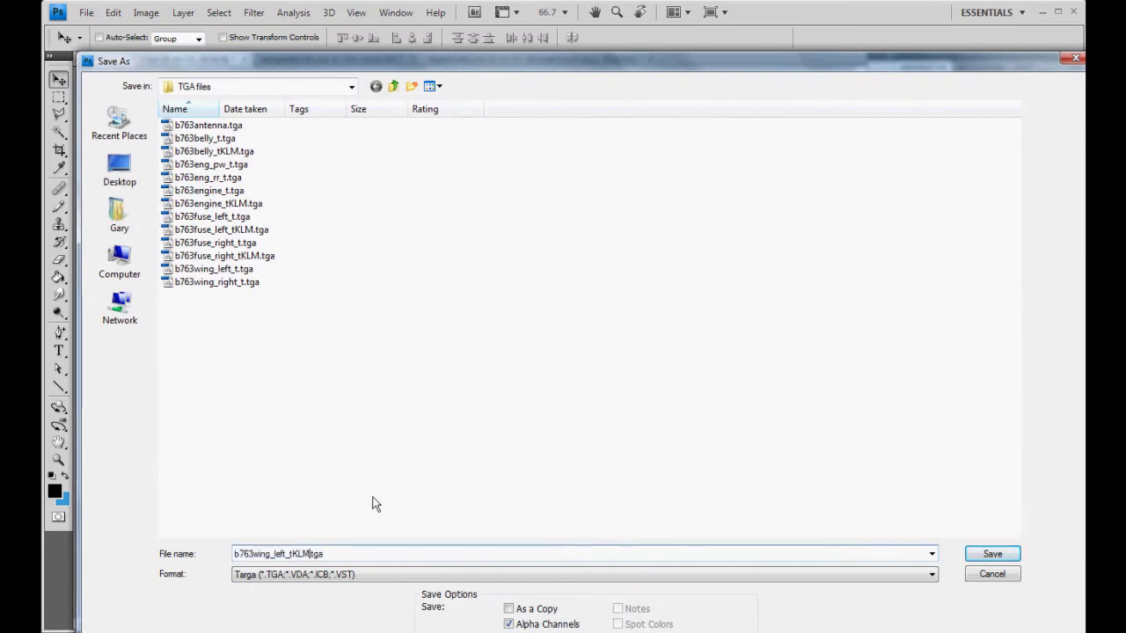
pyautogui.press('Return')
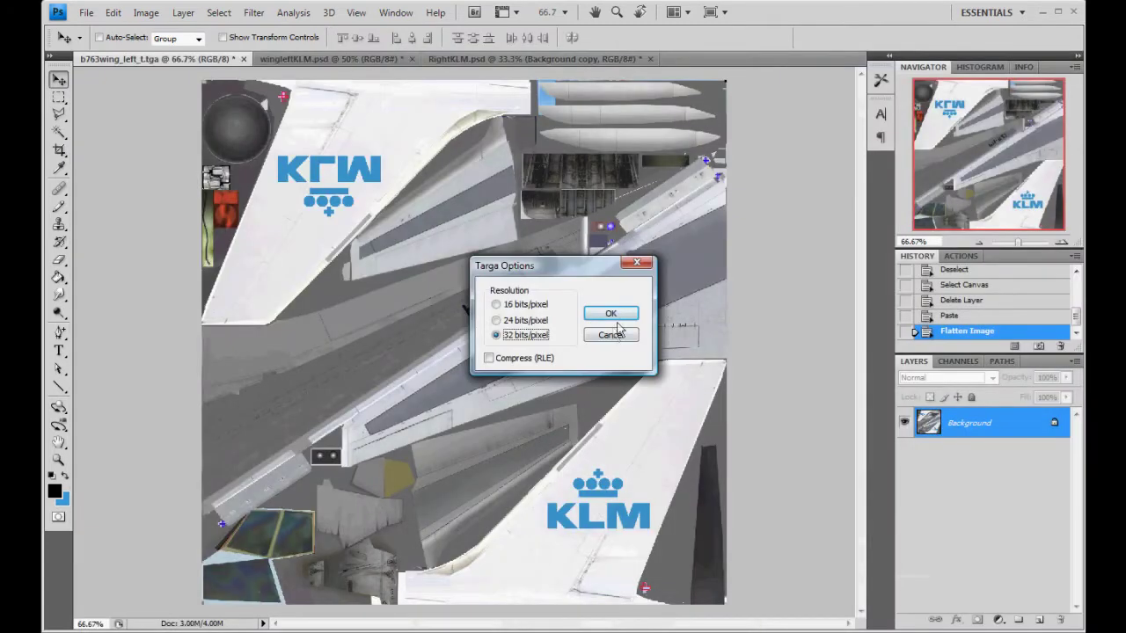
pyautogui.click(613, 316)
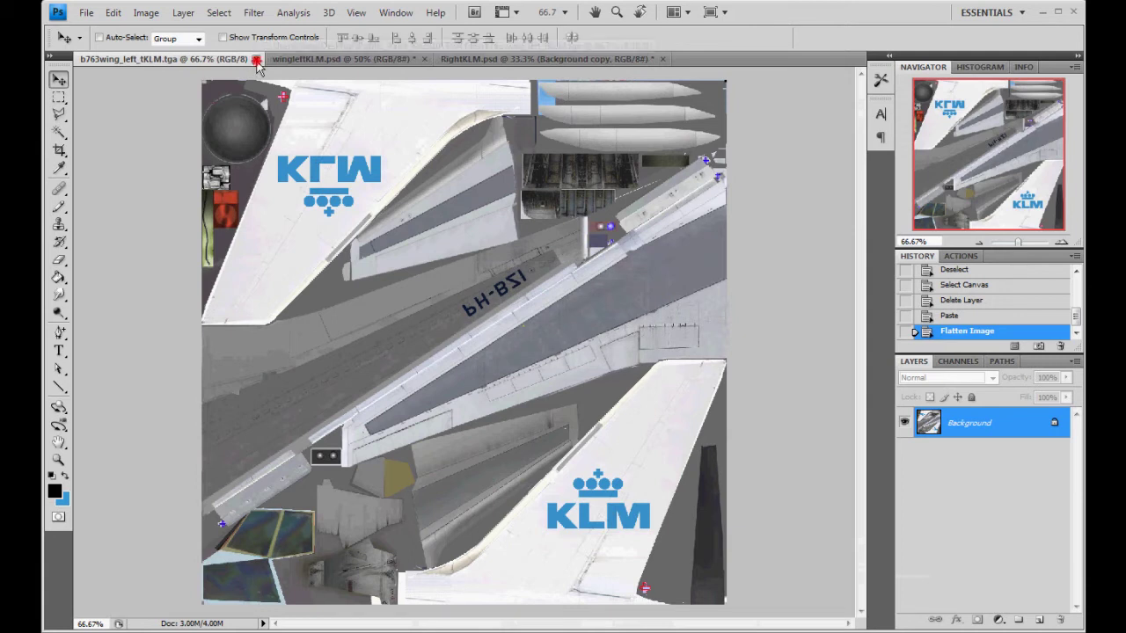
# Close all three open documents, deselecting and saving the flattened wingleftKLM.psd before closing it
pyautogui.click(256, 59)
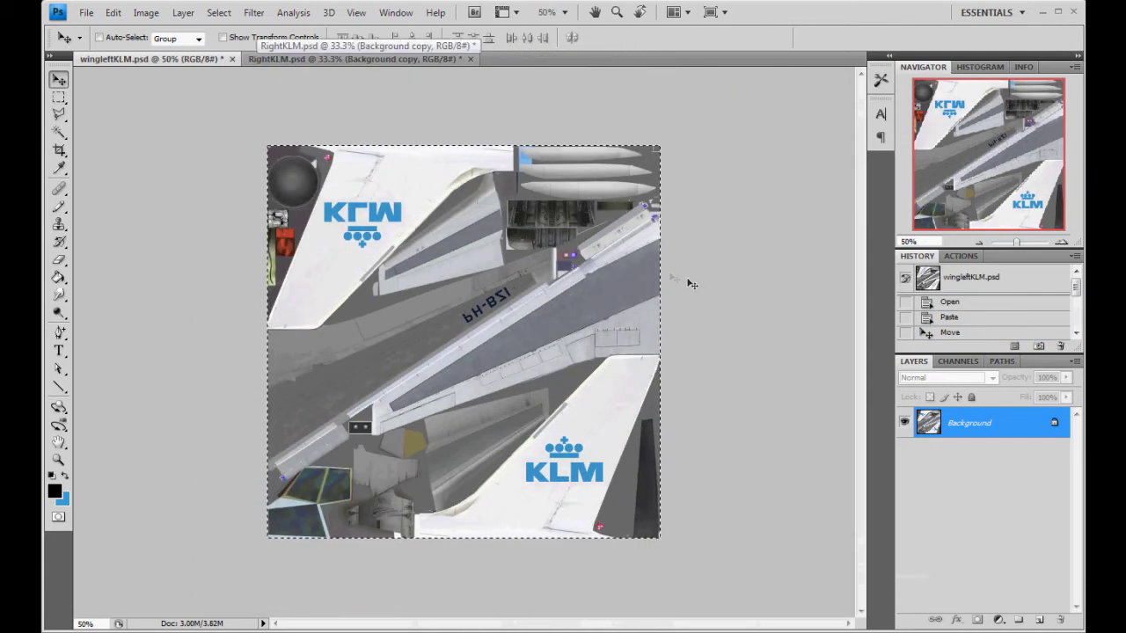
pyautogui.hotkey('ctrl', 'd')
pyautogui.hotkey('ctrl', 's')
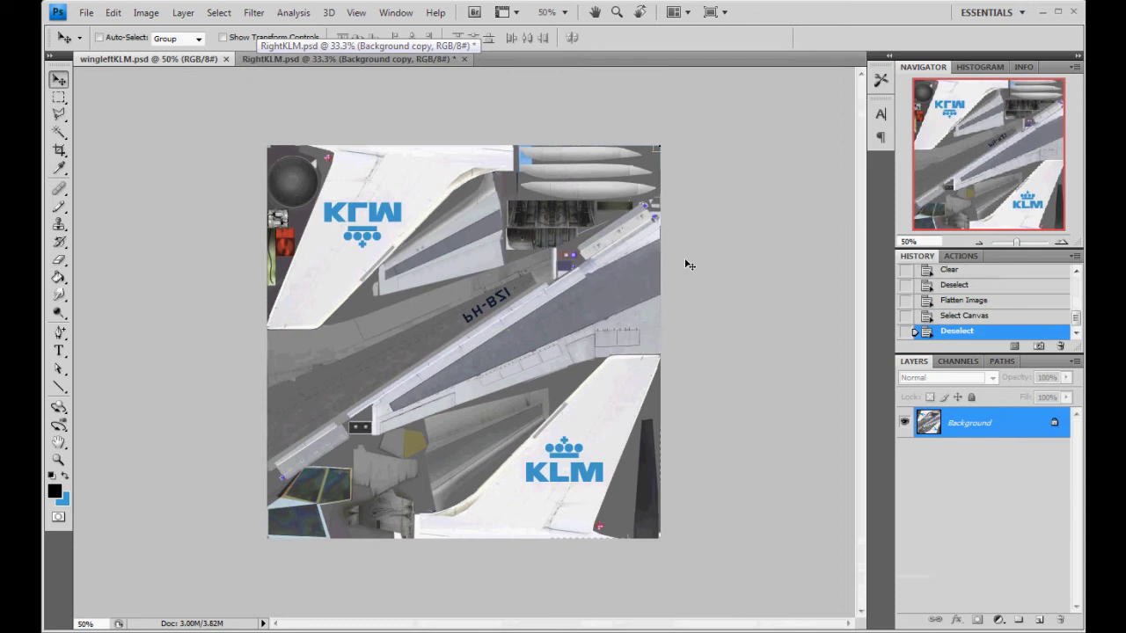
pyautogui.click(225, 60)
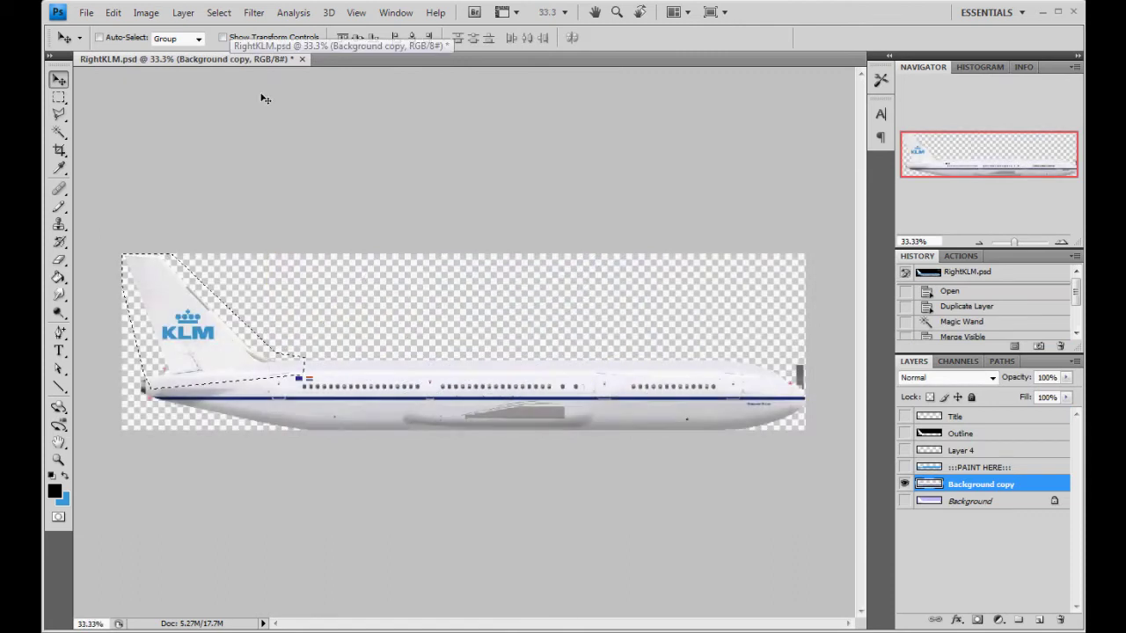
pyautogui.click(301, 59)
pyautogui.click(564, 251)
# Open b763wing_right_t.tga from the TGA files folder
pyautogui.click(86, 12)
pyautogui.click(101, 43)
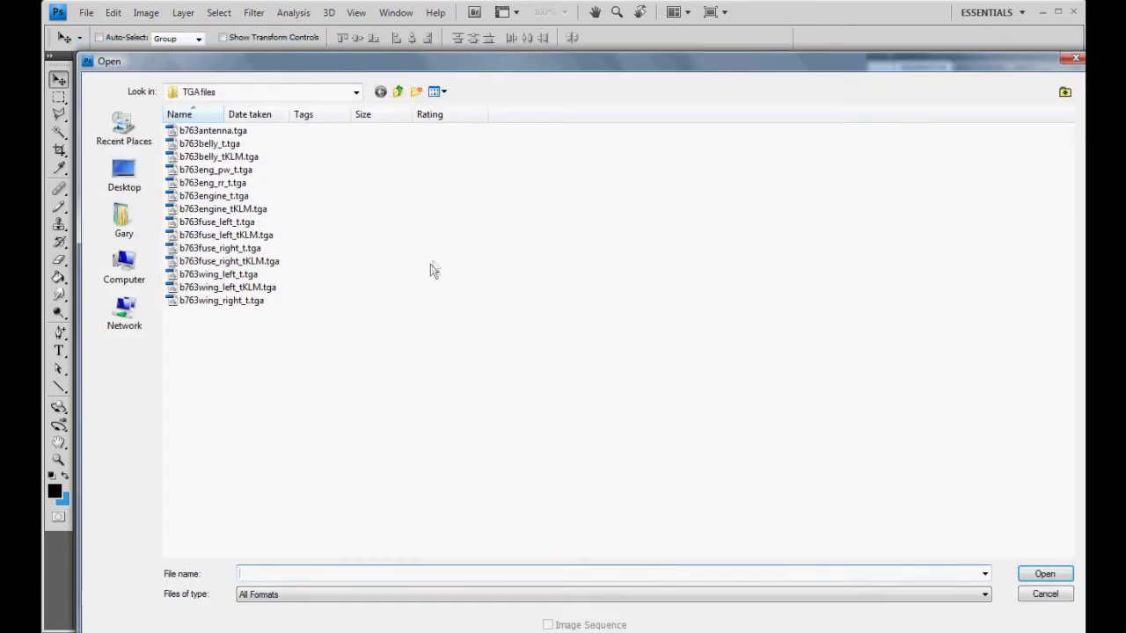
pyautogui.doubleClick(251, 303)
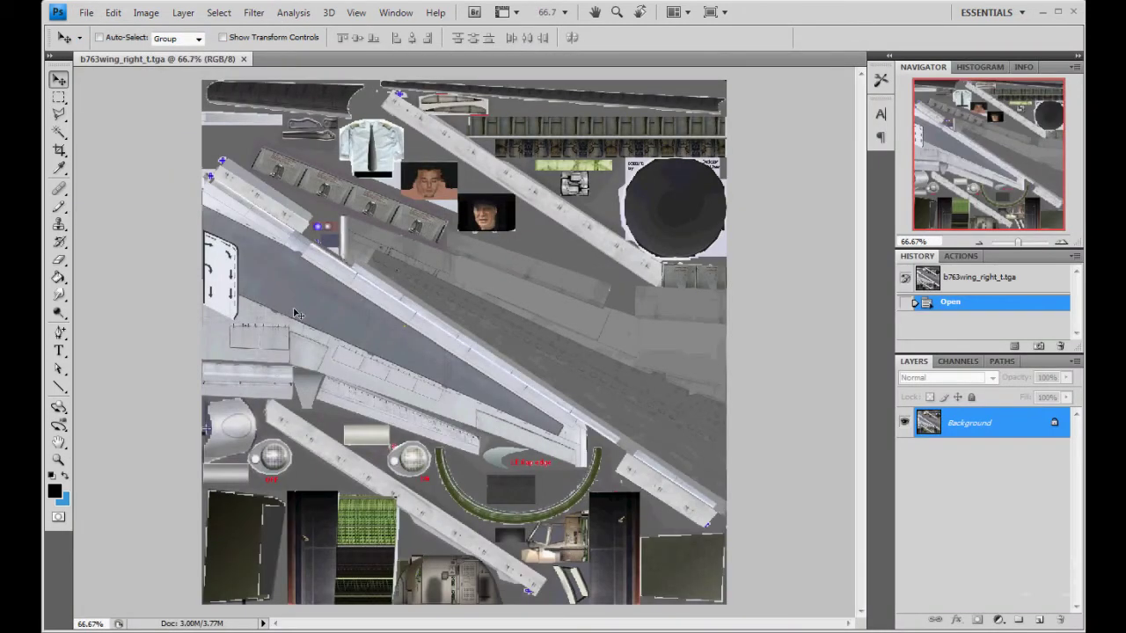
# Open wingright.psd from the PSD files folder of Public_Paint_Kit2010
pyautogui.click(86, 12)
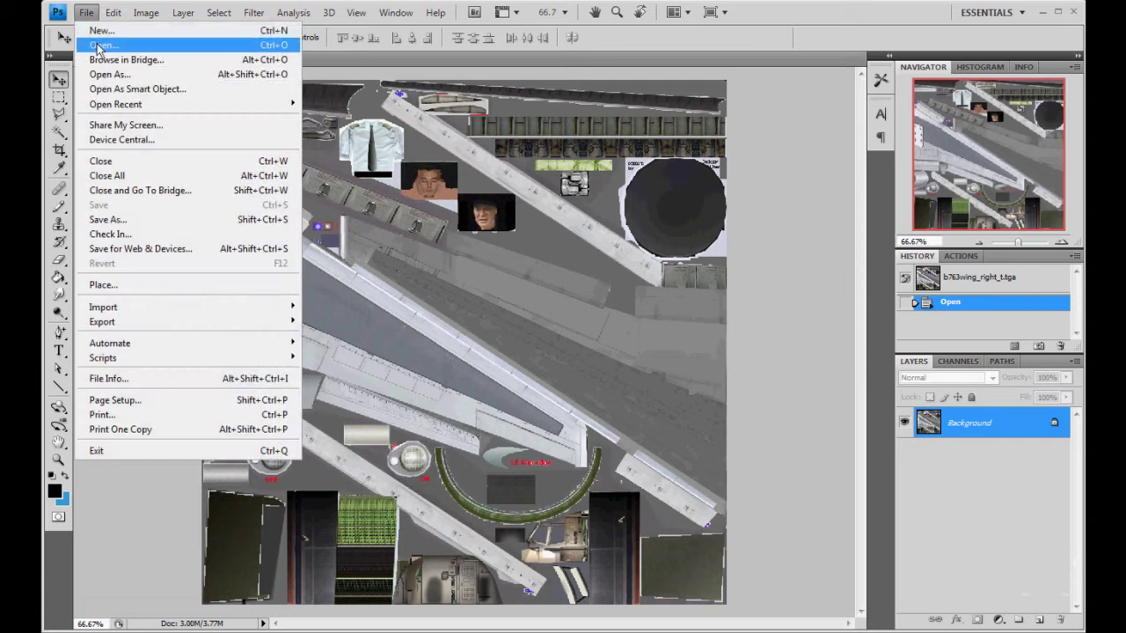
pyautogui.click(101, 43)
pyautogui.click(398, 92)
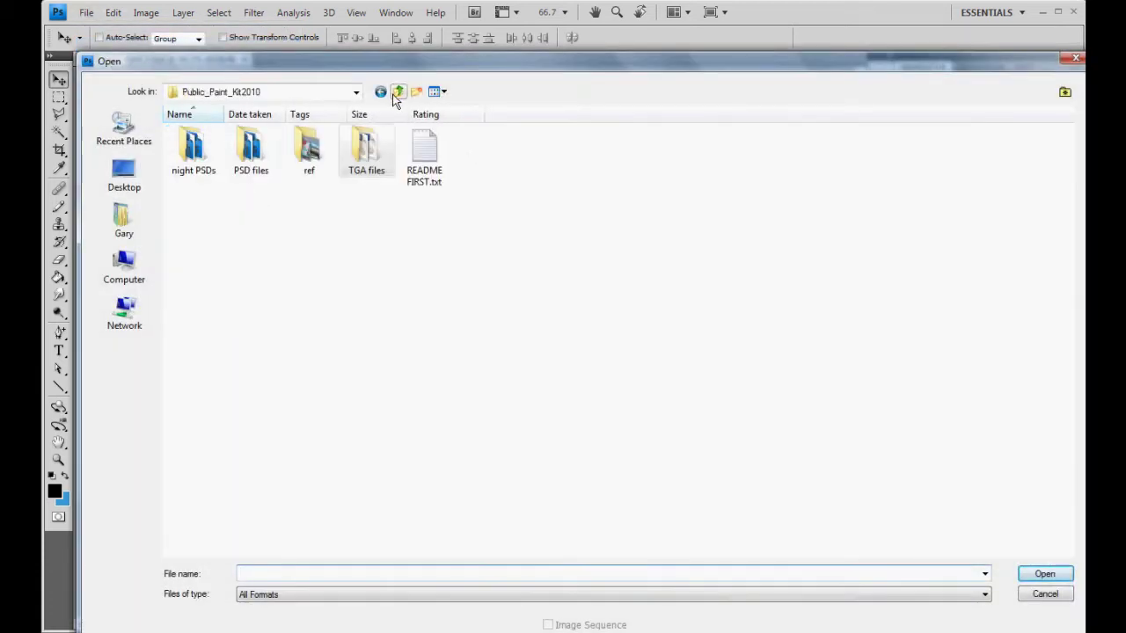
pyautogui.doubleClick(273, 156)
pyautogui.click(713, 154)
pyautogui.click(655, 158)
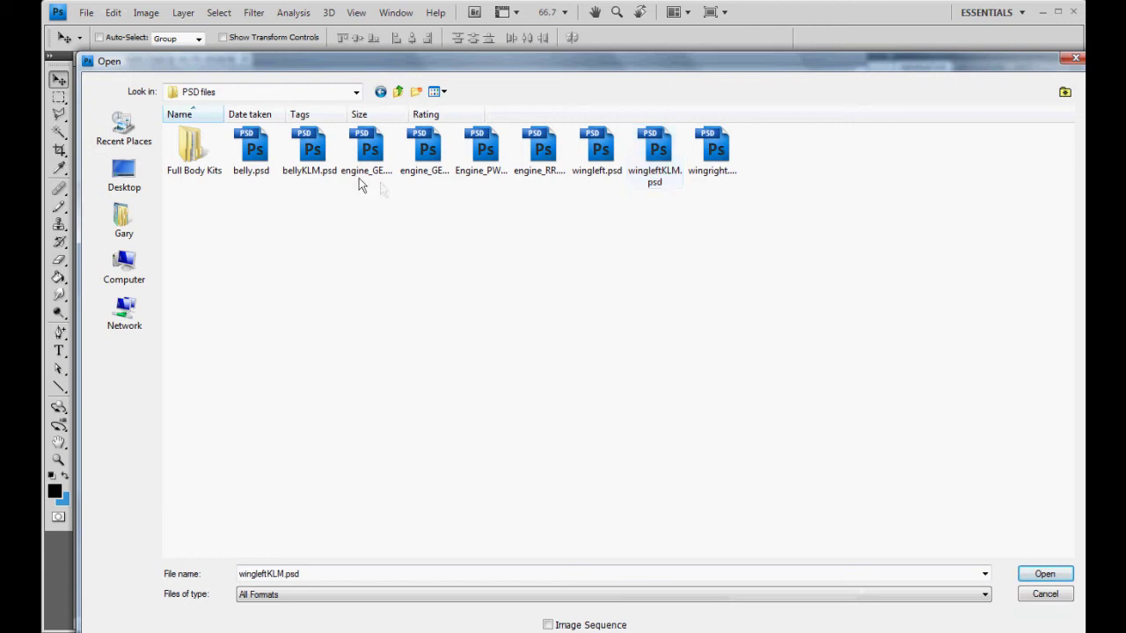
pyautogui.click(599, 157)
pyautogui.click(705, 163)
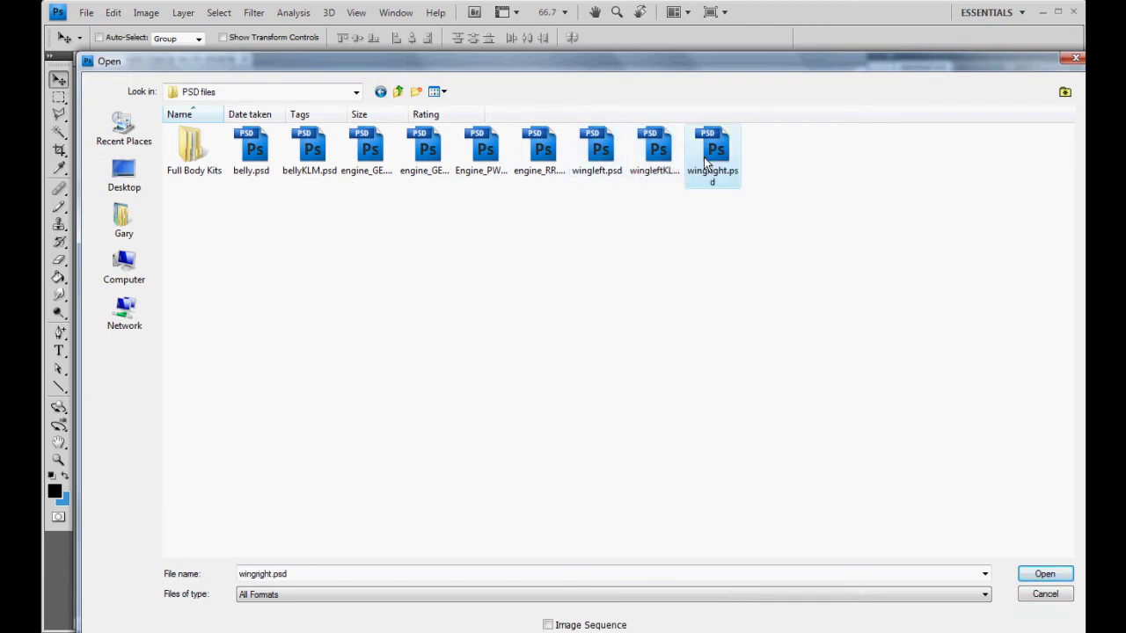
pyautogui.doubleClick(714, 151)
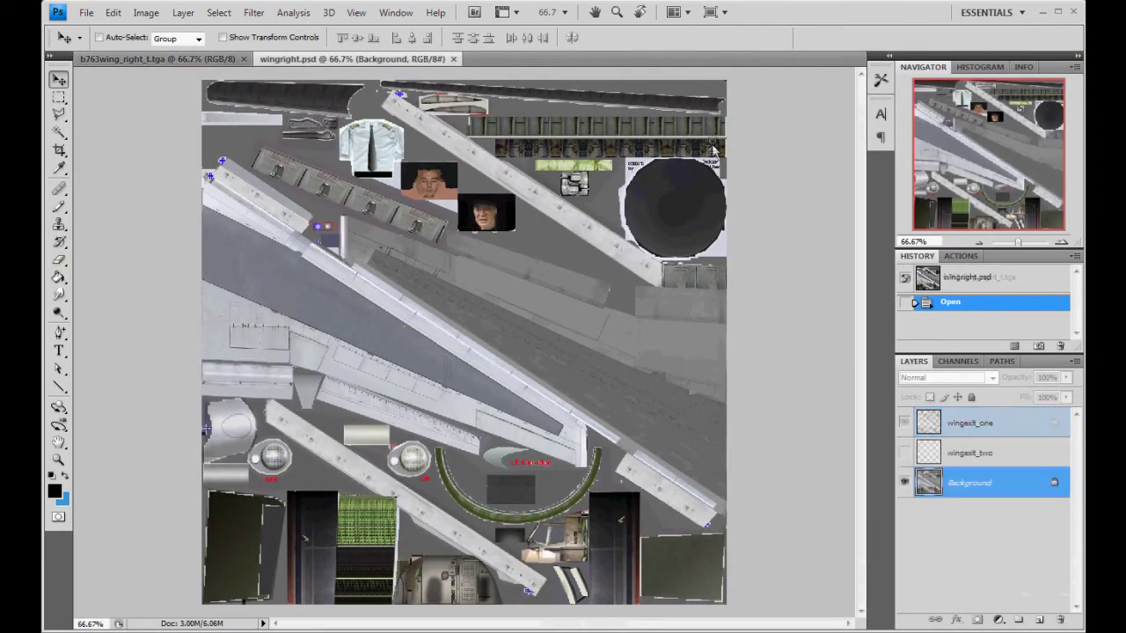
# Flatten wingright.psd and discard its hidden wingexit layers
pyautogui.click(183, 13)
pyautogui.click(208, 515)
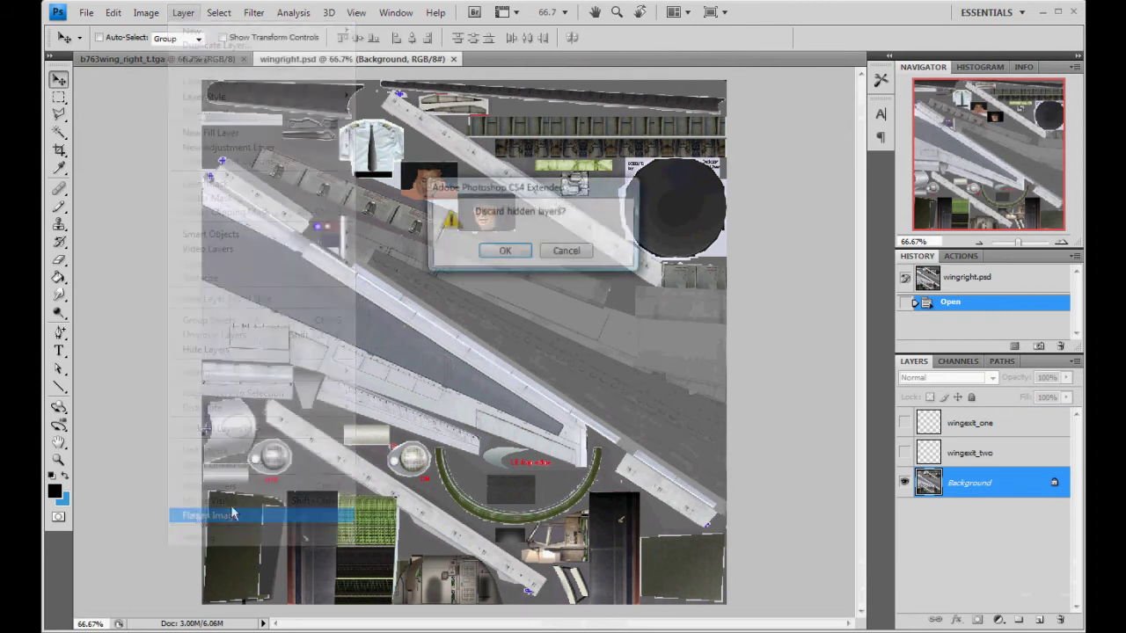
pyautogui.click(501, 254)
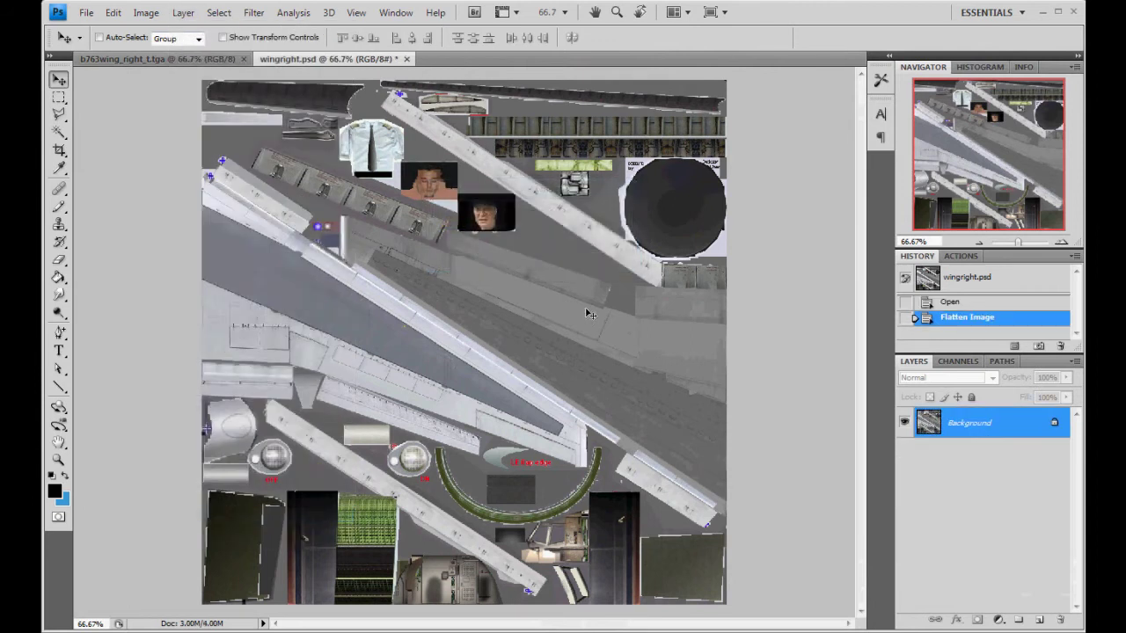
# Copy the entire flattened wingright.psd image into b763wing_right_t.tga and flatten the result
pyautogui.hotkey('ctrl', 'a')
pyautogui.click(173, 59)
pyautogui.hotkey('ctrl', 'v')
pyautogui.click(183, 12)
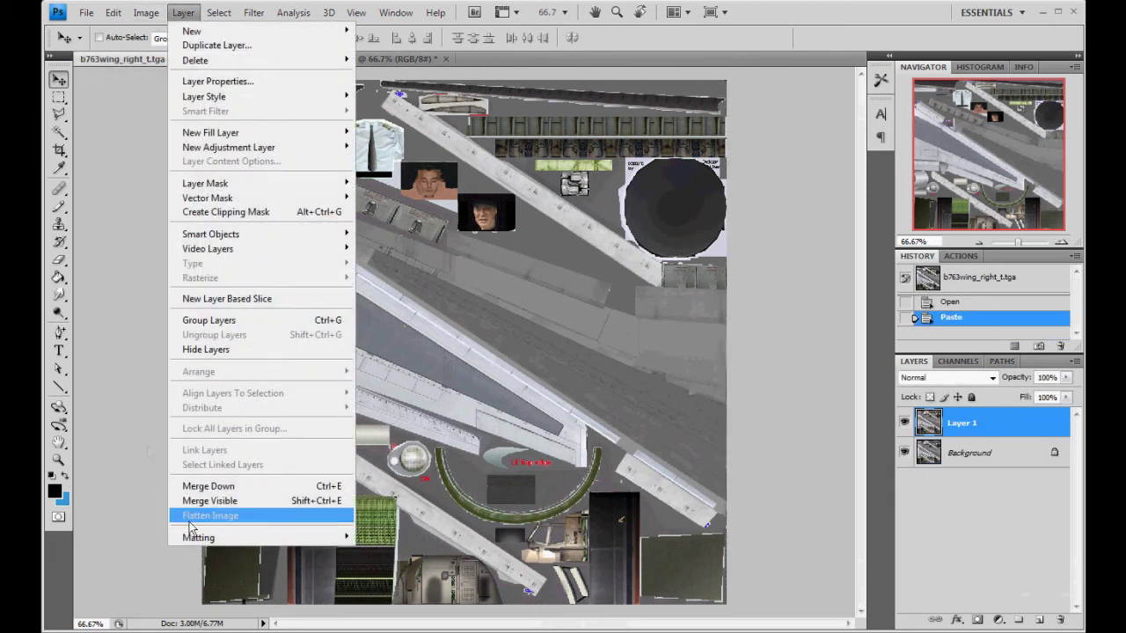
pyautogui.click(190, 517)
# Save the right wing texture as b763wing_right_tKLM.tga in Targa format in the TGA files folder, and close both open documents
pyautogui.click(86, 12)
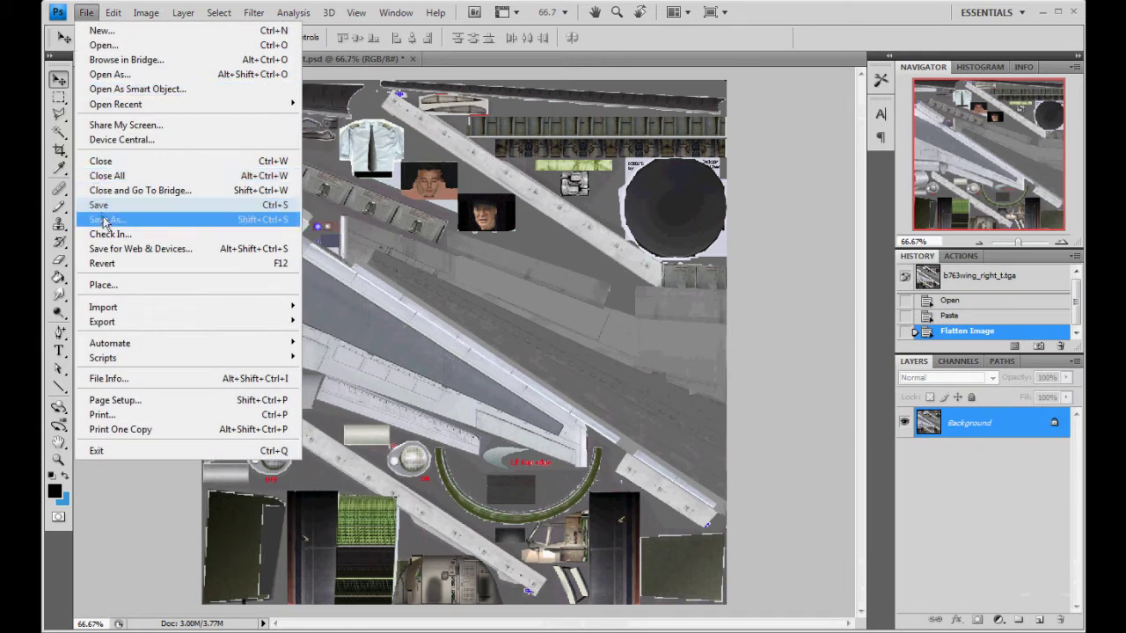
pyautogui.click(104, 220)
pyautogui.click(299, 552)
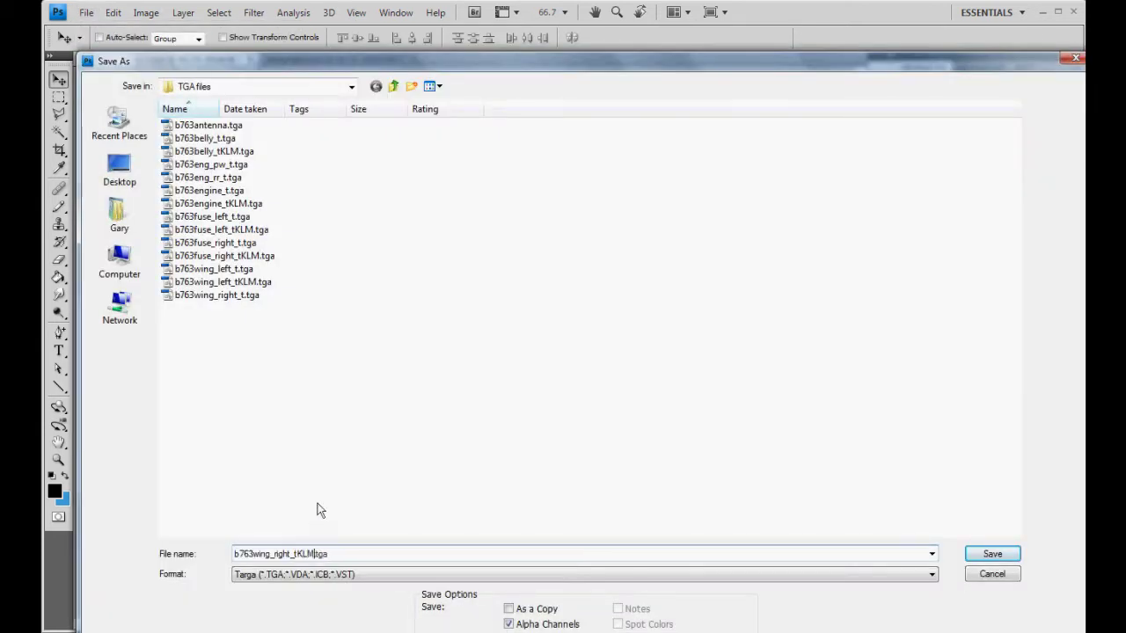
pyautogui.press('Return')
pyautogui.press('Return')
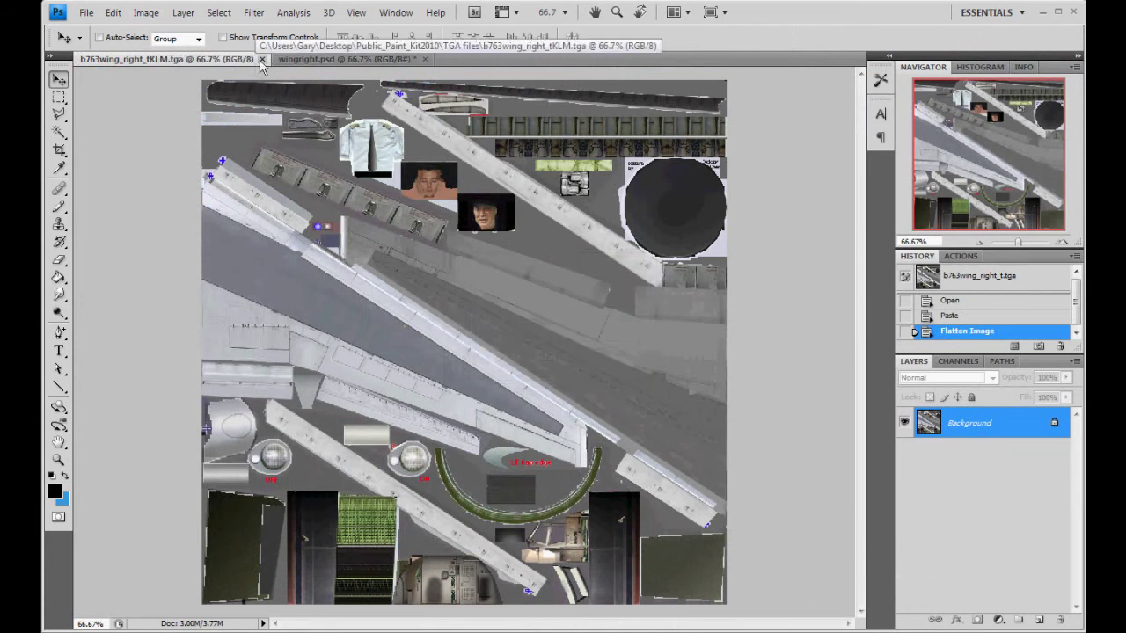
pyautogui.click(261, 59)
pyautogui.click(227, 59)
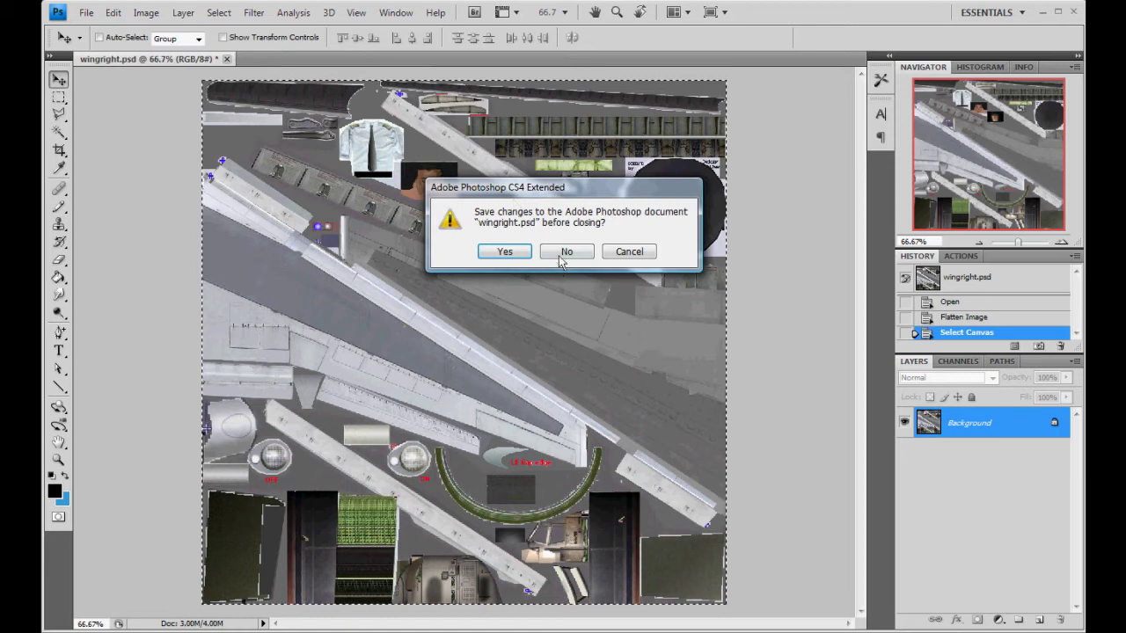
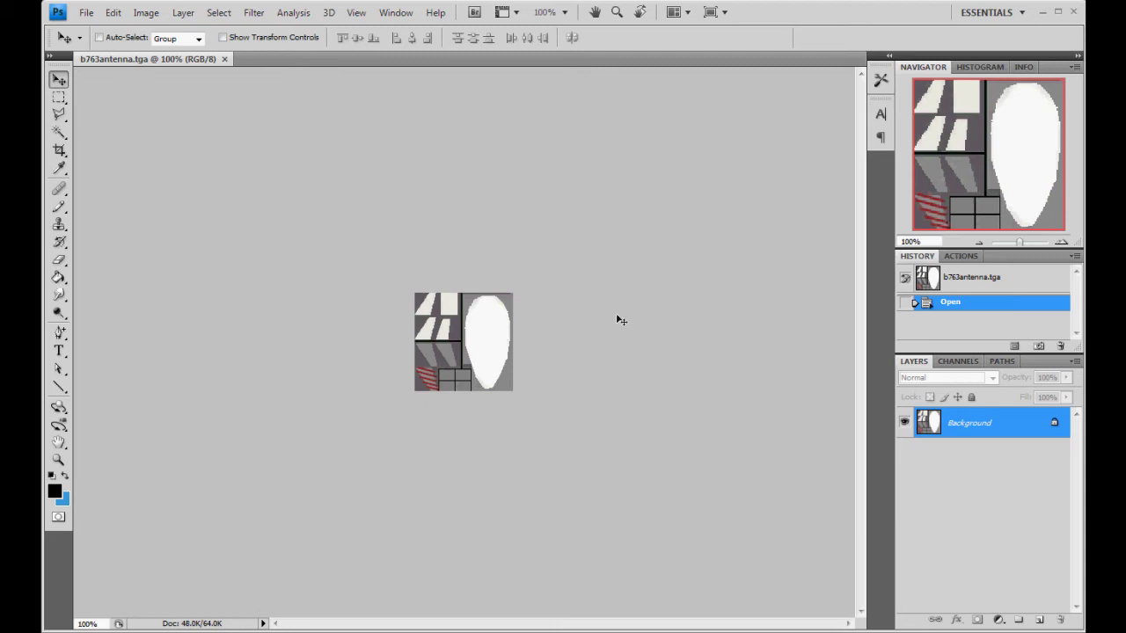
# Examine the Alpha 1 channel of b763antenna.tga alone, overlaid on the RGB channels, and against the RGB composite
pyautogui.click(955, 361)
pyautogui.click(979, 497)
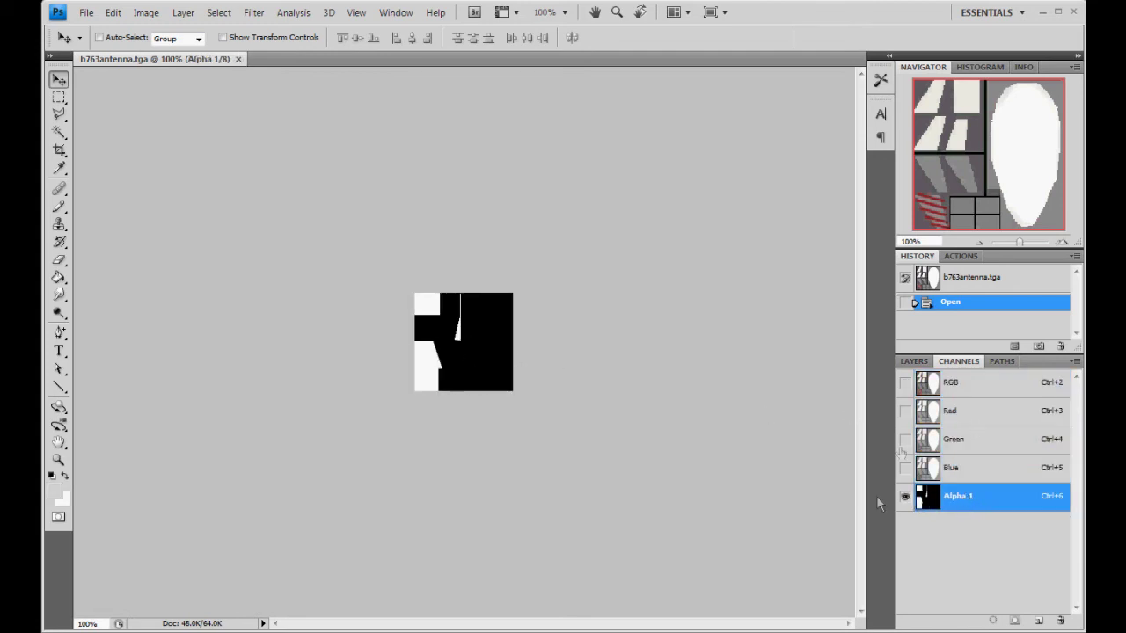
pyautogui.click(903, 385)
pyautogui.click(902, 389)
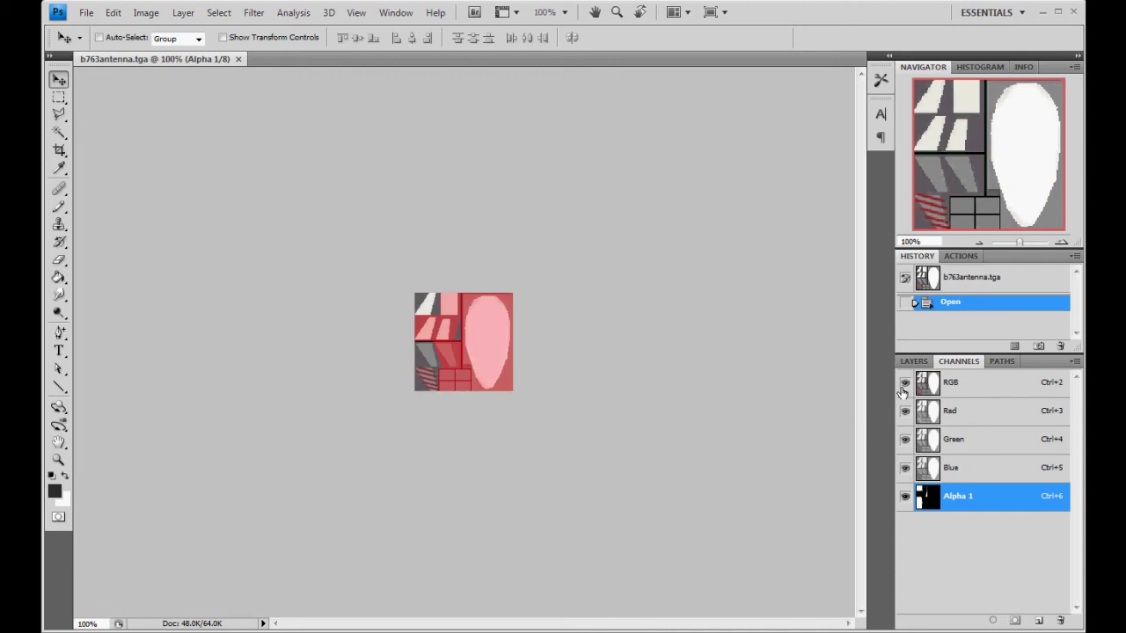
pyautogui.click(982, 390)
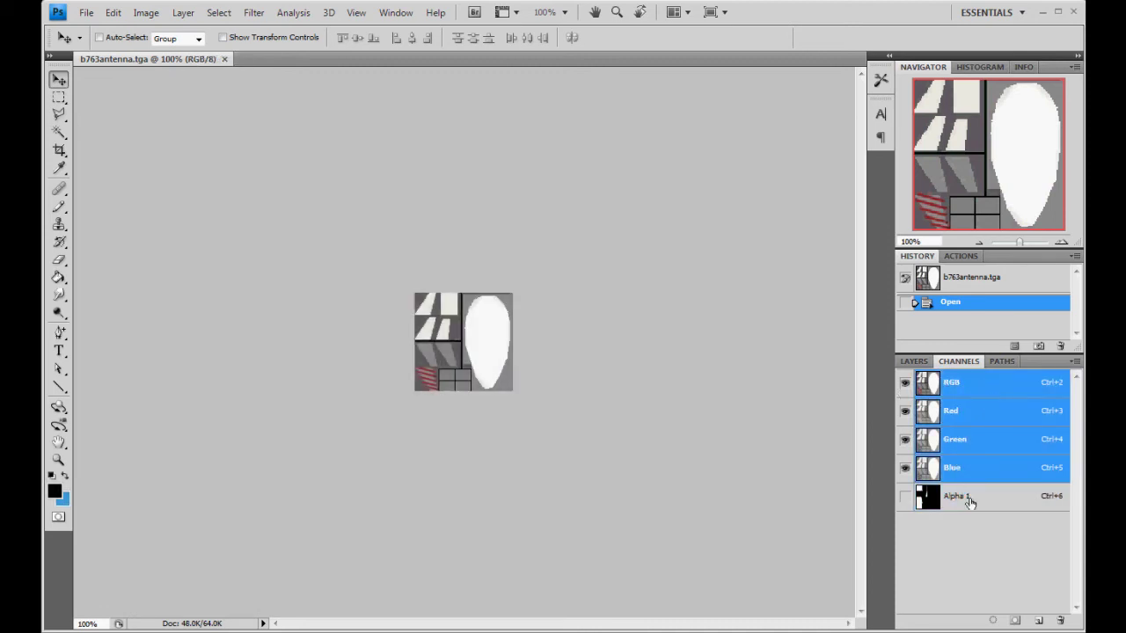
pyautogui.click(969, 501)
pyautogui.click(973, 385)
pyautogui.click(968, 499)
# Open the reference photo 1112244.jpg from the ref folder to check the real antennas, and return to b763antenna.tga
pyautogui.click(86, 12)
pyautogui.click(94, 42)
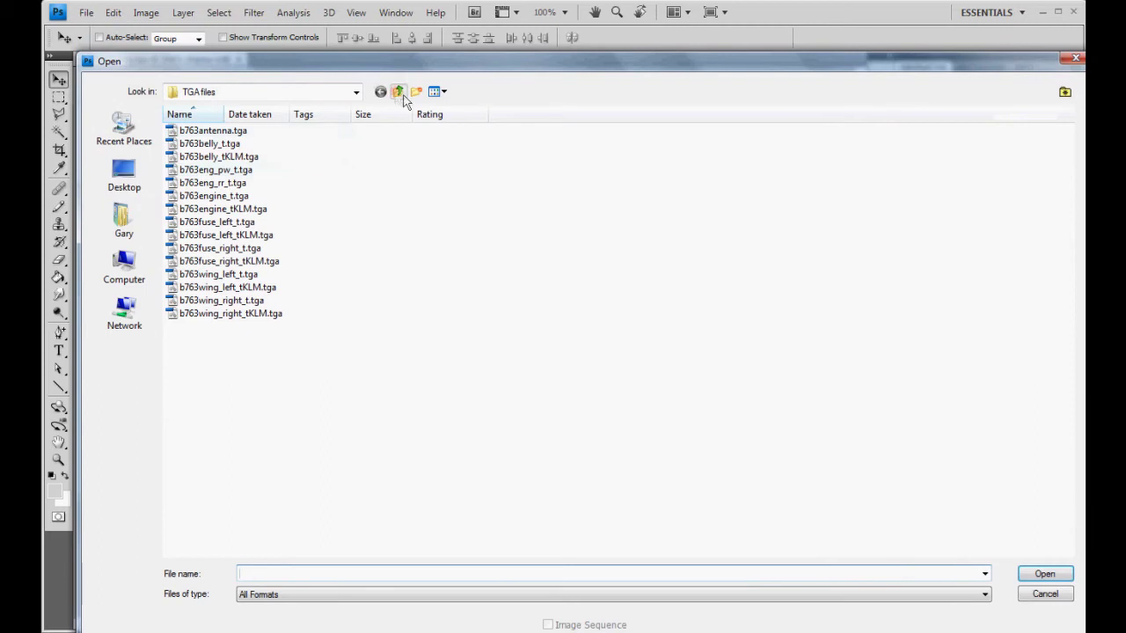
pyautogui.click(397, 91)
pyautogui.doubleClick(327, 165)
pyautogui.doubleClick(534, 185)
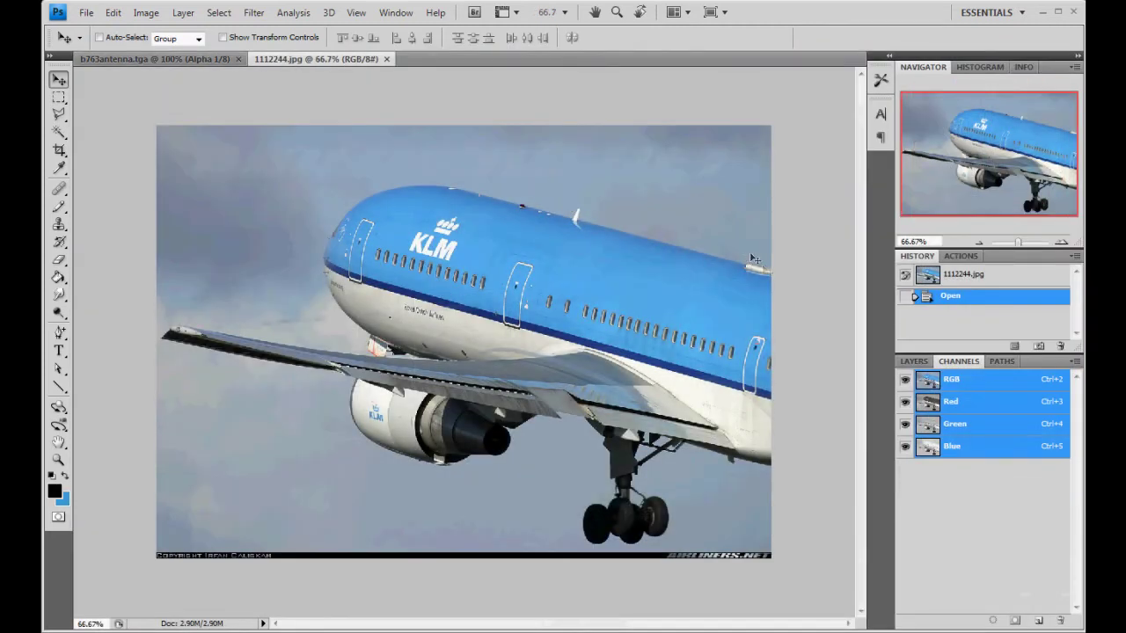
pyautogui.click(220, 60)
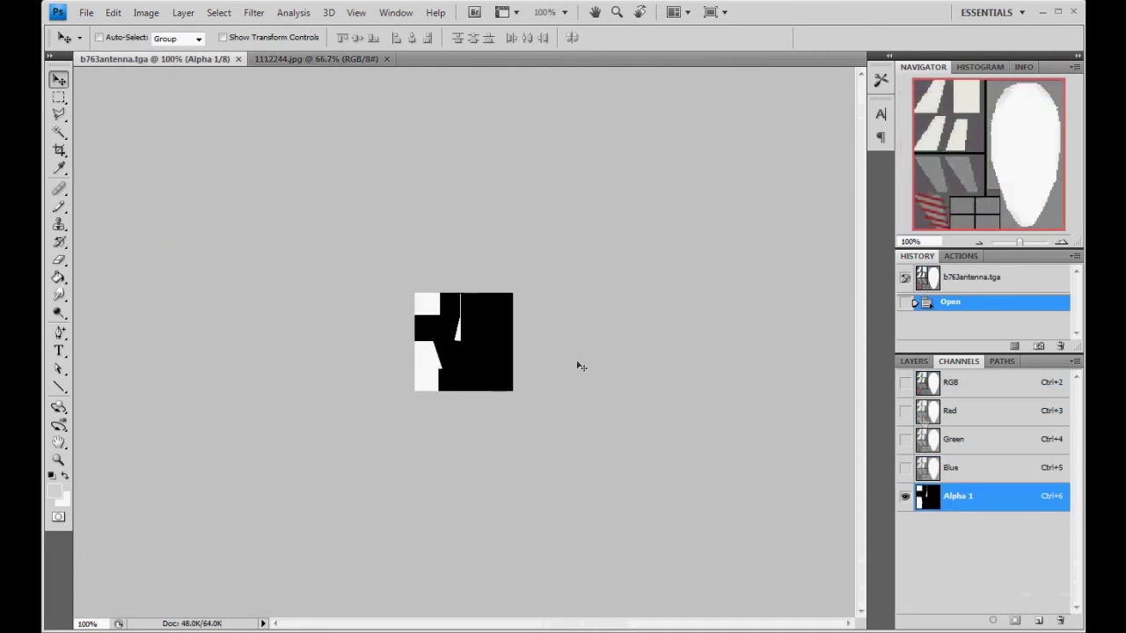
# Show the RGB composite of b763antenna.tga and select the area around the white oval with two combined rectangular marquees
pyautogui.click(905, 382)
pyautogui.click(967, 391)
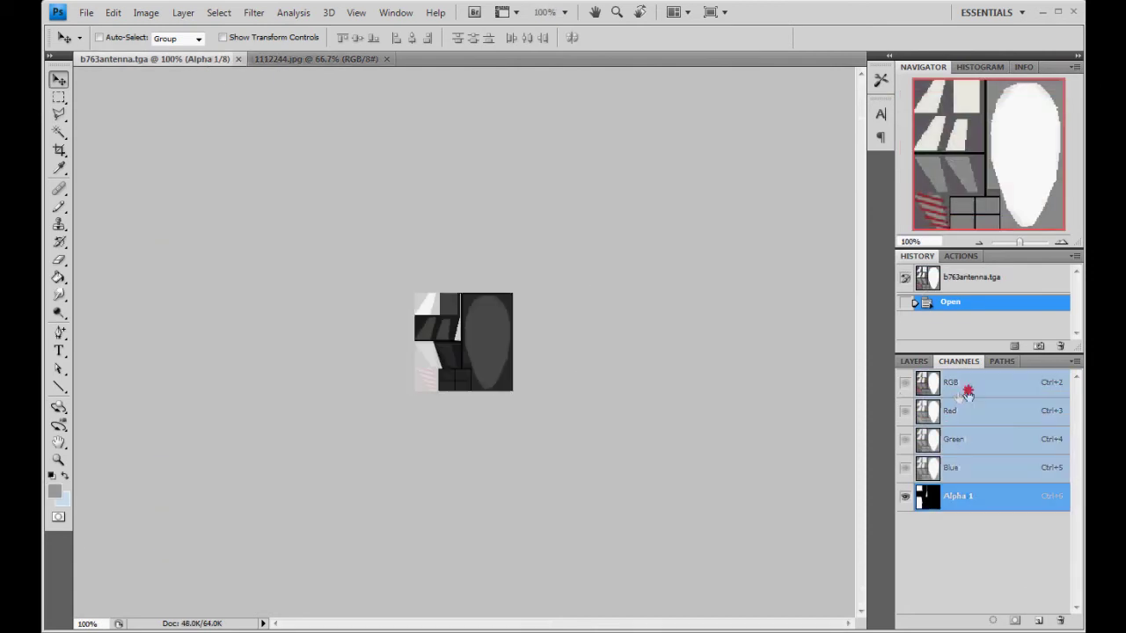
pyautogui.click(58, 97)
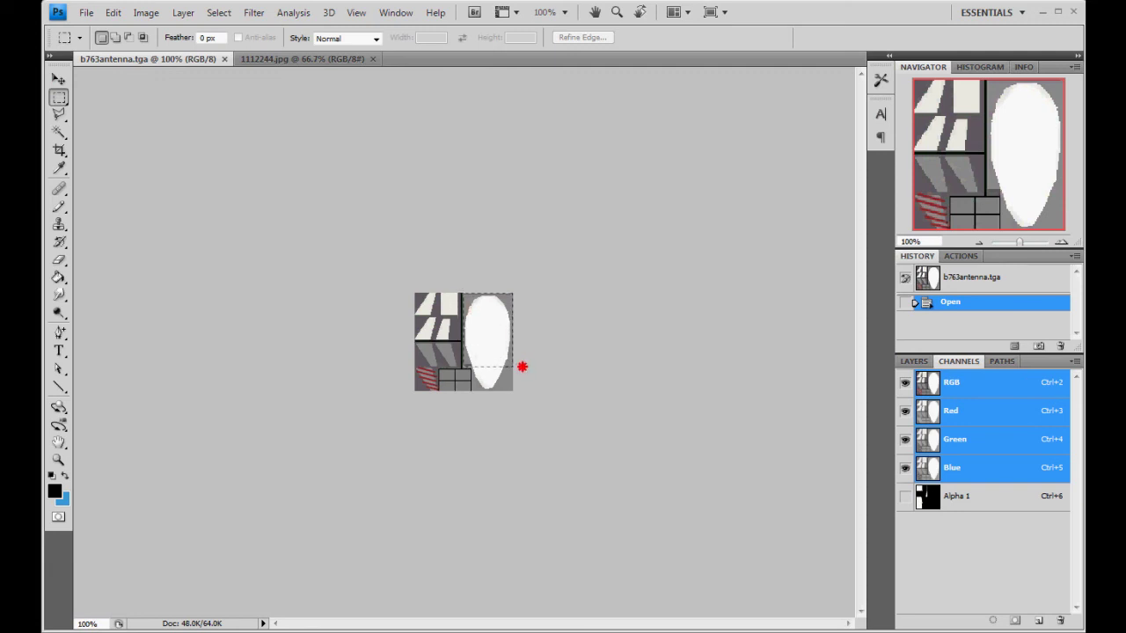
pyautogui.moveTo(522, 368); pyautogui.dragTo(521, 368)
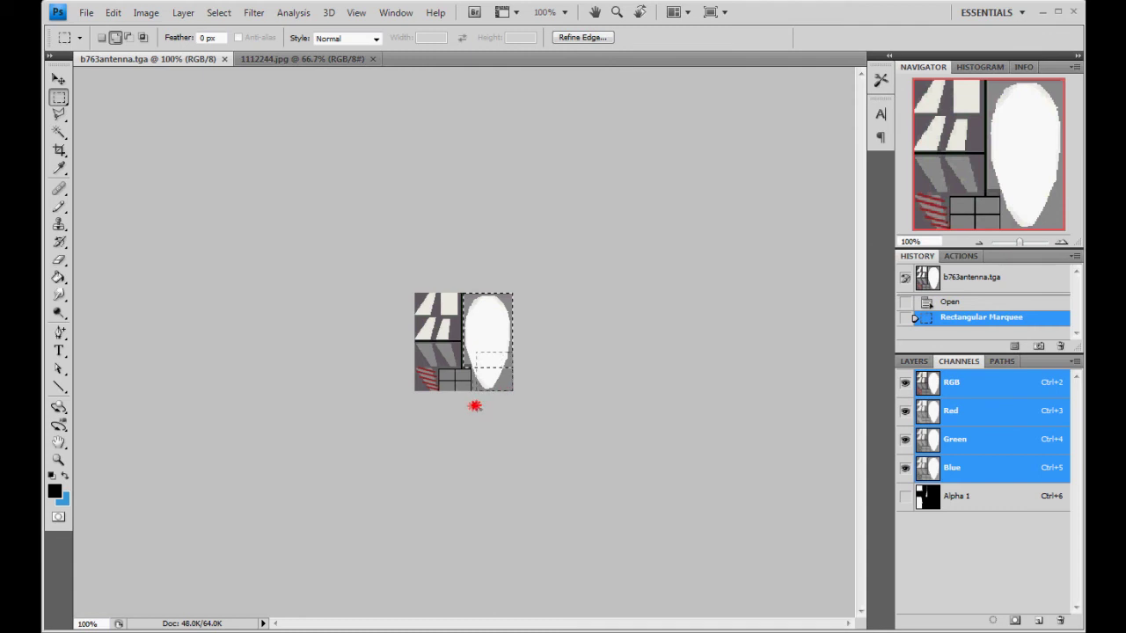
pyautogui.moveTo(472, 407); pyautogui.dragTo(515, 291)
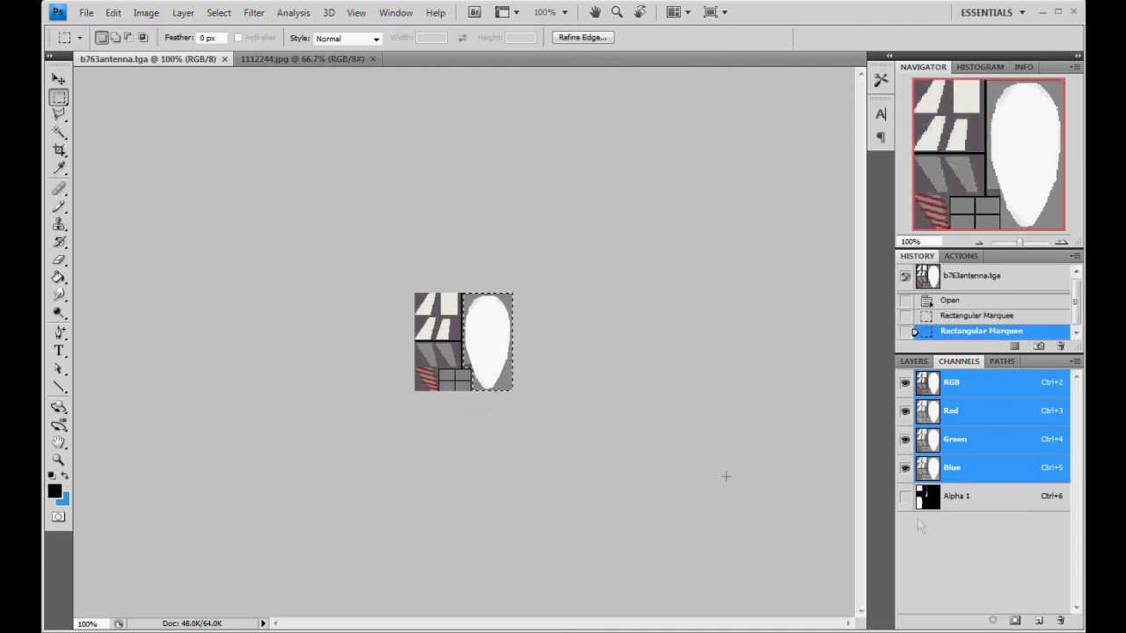
# Paint the selected area of the Alpha 1 channel white (ffffff) with the Pencil tool and deselect it
pyautogui.click(959, 496)
pyautogui.click(52, 492)
pyautogui.click(421, 317)
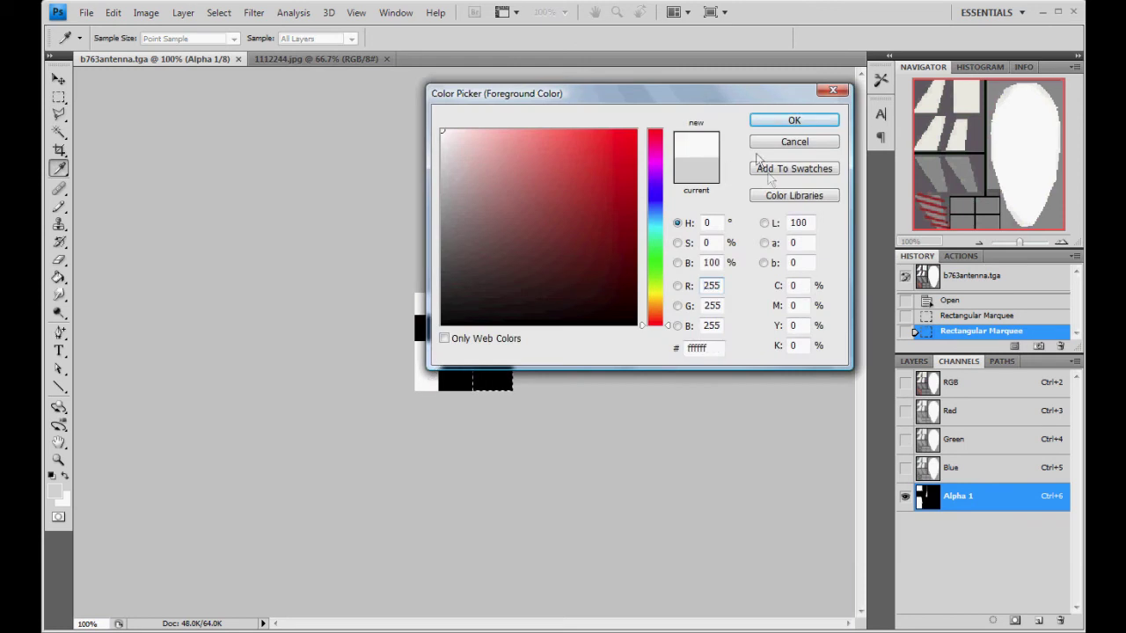
pyautogui.click(793, 120)
pyautogui.press('m')
pyautogui.press('b')
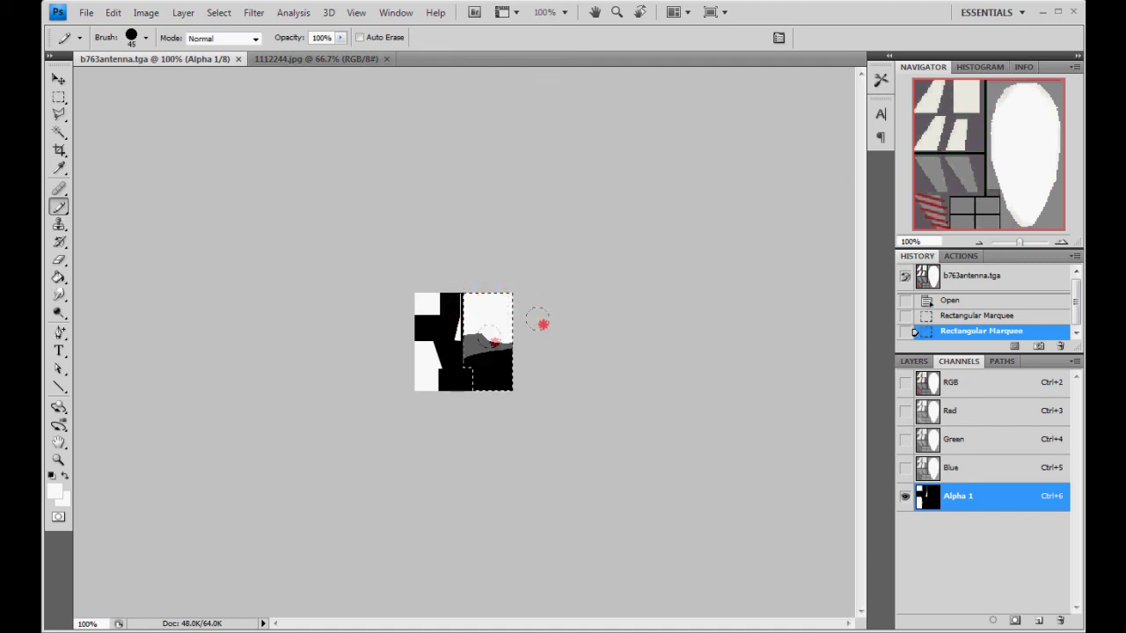
pyautogui.click(426, 362)
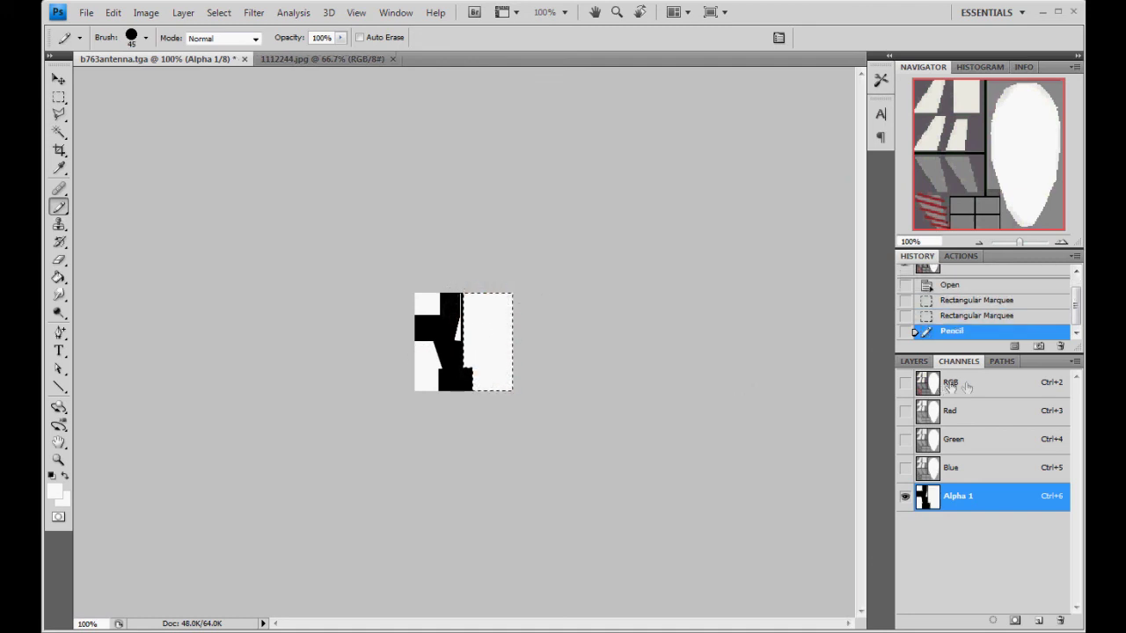
pyautogui.hotkey('ctrl', 'd')
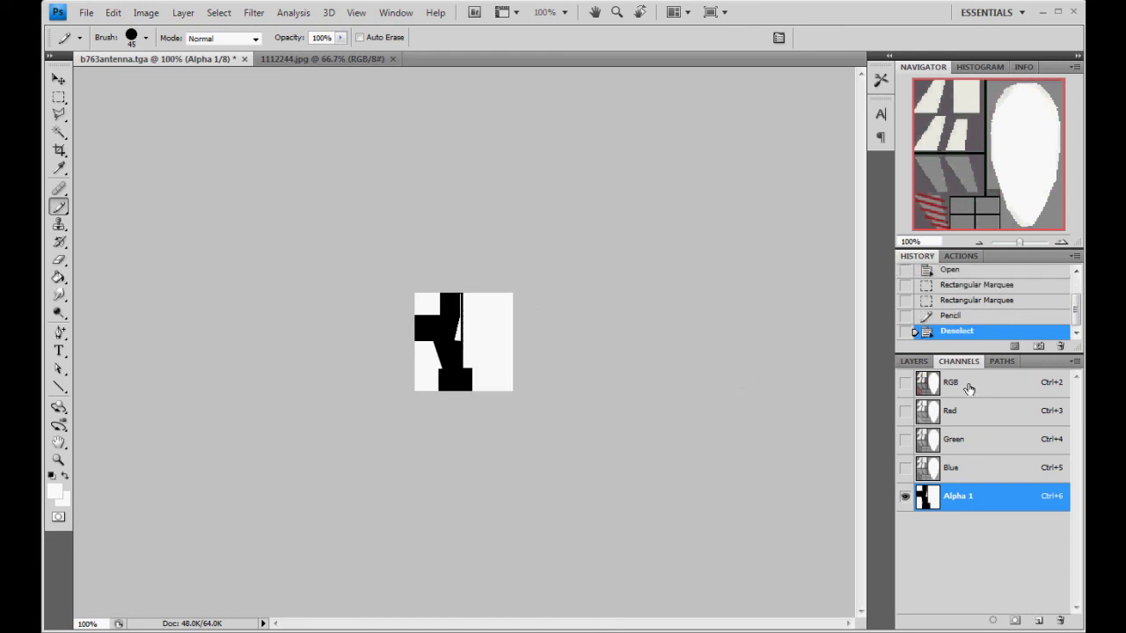
# Return b763antenna.tga to its RGB composite, save it under its existing name, and close it and 1112244.jpg
pyautogui.click(967, 393)
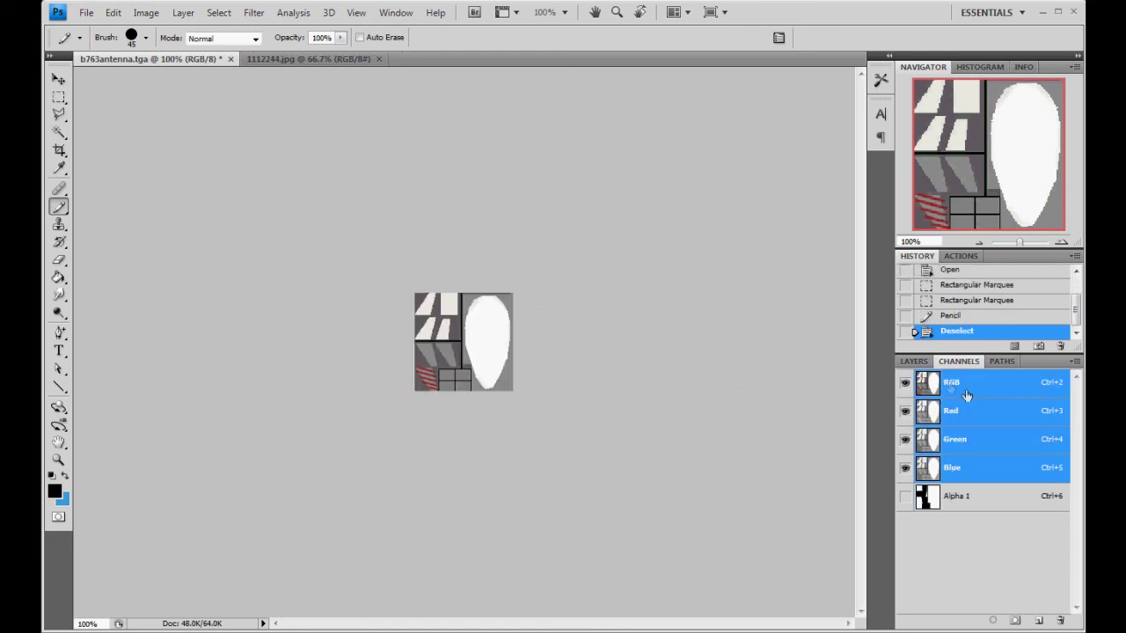
pyautogui.click(917, 363)
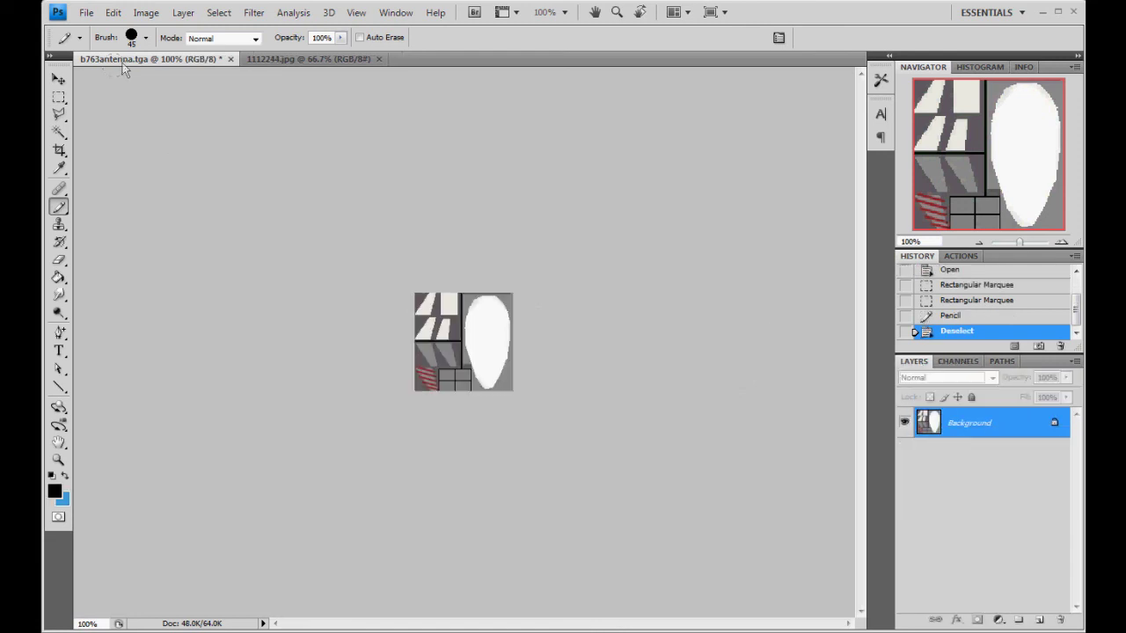
pyautogui.click(86, 12)
pyautogui.click(114, 207)
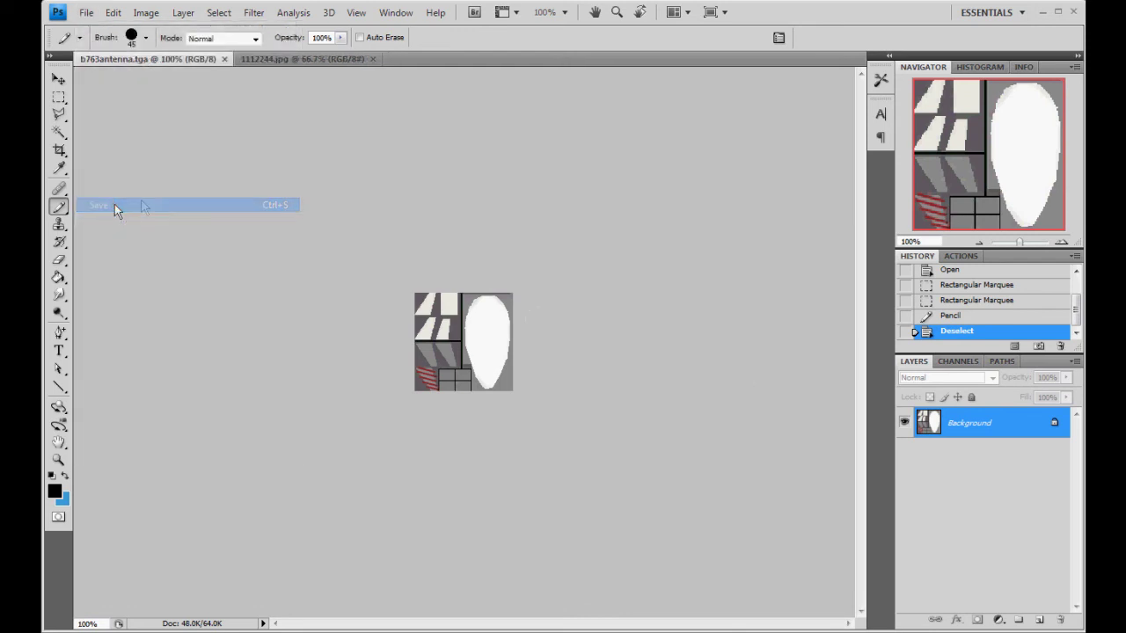
pyautogui.click(59, 81)
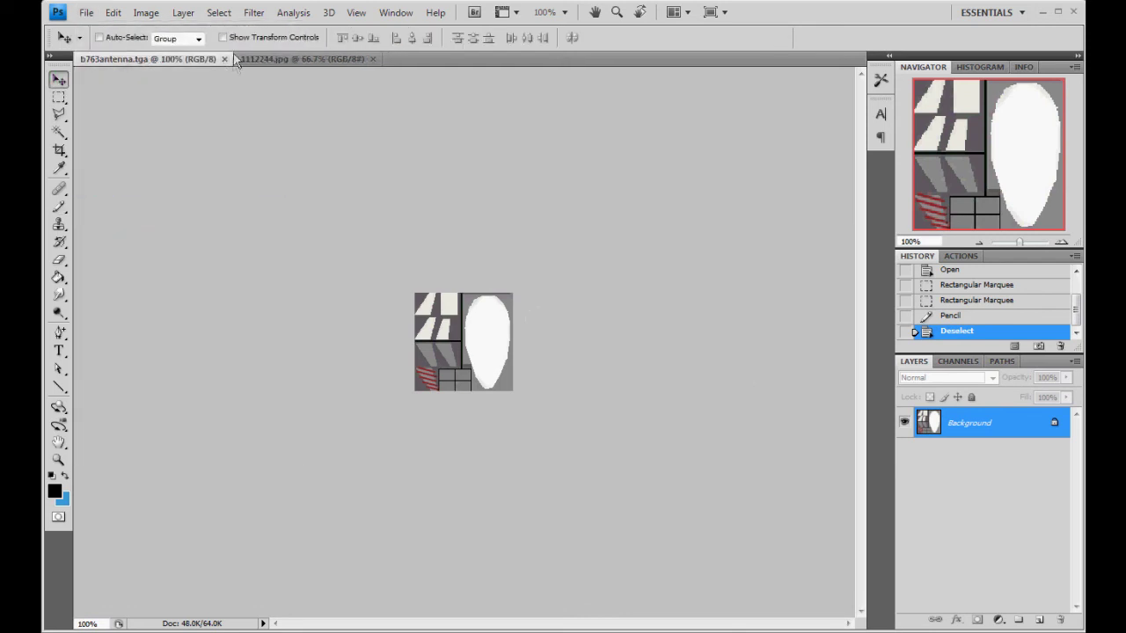
pyautogui.click(224, 59)
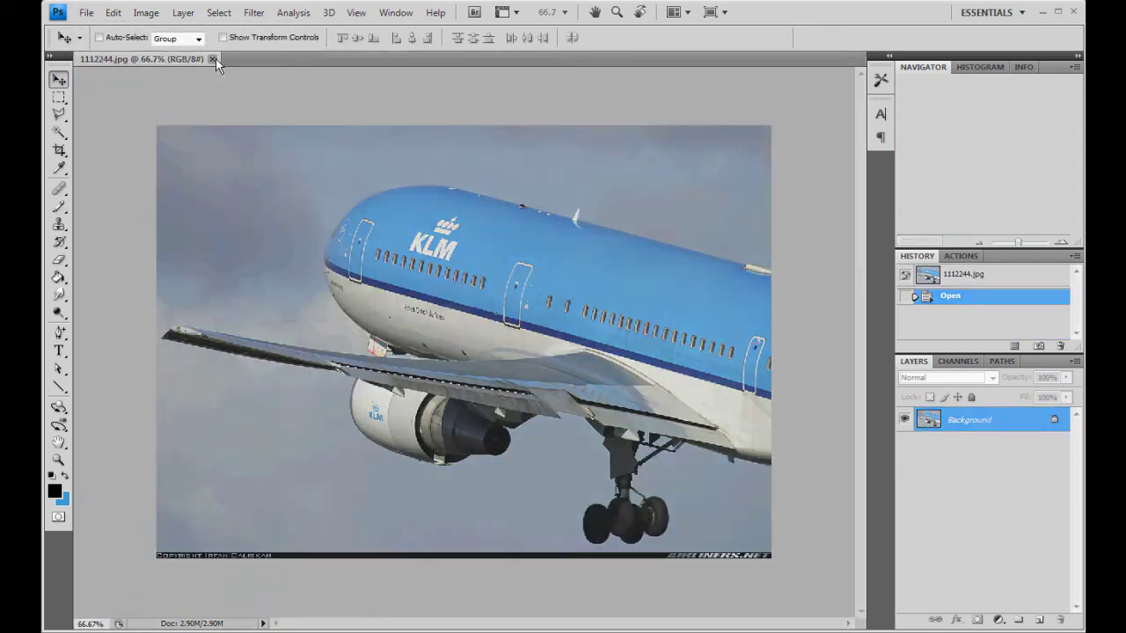
pyautogui.click(212, 59)
# Review the contents of the TGA files and Public_Paint_Kit2010 folders without opening a file
pyautogui.click(86, 13)
pyautogui.click(96, 45)
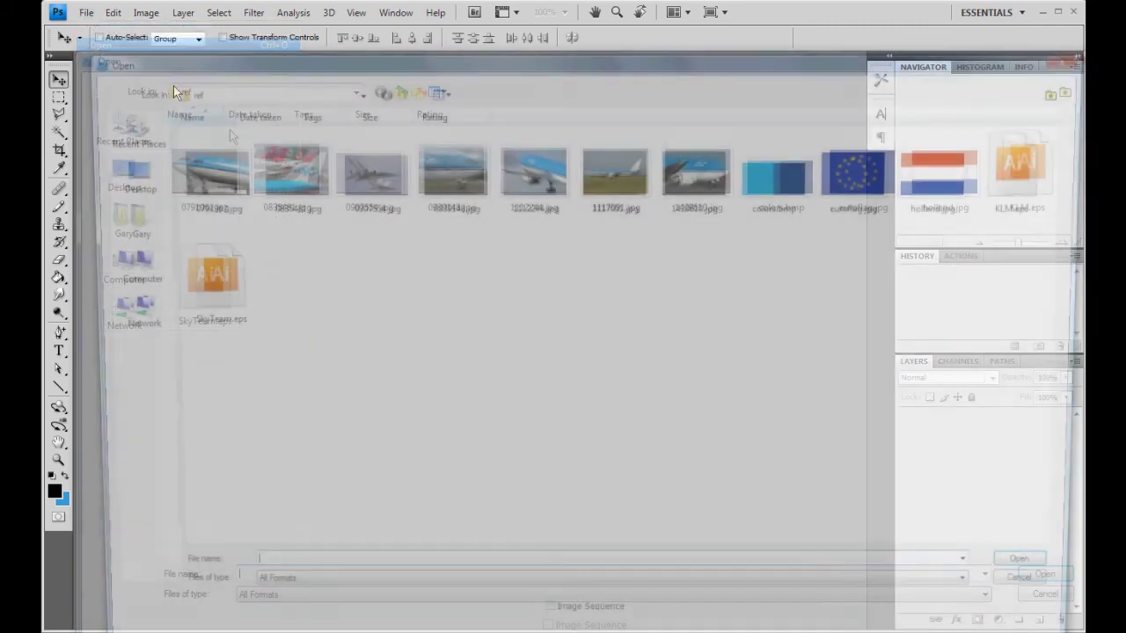
pyautogui.click(397, 92)
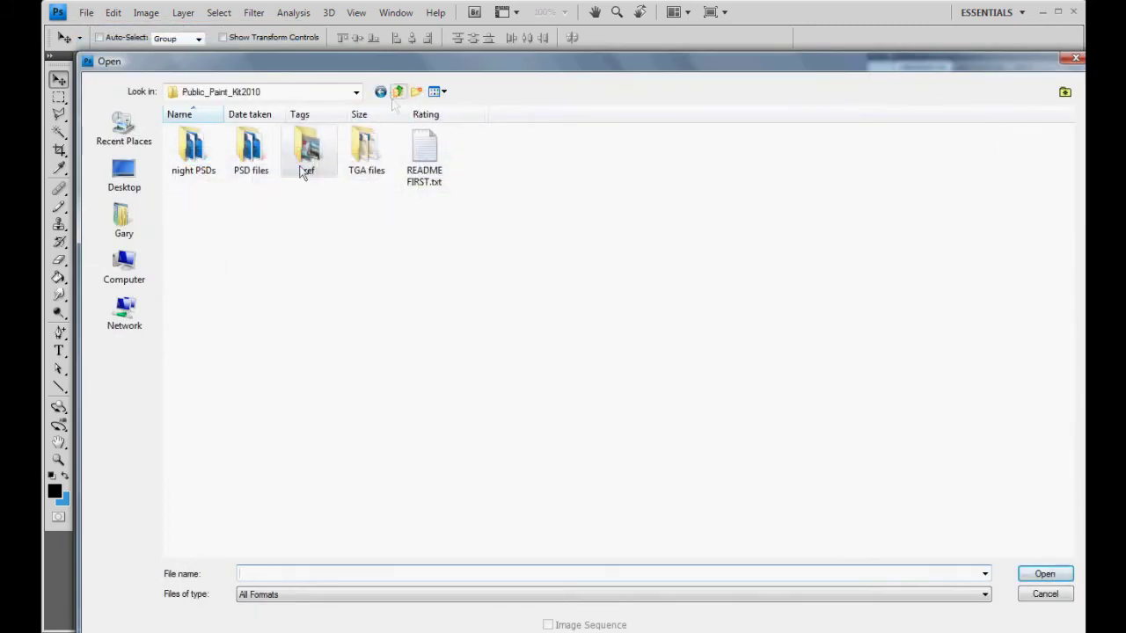
pyautogui.doubleClick(348, 154)
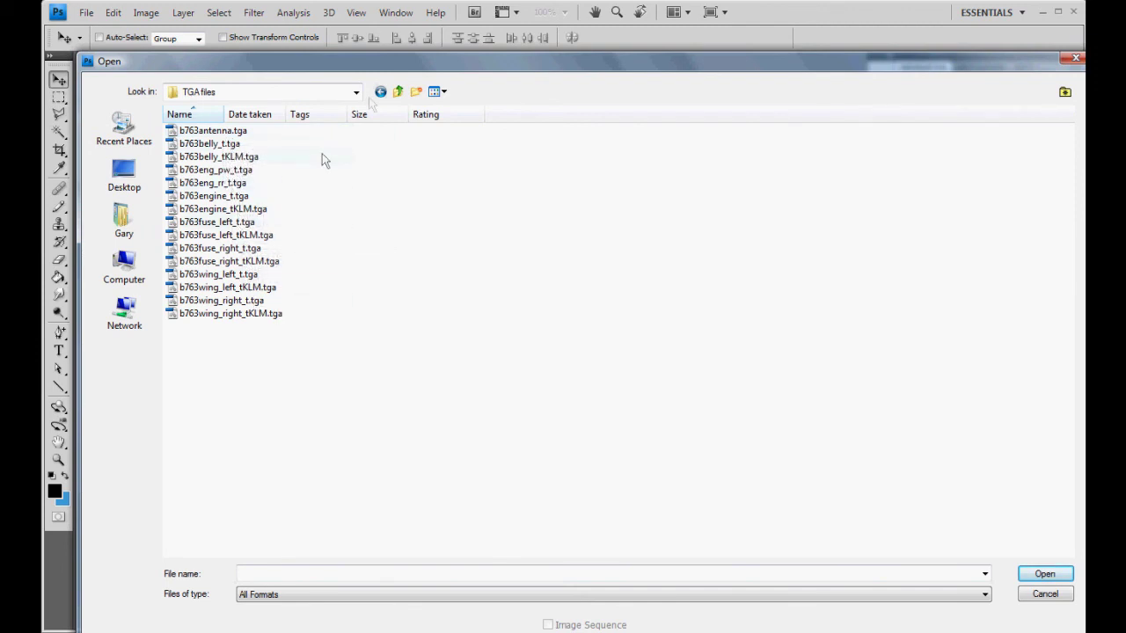
pyautogui.click(395, 91)
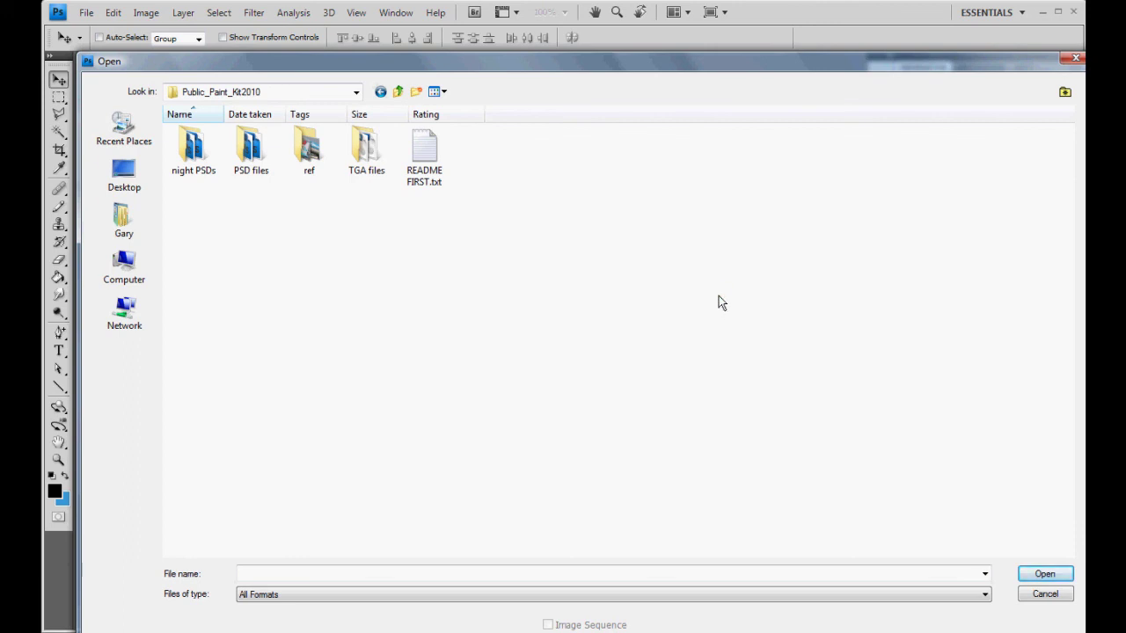
pyautogui.click(1044, 596)
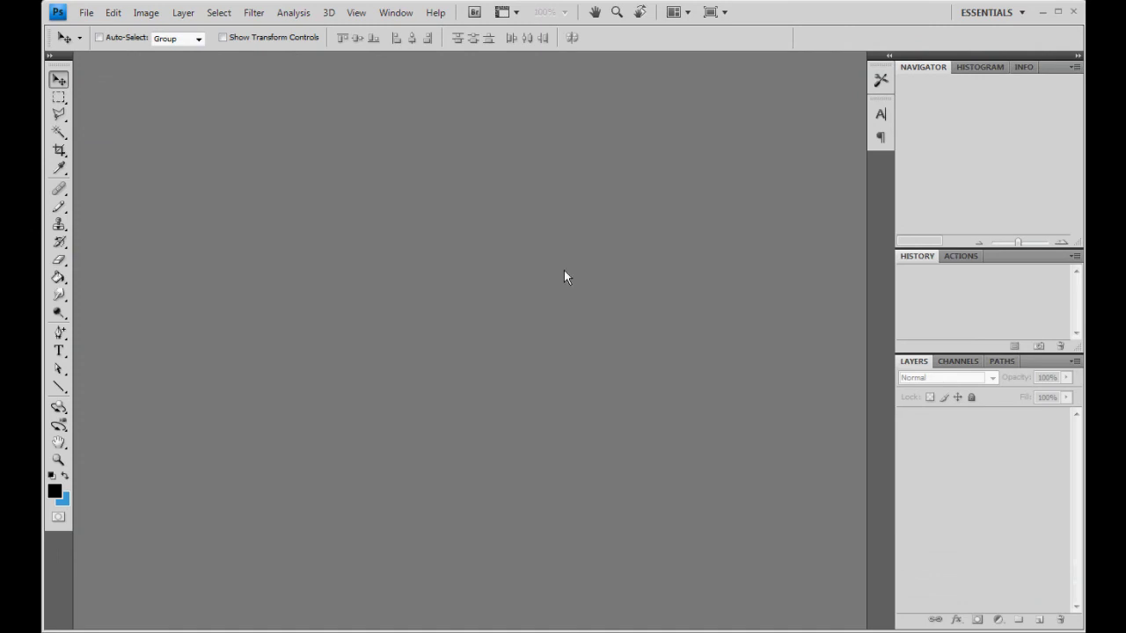